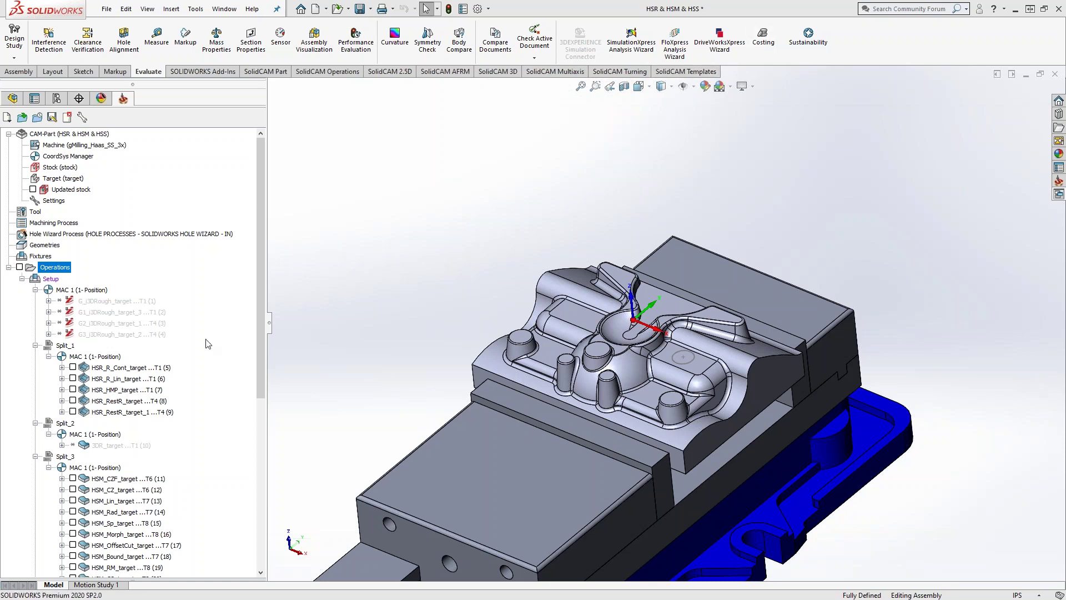
# Open the simulation of the HSR_RestR_target_1 operation in SolidVerify mode.
pyautogui.rightClick(111, 415)
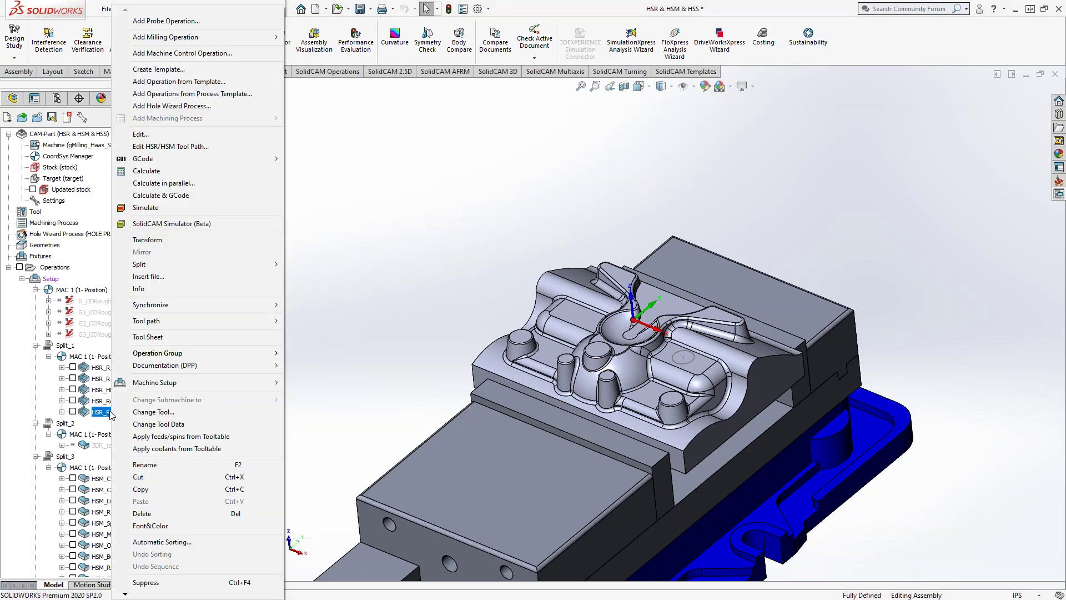
pyautogui.click(200, 208)
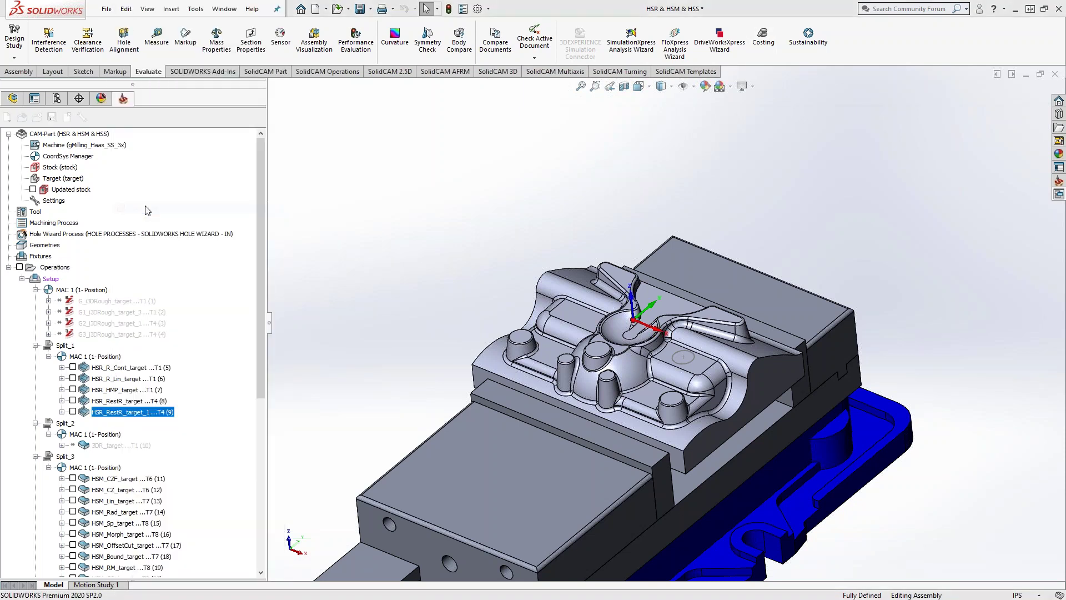
pyautogui.moveTo(258, 346); pyautogui.dragTo(281, 224)
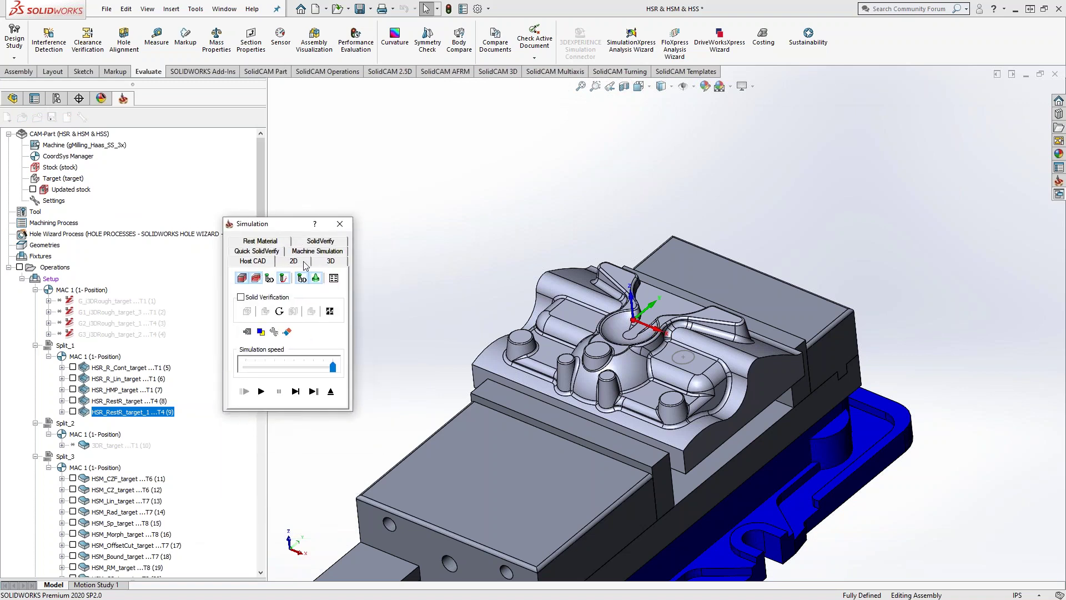
pyautogui.click(318, 244)
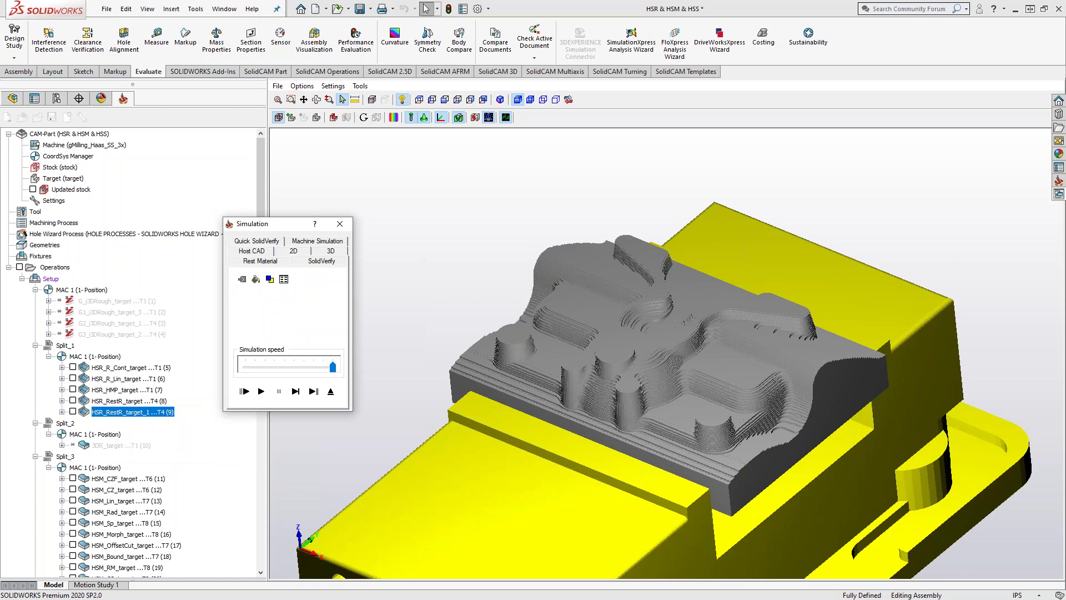
# Examine the roughed stock in the vise and move the Simulation window clear of the operations tree.
pyautogui.click(465, 266)
pyautogui.scroll(5, 462, 272)
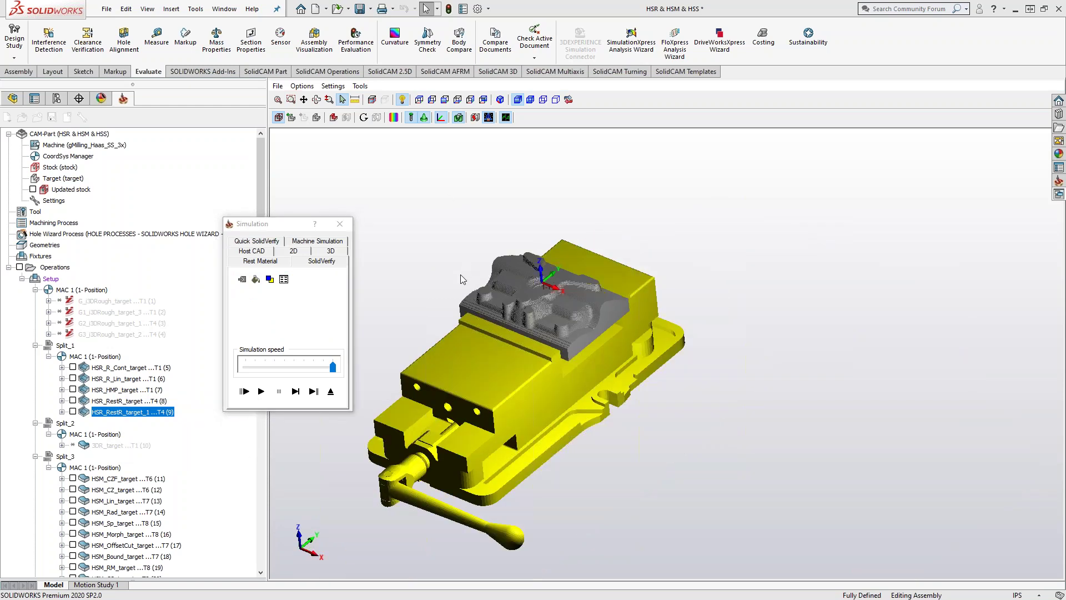
pyautogui.scroll(-3, 466, 277)
pyautogui.scroll(-4, 509, 304)
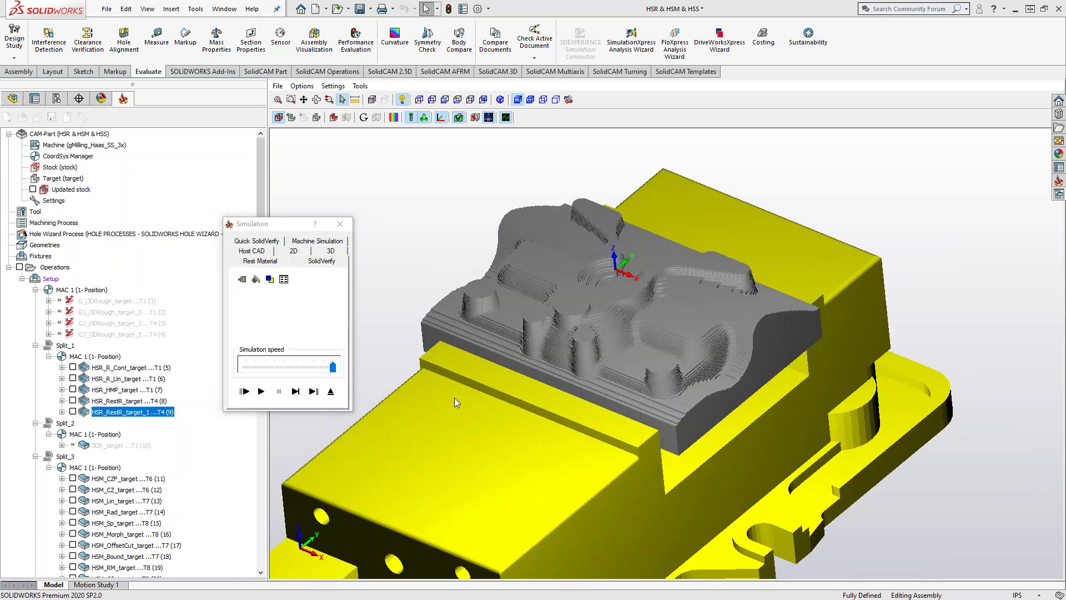
pyautogui.moveTo(649, 372); pyautogui.dragTo(675, 332, button='middle')
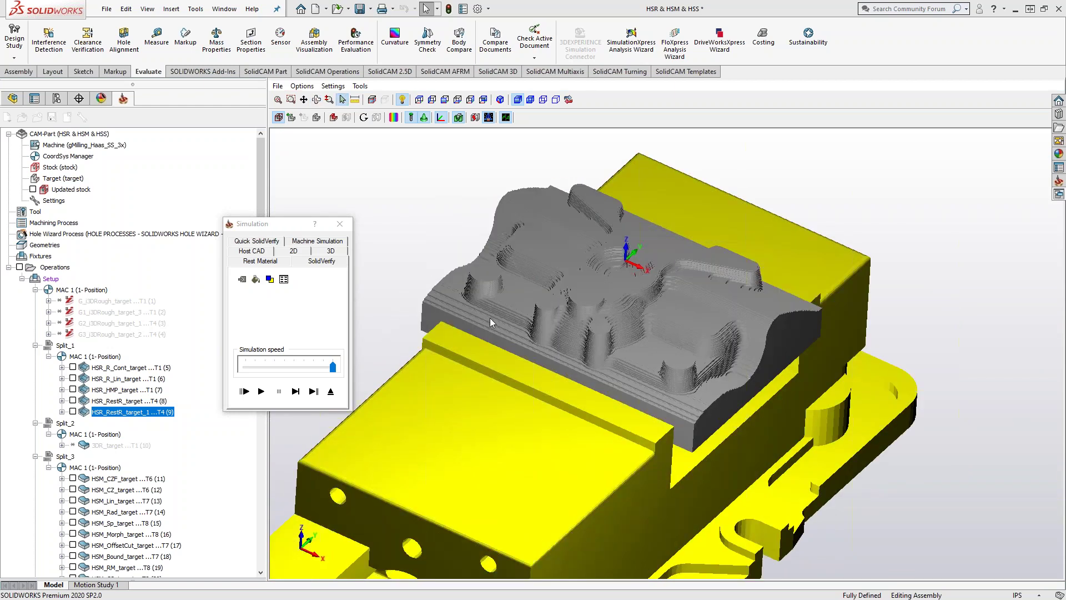
pyautogui.moveTo(284, 227); pyautogui.dragTo(350, 183)
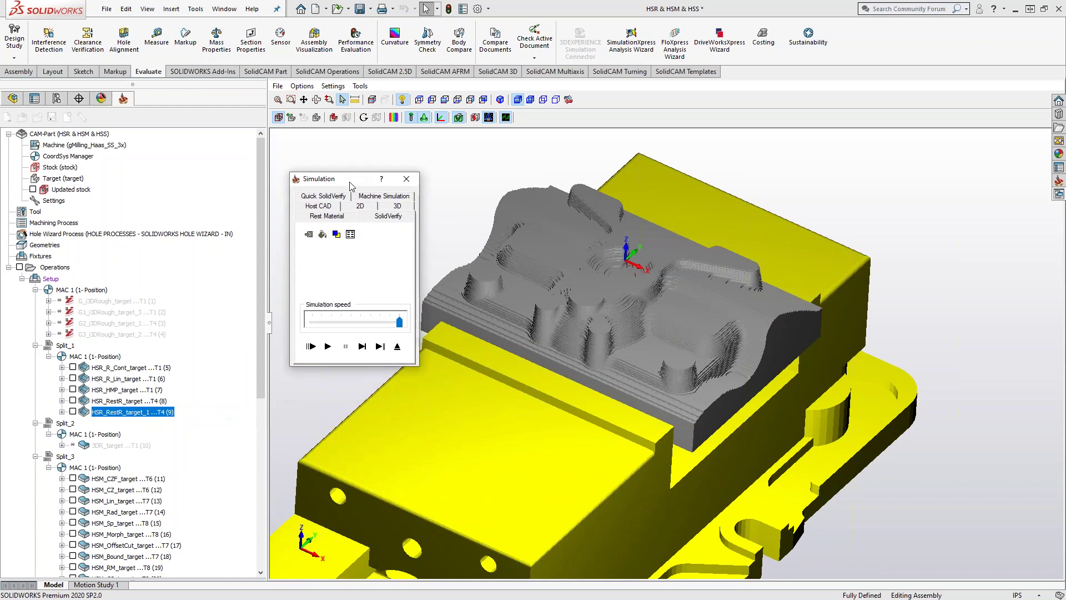
# Review the simulation colors assigned to the rapid moves, link/feed moves and tools, and accept them.
pyautogui.click(323, 234)
pyautogui.click(322, 234)
pyautogui.click(322, 234)
pyautogui.click(323, 235)
pyautogui.click(336, 234)
pyautogui.scroll(-1, 638, 346)
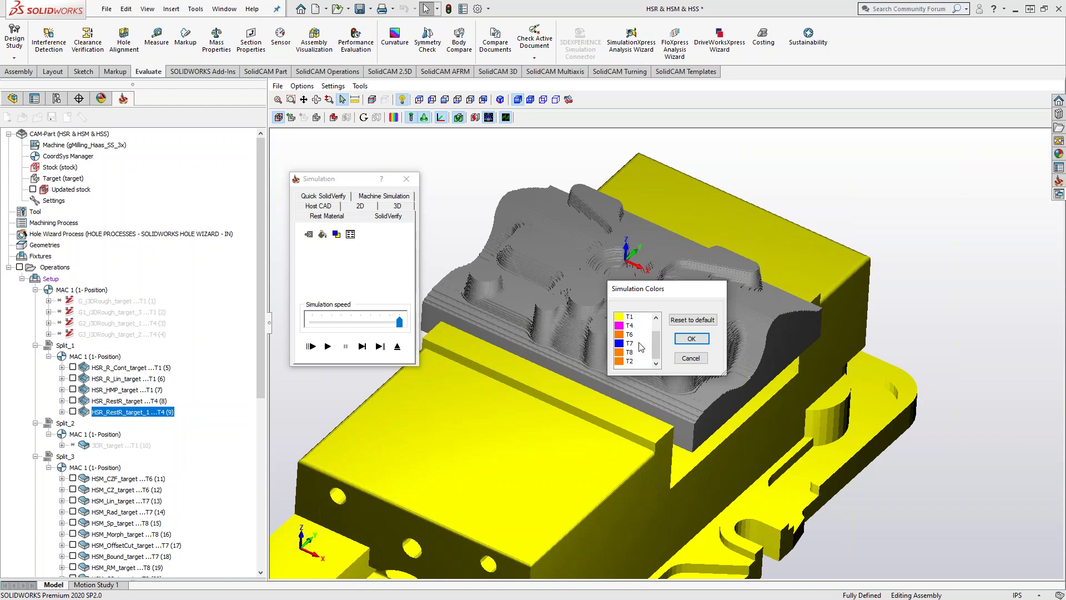
pyautogui.scroll(2, 642, 347)
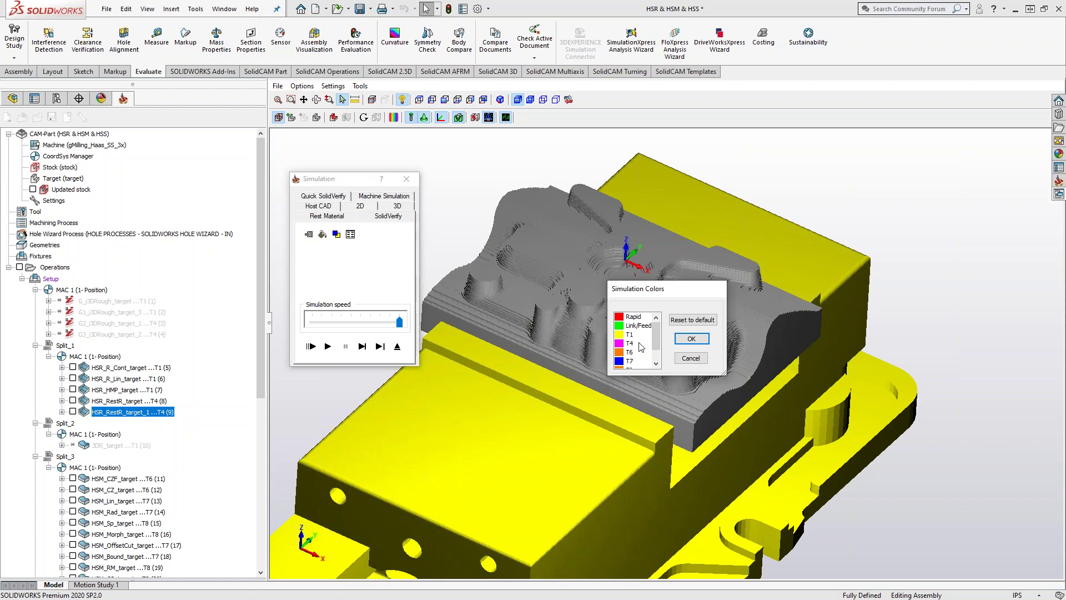
pyautogui.click(691, 338)
# Run the HSR_RestR_target_1 simulation, inspect the material removed near the front posts, and exit.
pyautogui.click(331, 349)
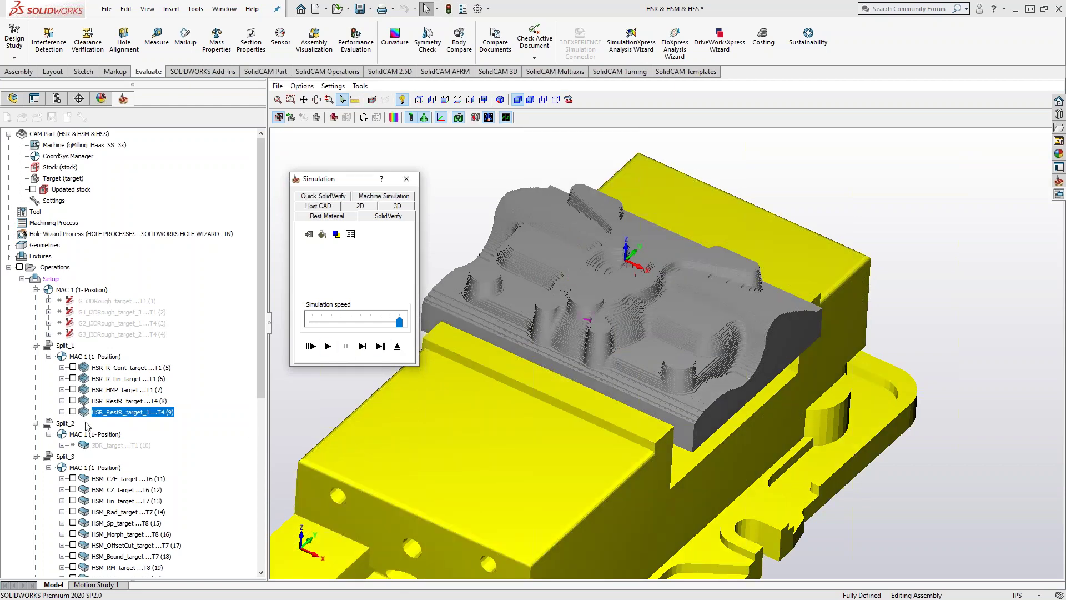
pyautogui.scroll(5, 594, 322)
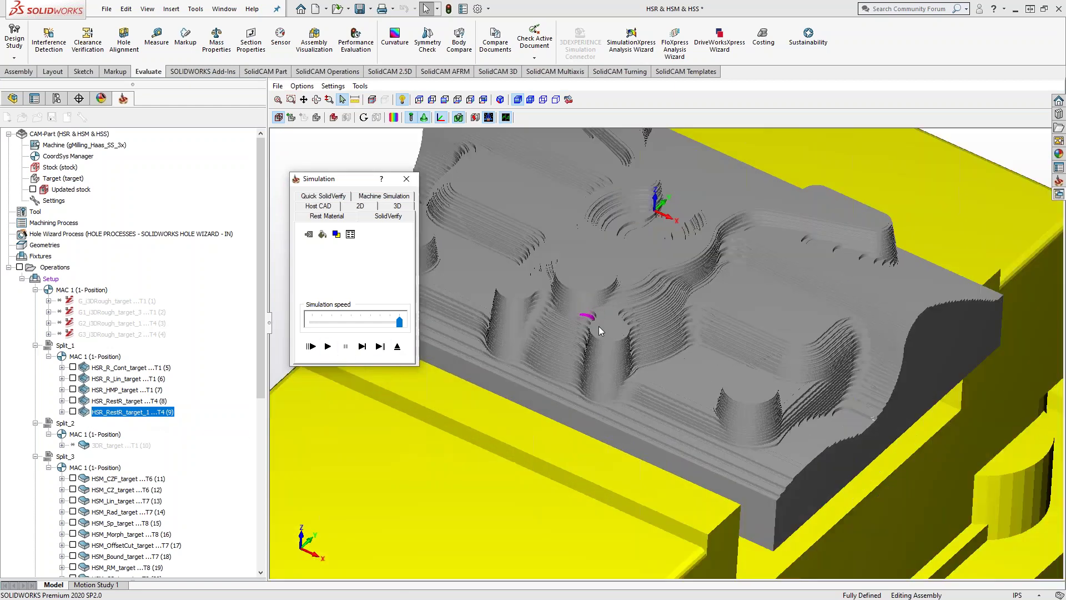
pyautogui.moveTo(590, 317)
pyautogui.mouseDown(button='middle')
pyautogui.moveTo(572, 308)
pyautogui.moveTo(568, 336)
pyautogui.moveTo(598, 324)
pyautogui.mouseUp(button='middle')
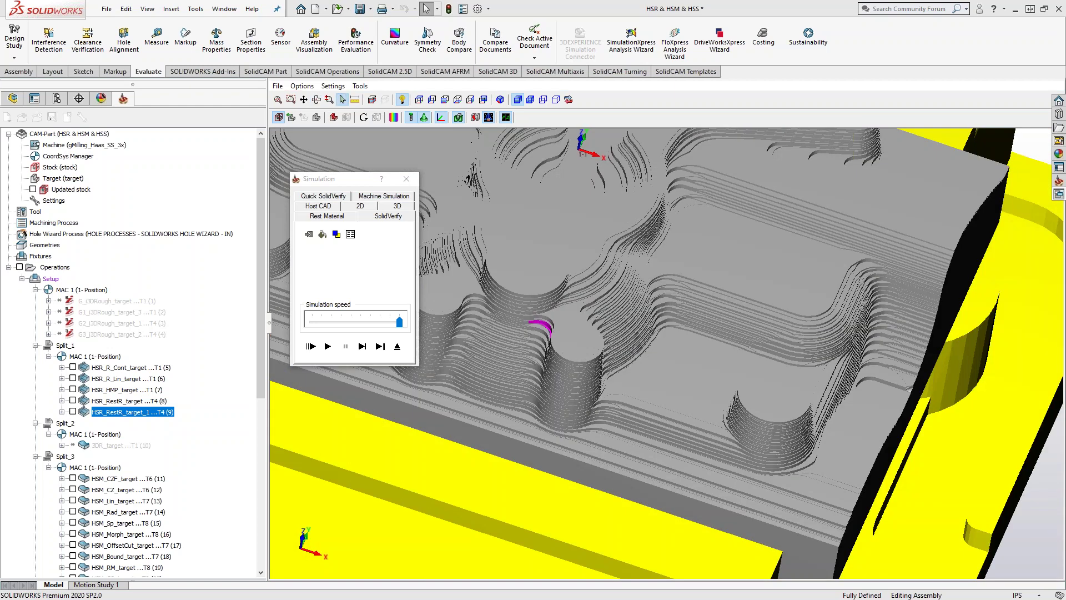
pyautogui.moveTo(555, 336)
pyautogui.mouseDown(button='middle')
pyautogui.moveTo(572, 328)
pyautogui.moveTo(544, 333)
pyautogui.mouseUp(button='middle')
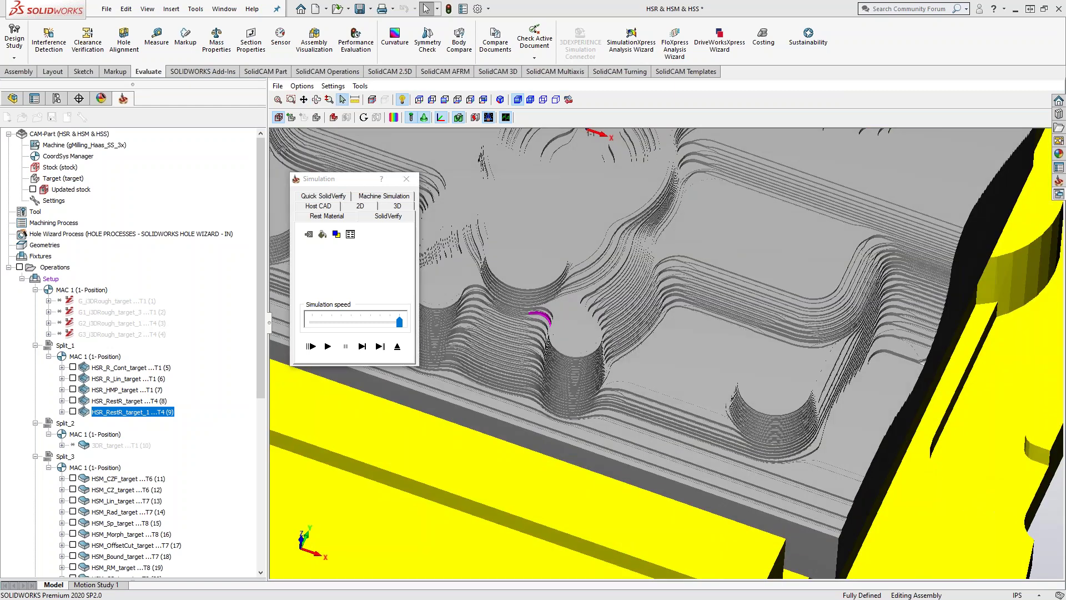
pyautogui.click(397, 345)
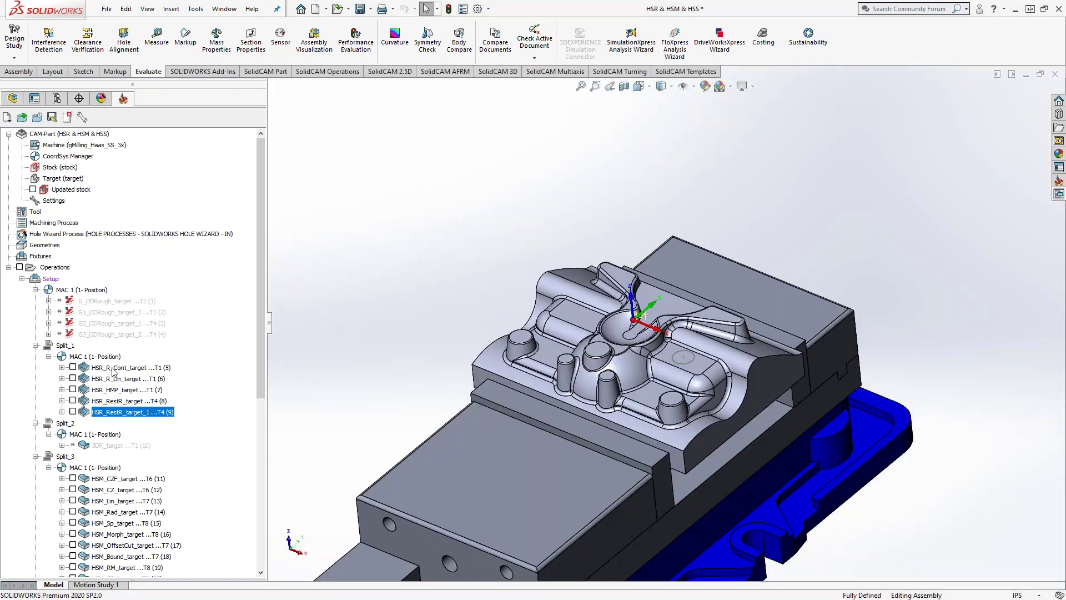
# Simulate the HSR_R_Cont_target operation in SolidVerify mode.
pyautogui.rightClick(107, 372)
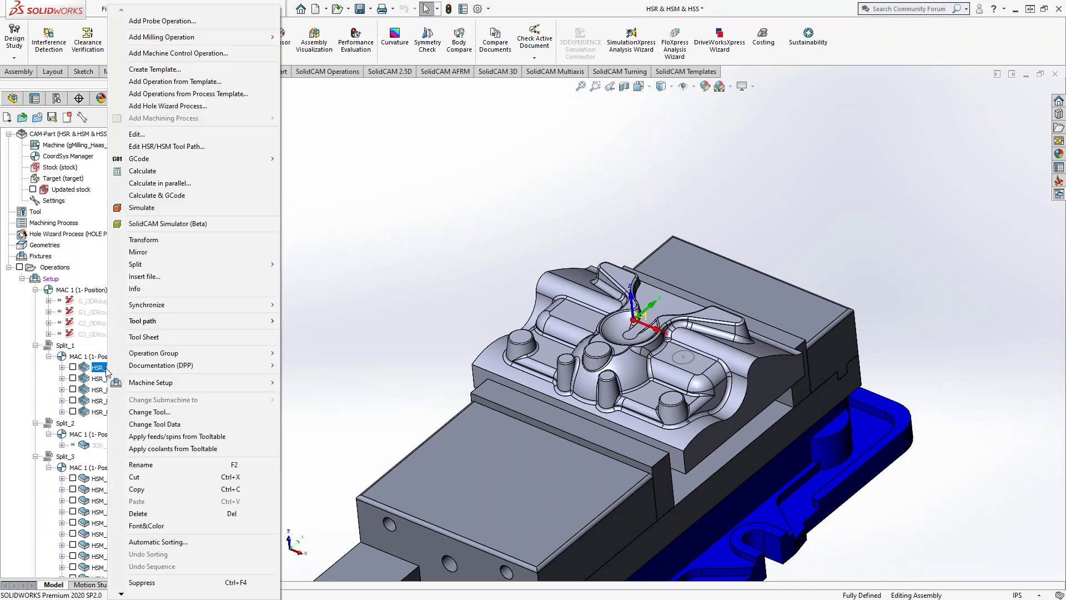
pyautogui.click(142, 207)
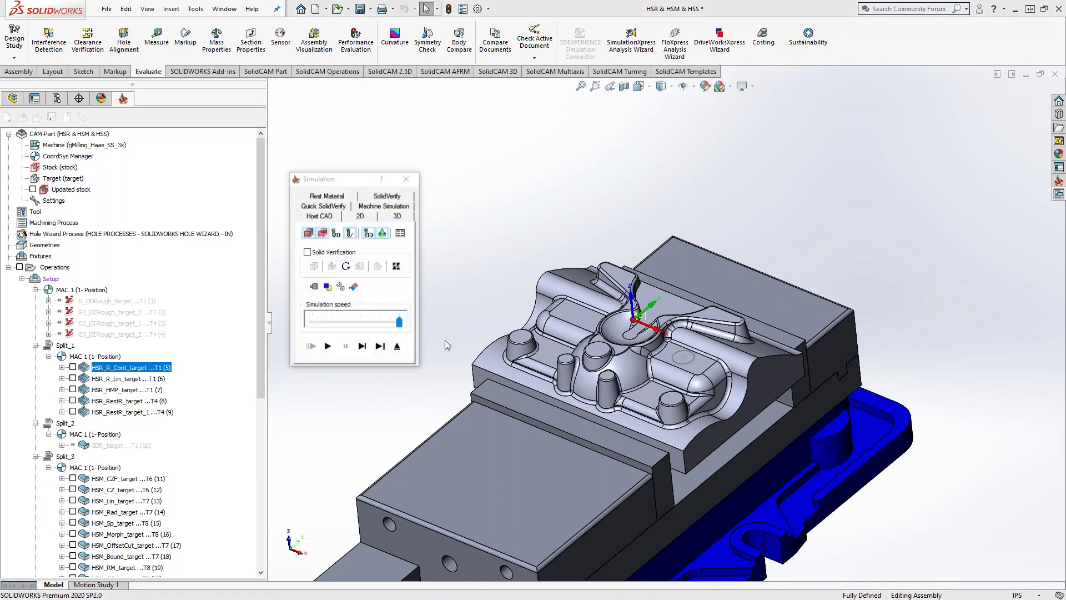
pyautogui.click(387, 196)
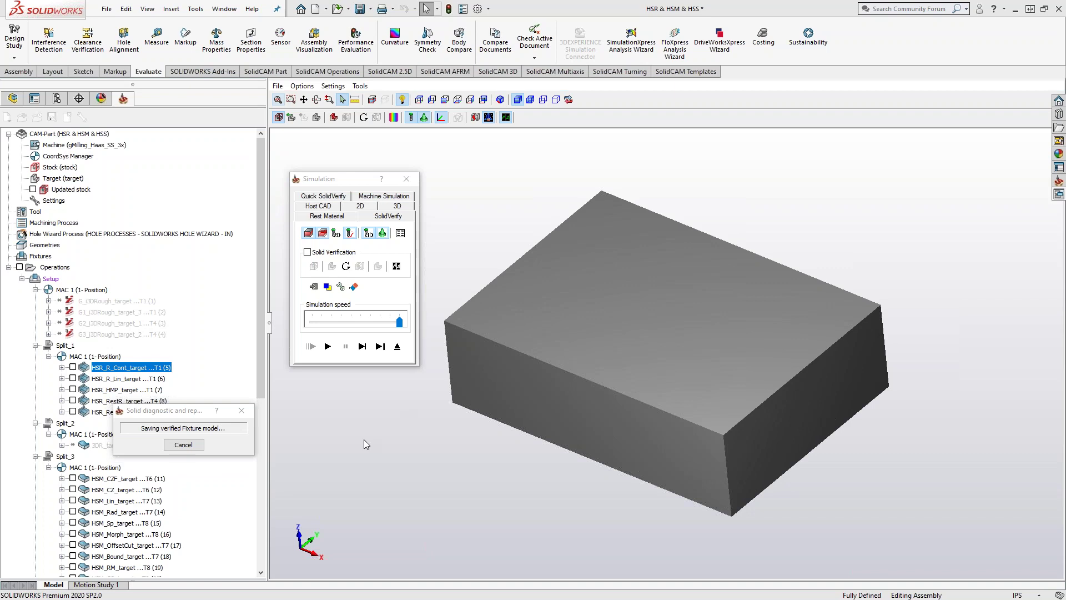
pyautogui.click(328, 345)
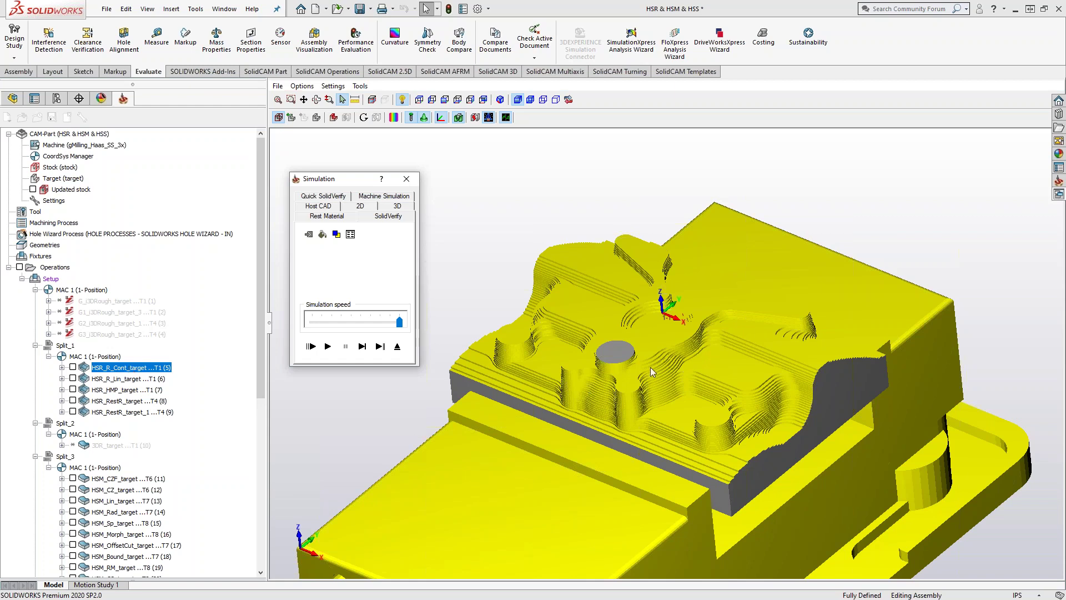
# Apply 76% transparency in the stock properties of the simulated part and close the dialog.
pyautogui.moveTo(601, 375); pyautogui.dragTo(609, 326, button='middle')
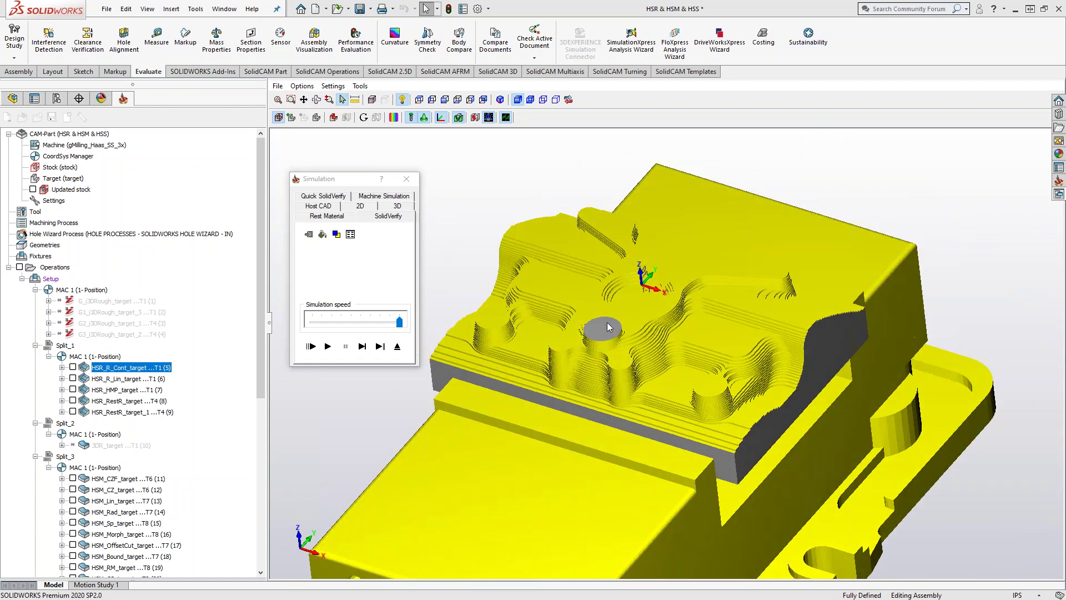
pyautogui.moveTo(710, 354); pyautogui.dragTo(664, 356, button='middle')
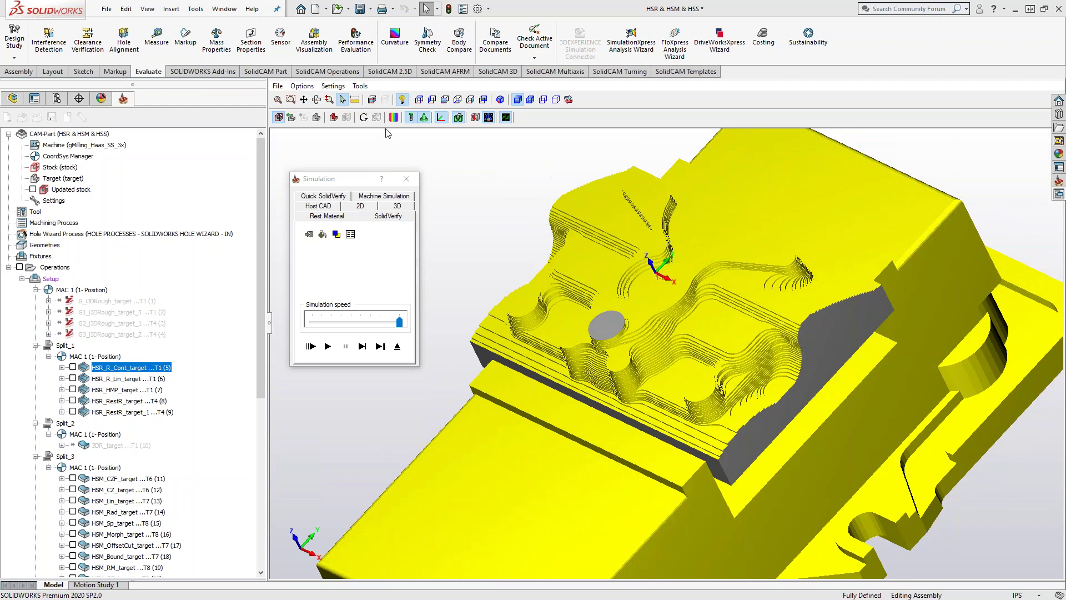
pyautogui.moveTo(484, 234); pyautogui.dragTo(568, 286, button='middle')
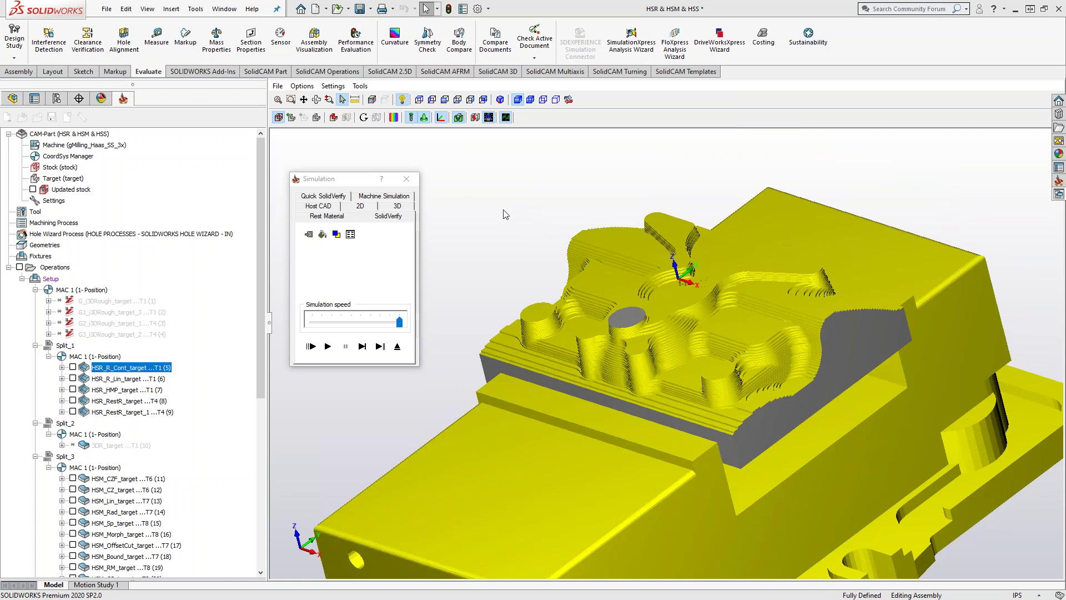
pyautogui.click(458, 117)
pyautogui.click(458, 117)
pyautogui.rightClick(598, 248)
pyautogui.click(631, 271)
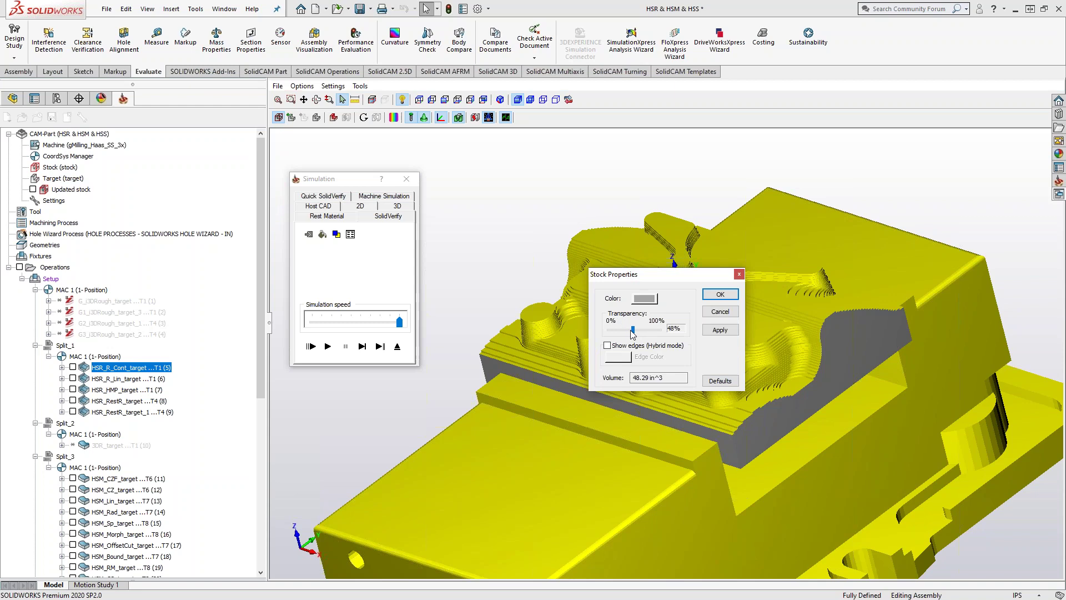
pyautogui.moveTo(636, 333); pyautogui.dragTo(648, 332)
pyautogui.click(725, 330)
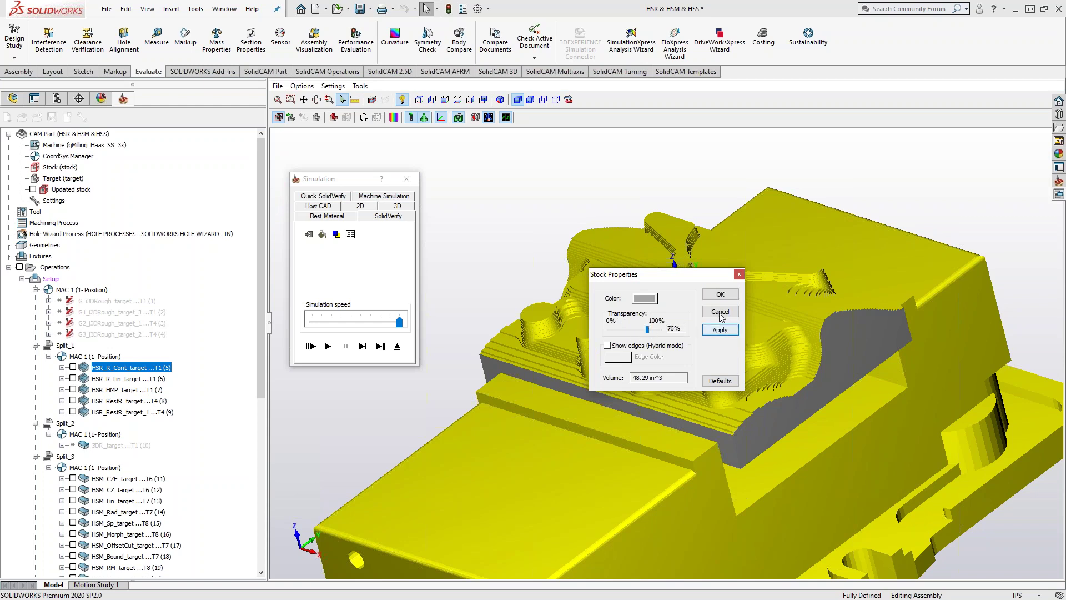
pyautogui.click(723, 314)
# Display the simulation transparently with the target model shown, and compare the leftover roughing steps with the target surface.
pyautogui.click(530, 100)
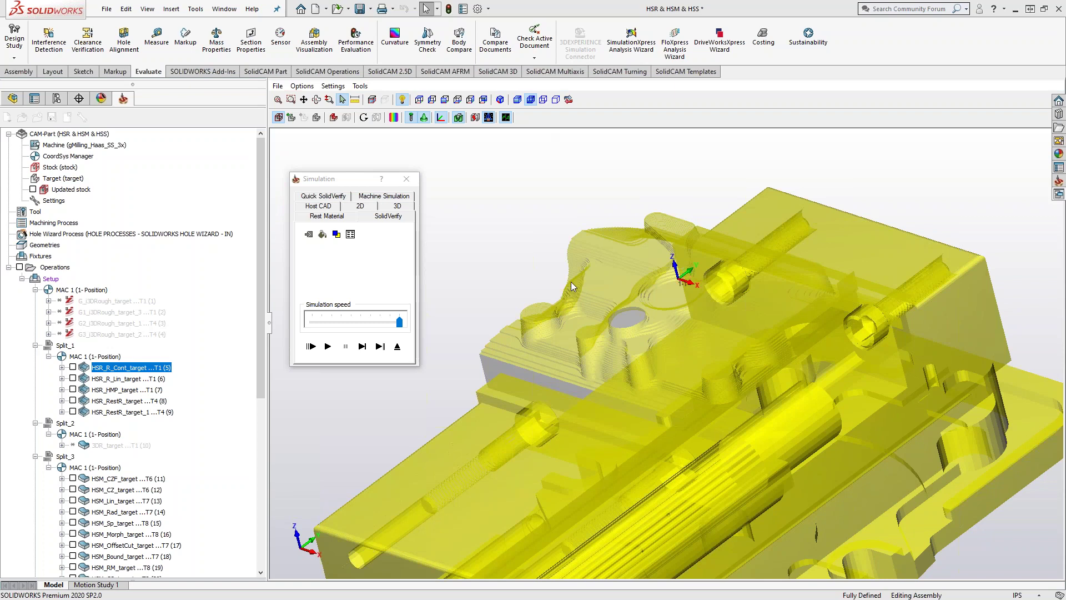
pyautogui.click(318, 119)
pyautogui.scroll(5, 612, 254)
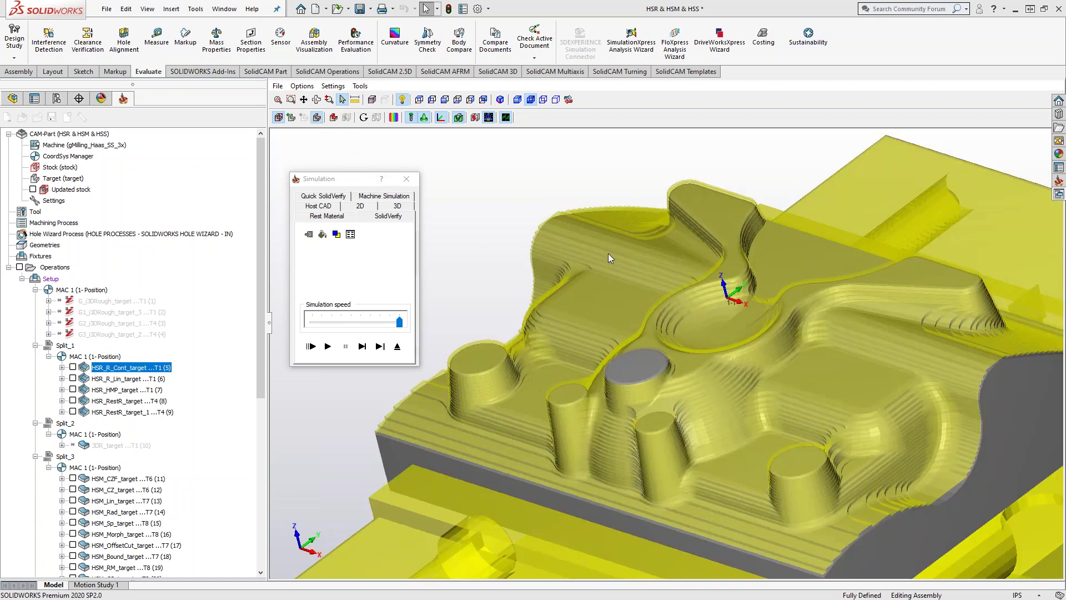
pyautogui.moveTo(598, 239)
pyautogui.mouseDown(button='middle')
pyautogui.moveTo(594, 261)
pyautogui.moveTo(584, 232)
pyautogui.moveTo(593, 236)
pyautogui.mouseUp(button='middle')
pyautogui.scroll(6, 625, 262)
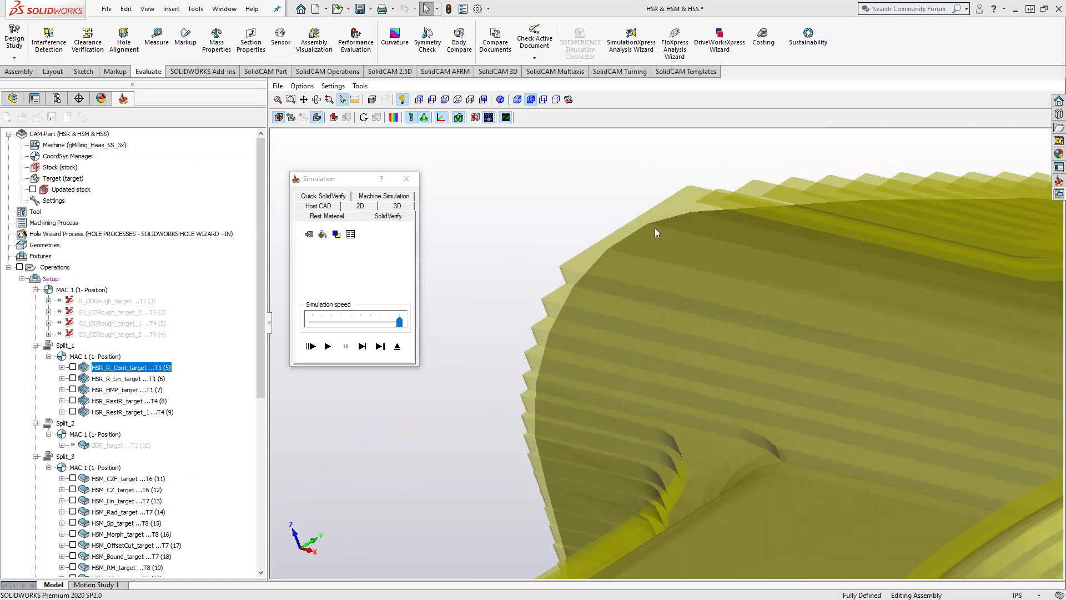
# Hide the target model and return the simulation to shaded display.
pyautogui.scroll(-8, 668, 271)
pyautogui.moveTo(701, 305); pyautogui.dragTo(575, 232, button='middle')
pyautogui.click(319, 119)
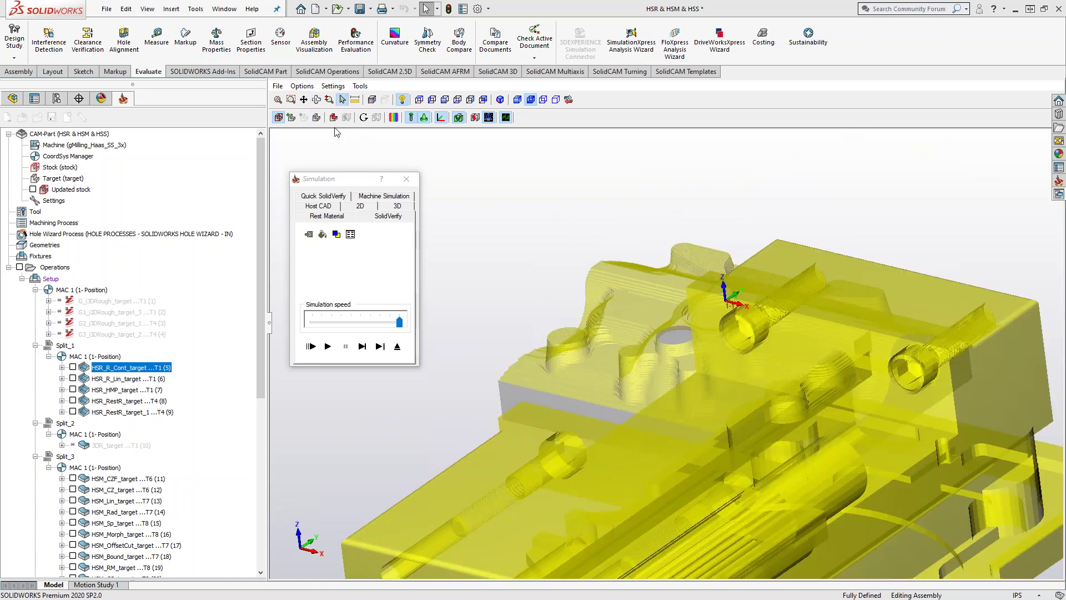
pyautogui.click(517, 100)
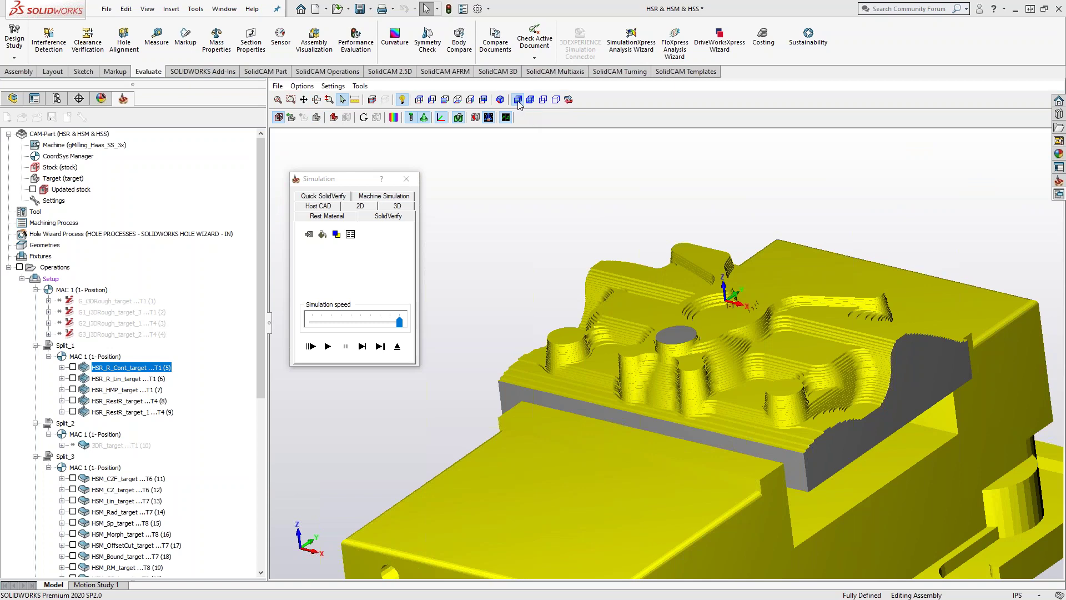
pyautogui.moveTo(558, 170)
pyautogui.mouseDown(button='middle')
pyautogui.moveTo(535, 219)
pyautogui.moveTo(534, 193)
pyautogui.moveTo(547, 181)
pyautogui.mouseUp(button='middle')
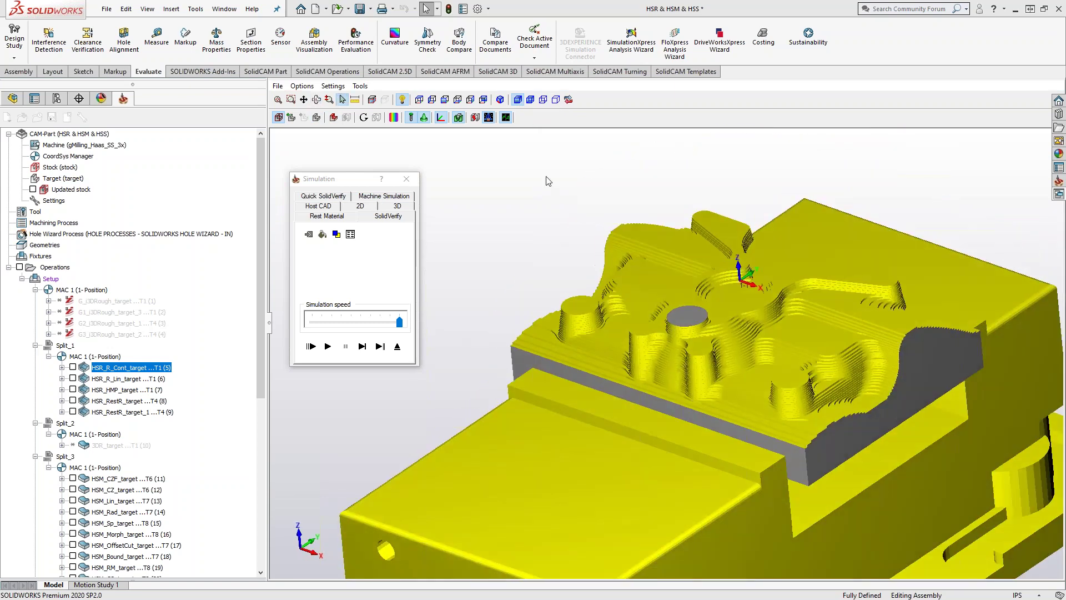
# Preview the simulation in transparent, wireframe and hidden-line display, and switch back to shaded display.
pyautogui.click(530, 100)
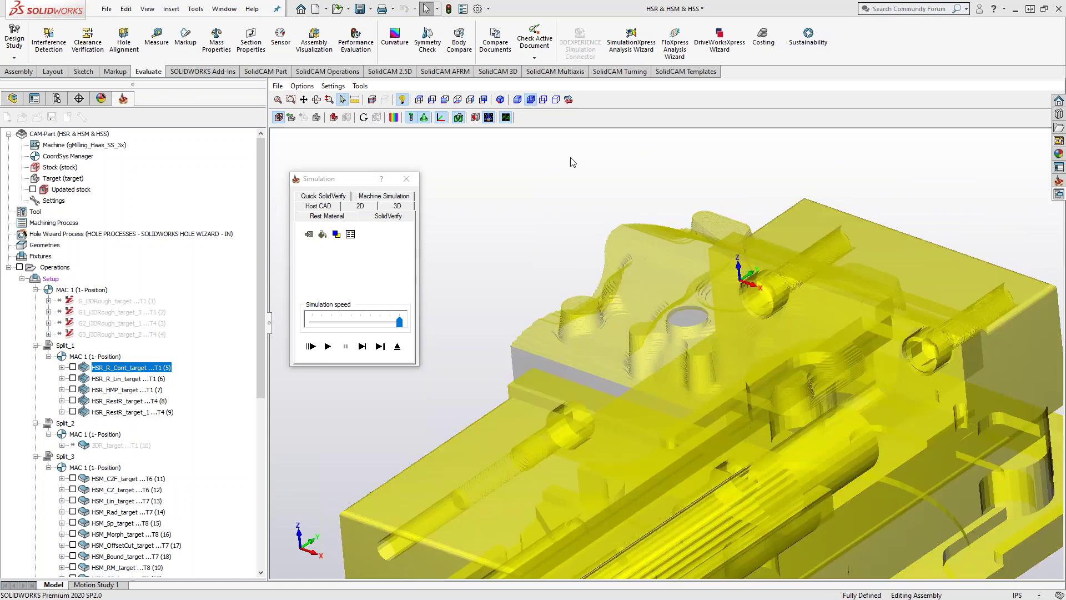
pyautogui.click(543, 100)
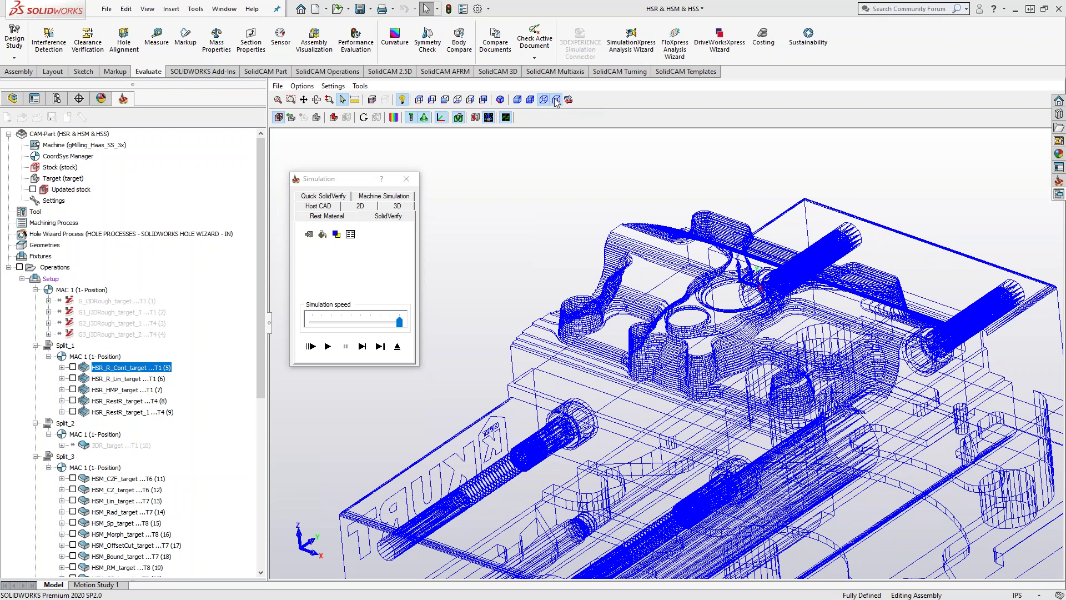
pyautogui.click(555, 101)
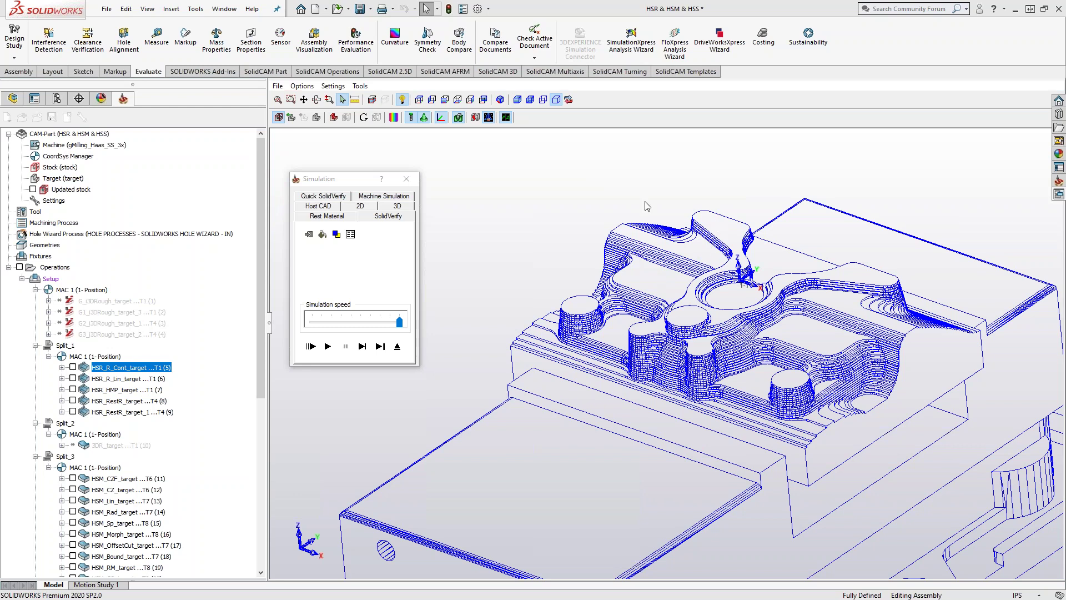
pyautogui.click(517, 101)
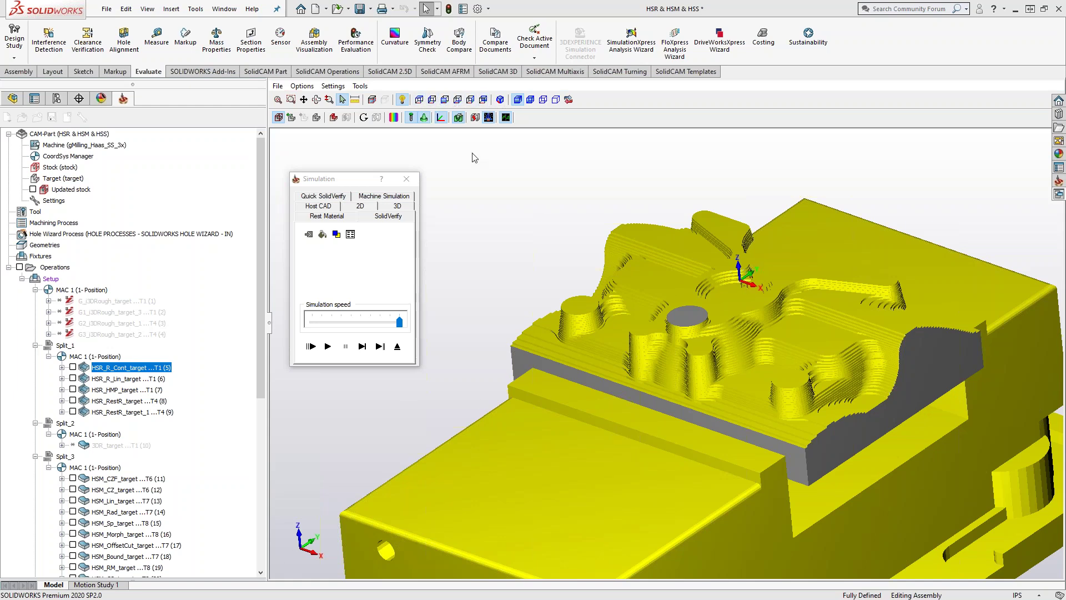
# Examine the simulated part in top, side and bottom views, and return to an isometric view.
pyautogui.click(420, 101)
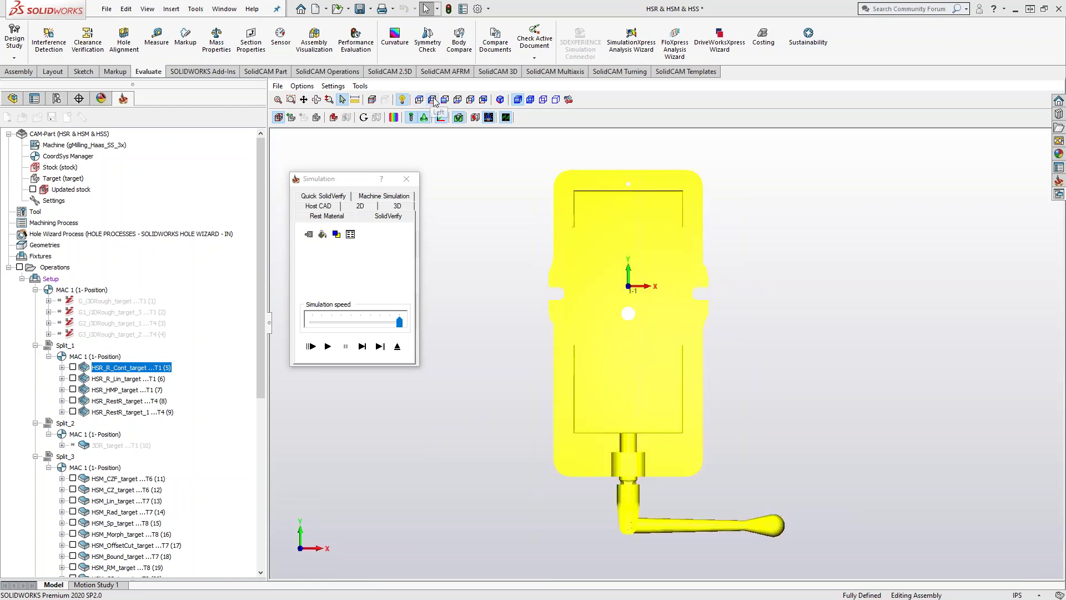
pyautogui.click(433, 100)
pyautogui.click(444, 99)
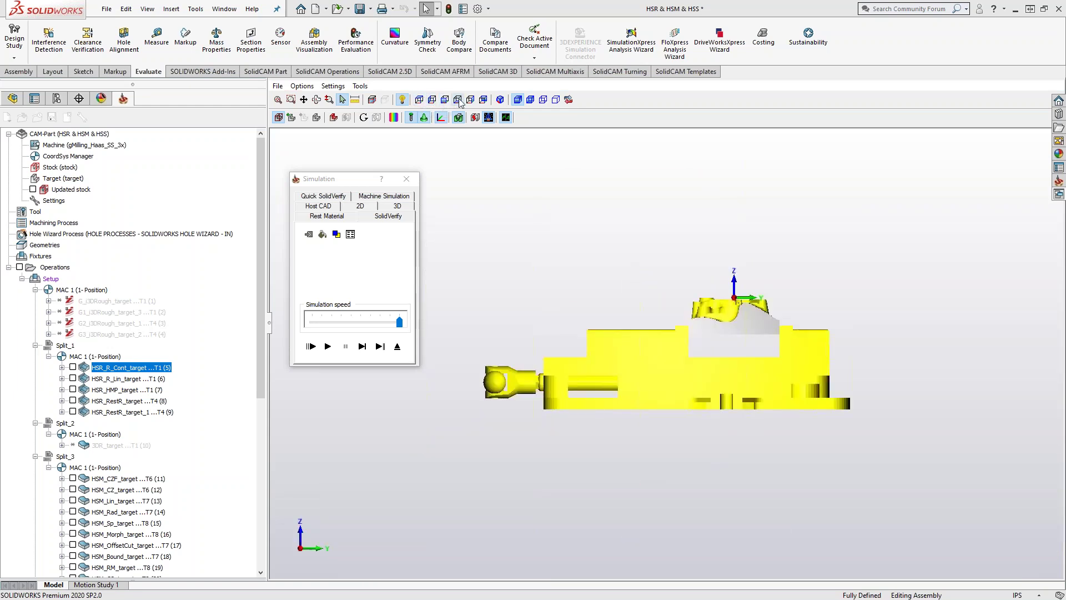
pyautogui.click(458, 100)
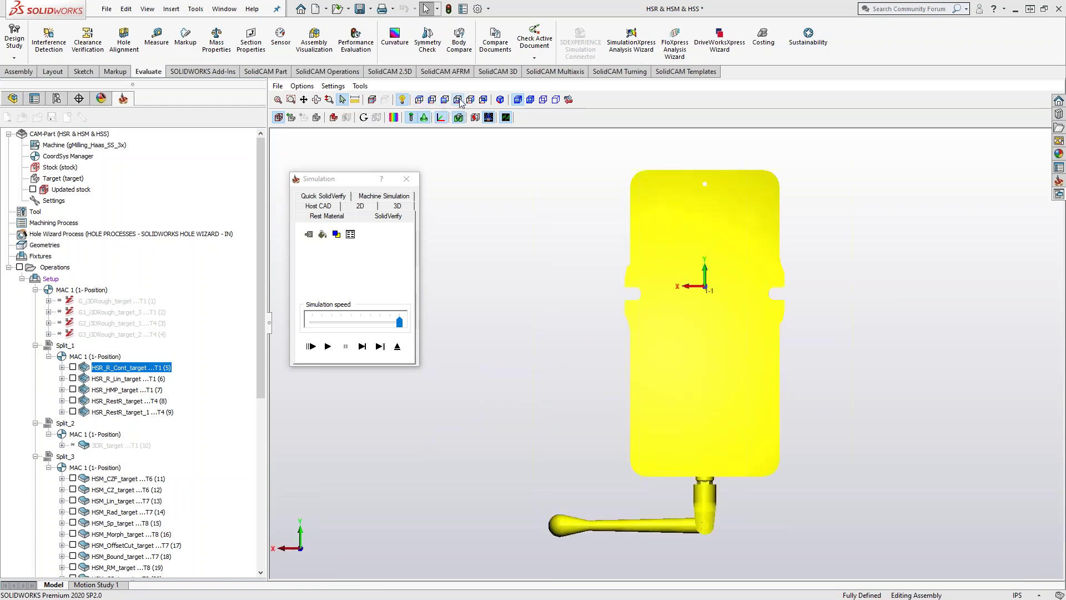
pyautogui.click(500, 101)
pyautogui.scroll(4, 675, 257)
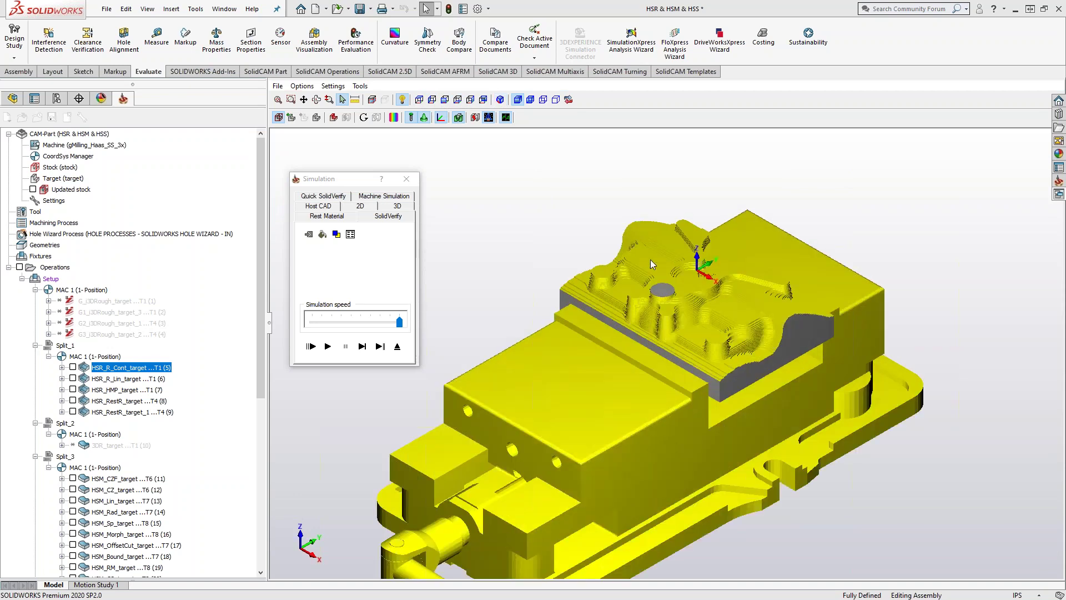
pyautogui.moveTo(660, 338); pyautogui.dragTo(652, 270, button='middle')
pyautogui.scroll(2, 650, 252)
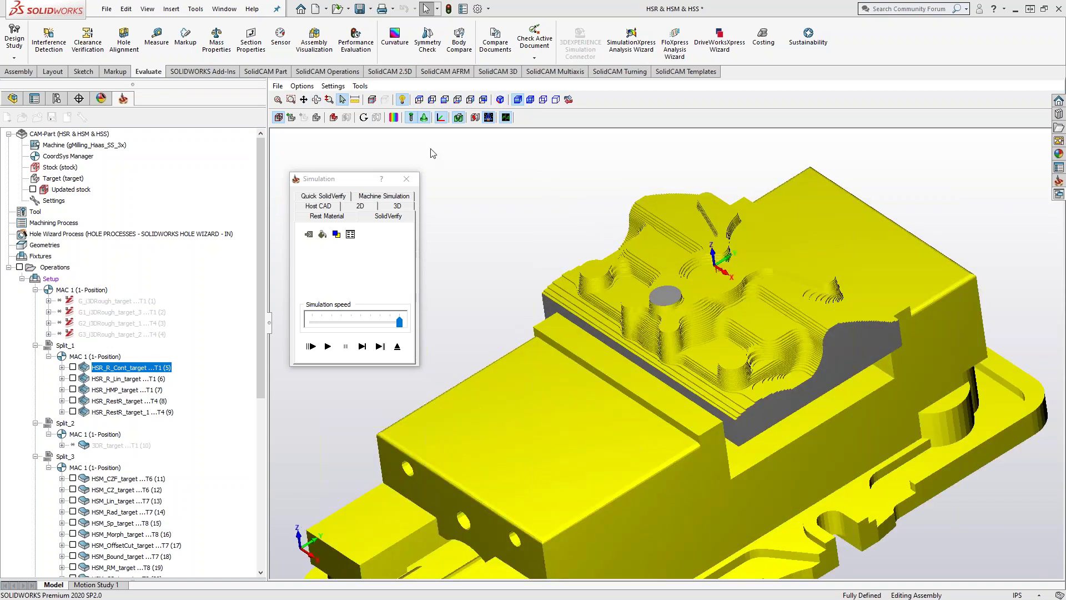
# Measure the height of one leftover roughing step between its upper and lower edges, and exit the simulation.
pyautogui.click(356, 101)
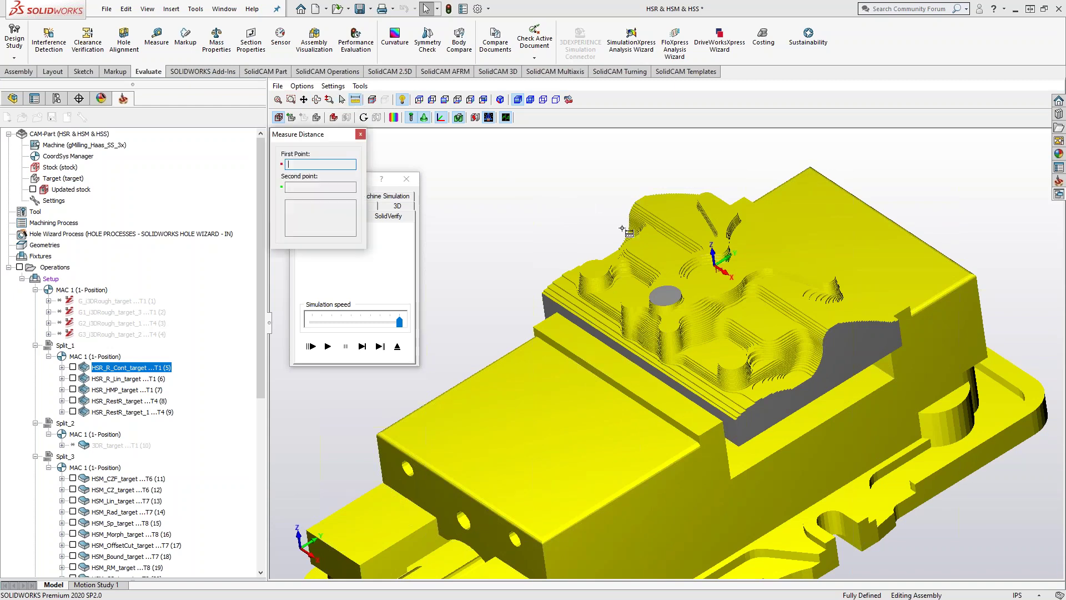
pyautogui.scroll(5, 624, 275)
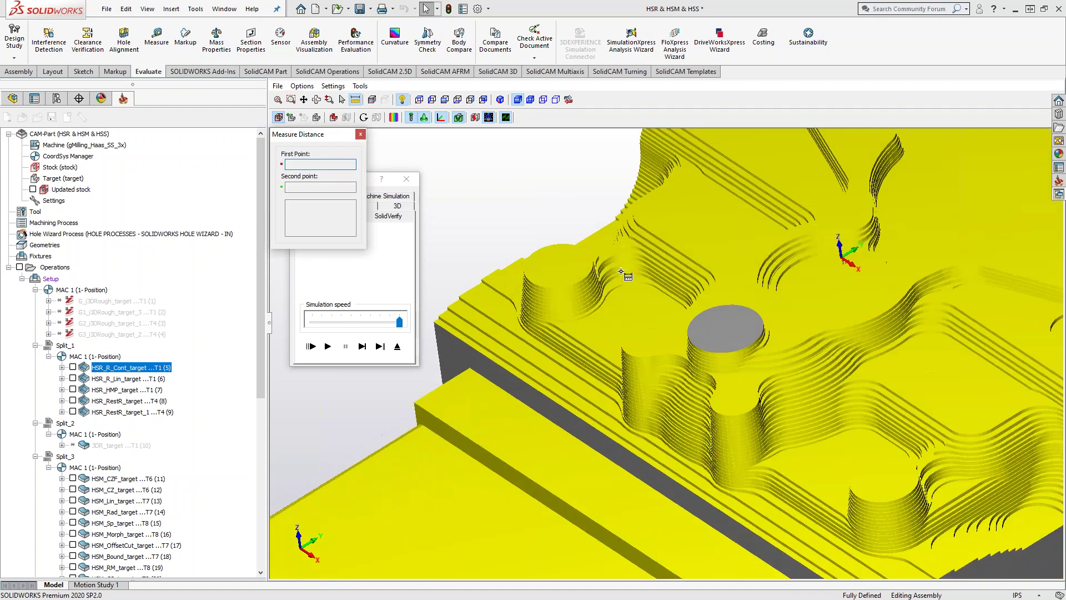
pyautogui.scroll(3, 587, 290)
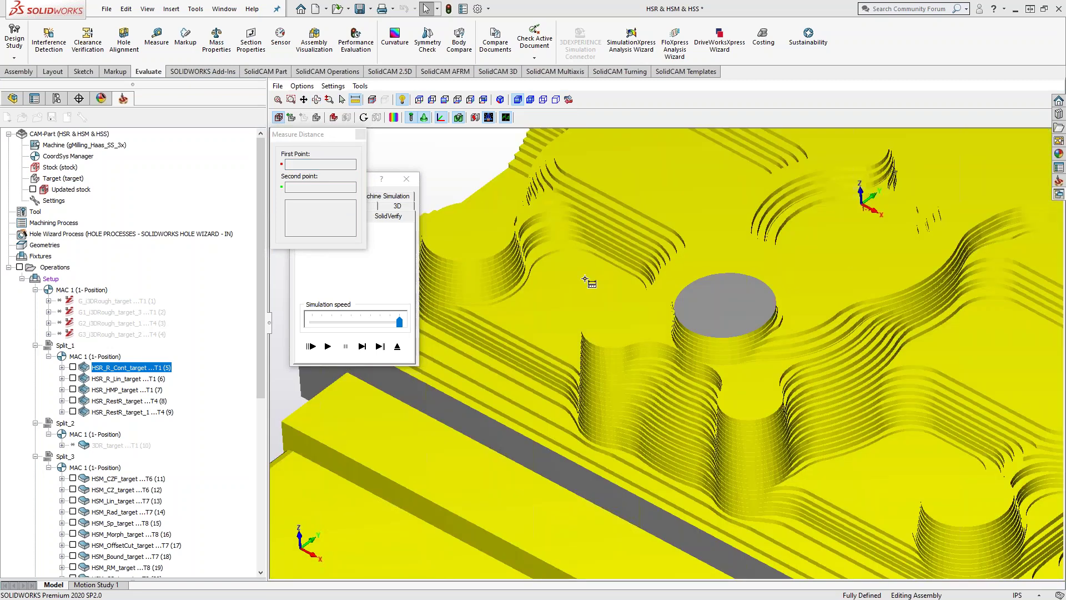
pyautogui.scroll(2, 580, 255)
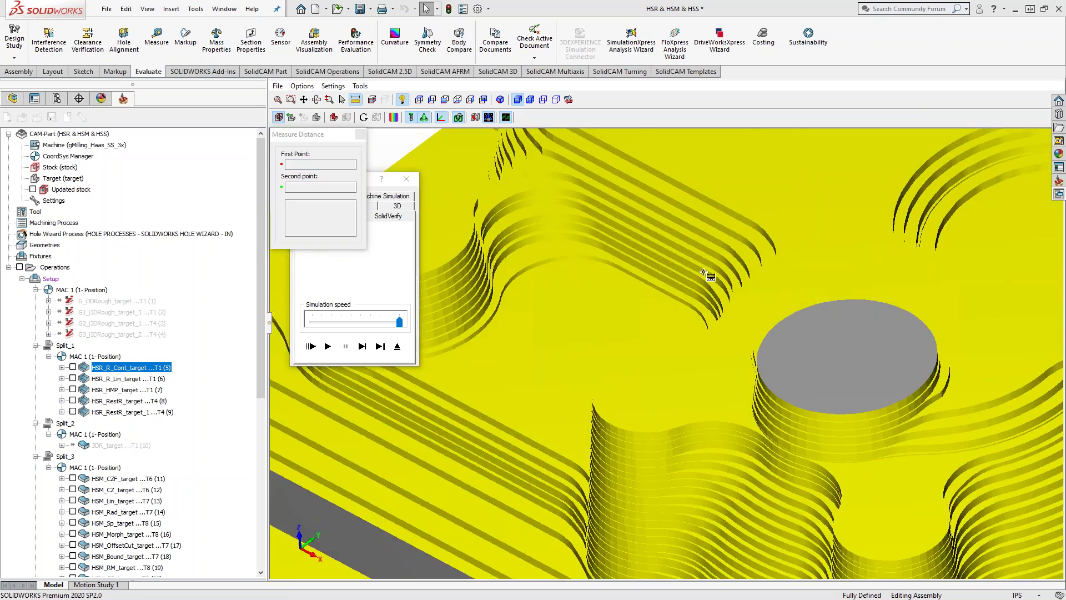
pyautogui.scroll(1, 719, 276)
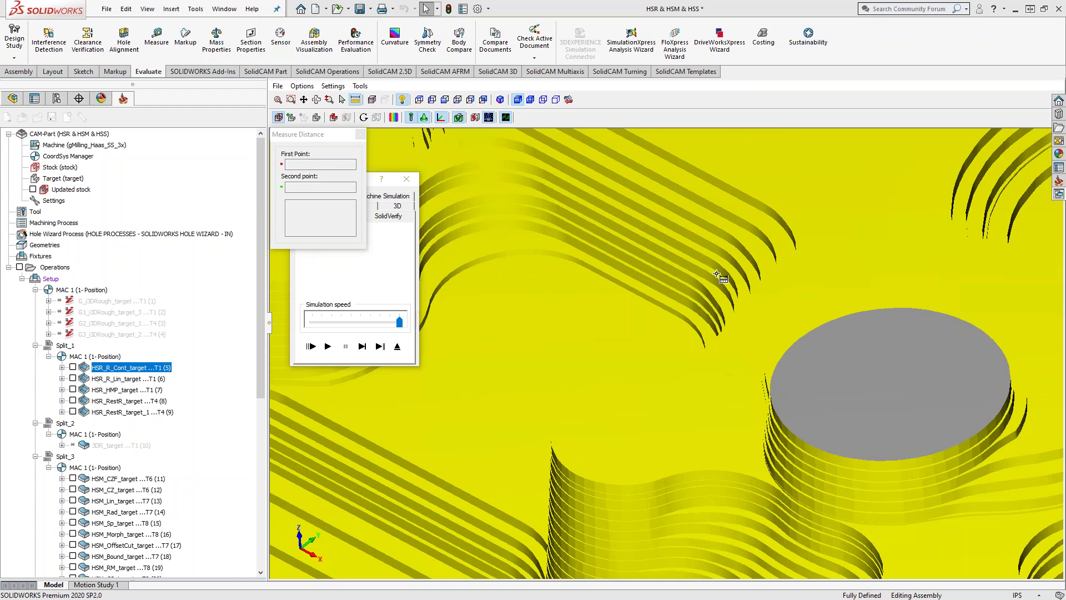
pyautogui.scroll(2, 779, 210)
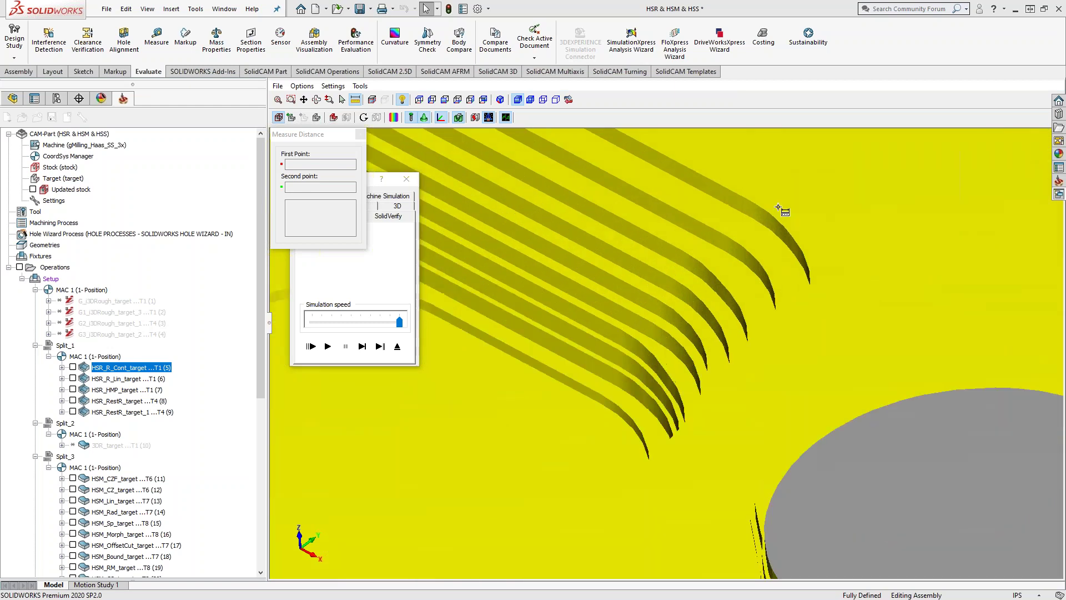
pyautogui.click(738, 198)
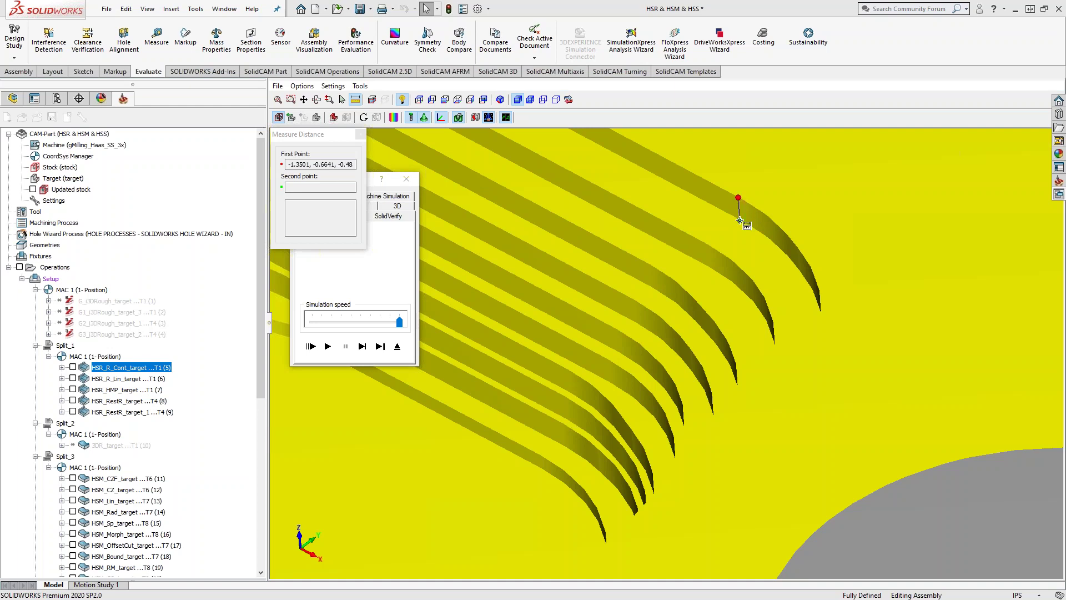
pyautogui.click(740, 221)
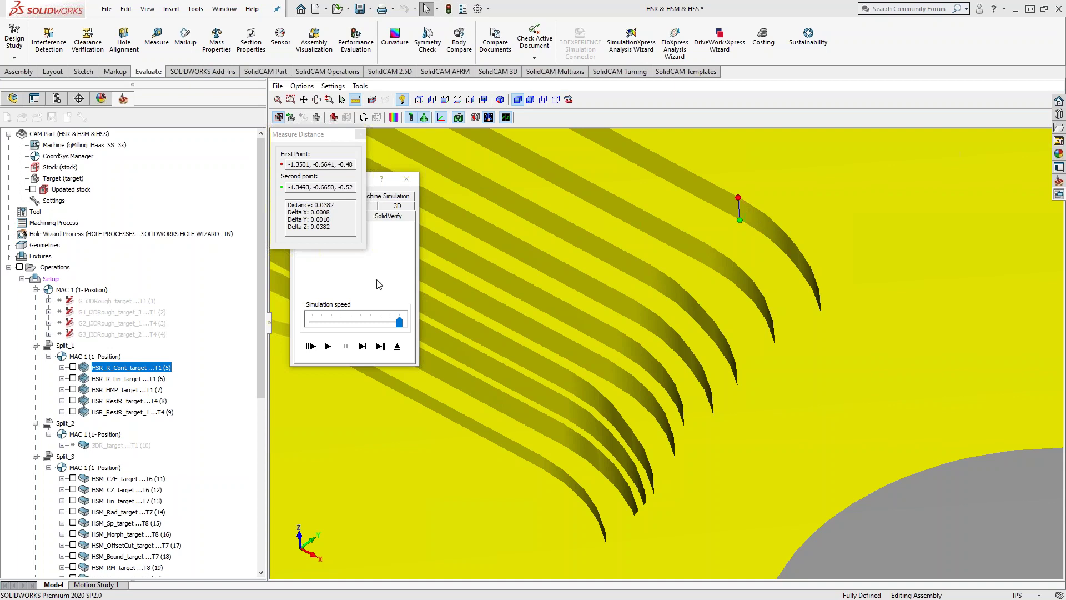
pyautogui.click(396, 346)
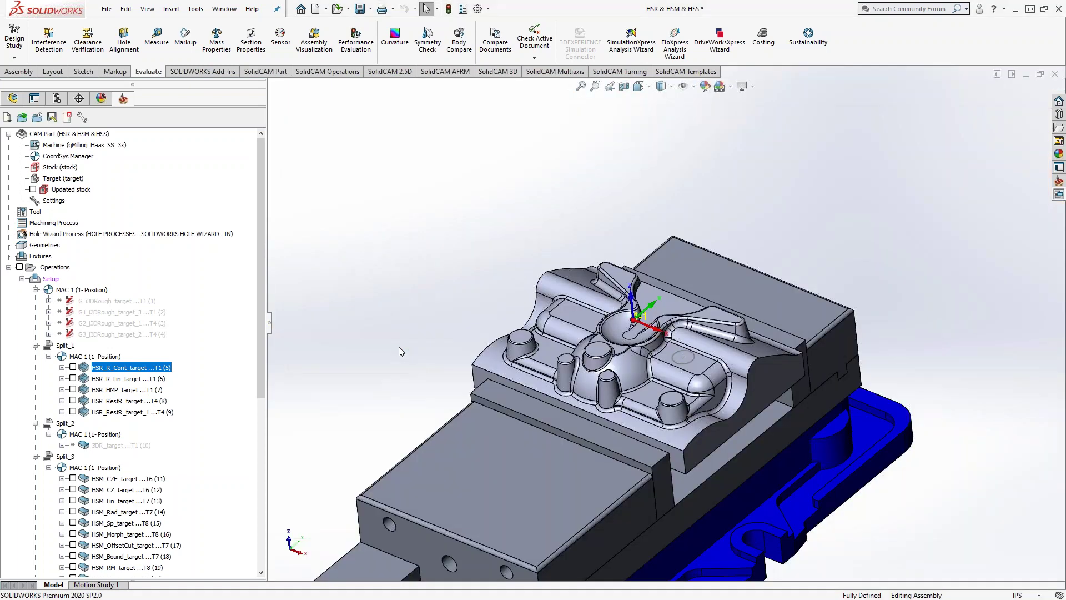
pyautogui.rightClick(131, 371)
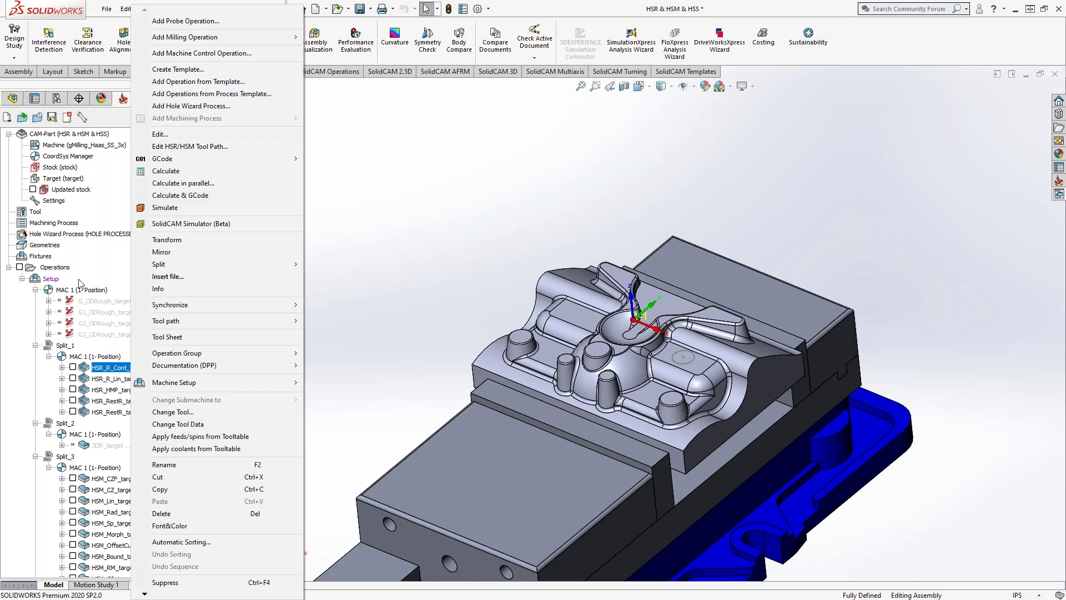
pyautogui.click(420, 247)
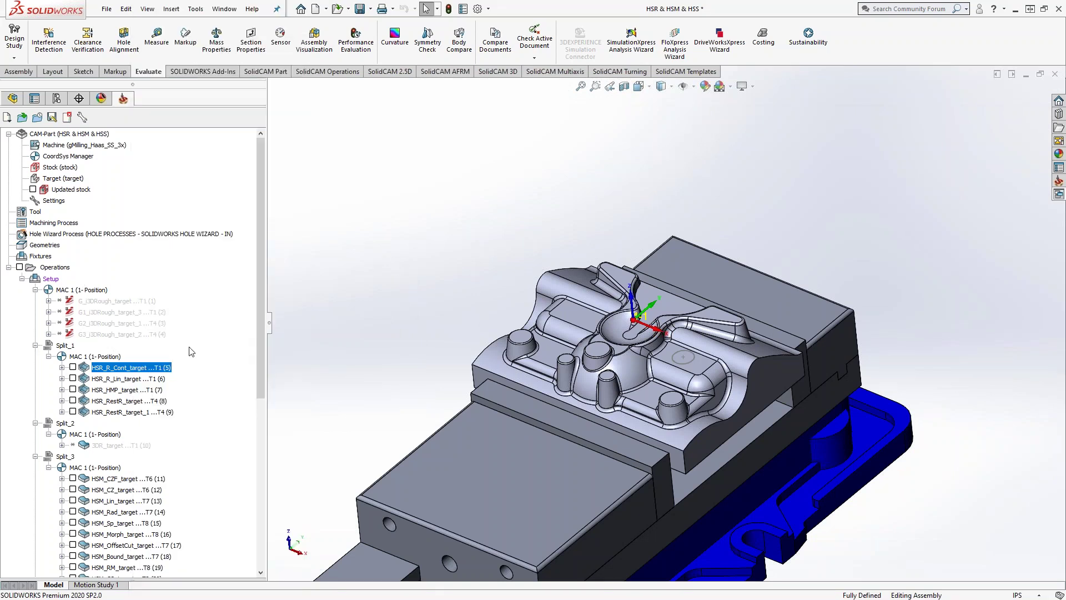
pyautogui.rightClick(118, 372)
pyautogui.click(150, 214)
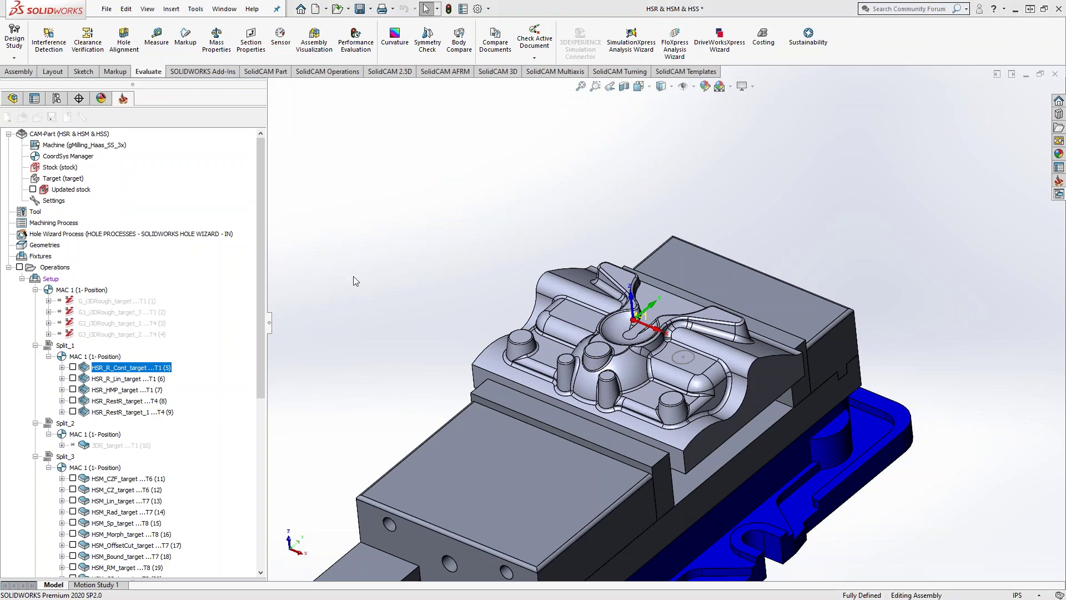
pyautogui.click(397, 346)
# Play the HSR_R_Cont_target operation in SolidCAM Simulator (Beta) and pause it partway through the cut.
pyautogui.rightClick(117, 373)
pyautogui.click(165, 225)
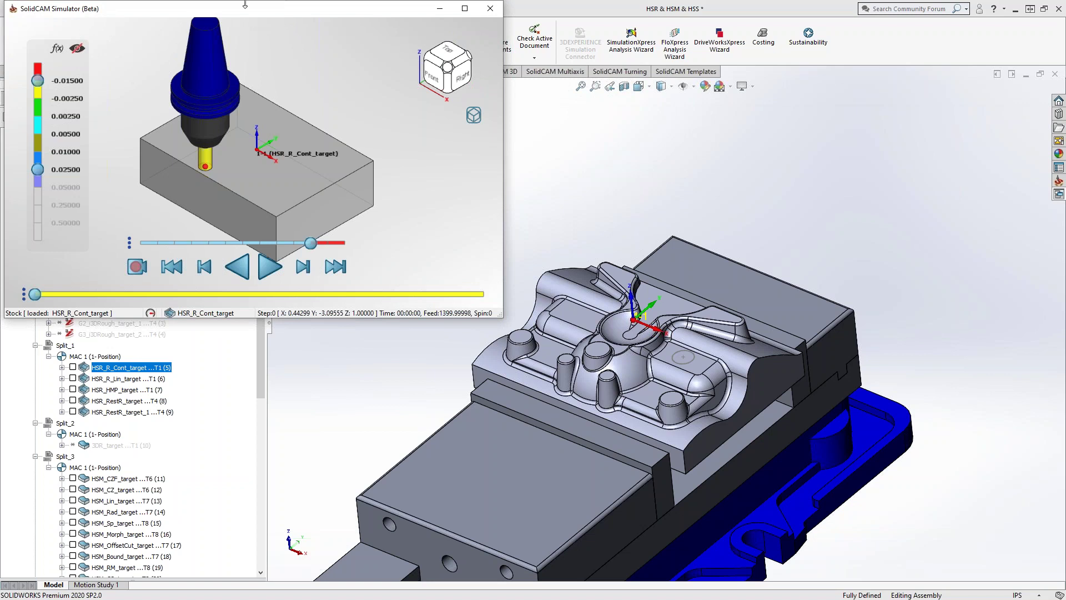
pyautogui.moveTo(248, 11); pyautogui.dragTo(455, 90)
pyautogui.click(476, 349)
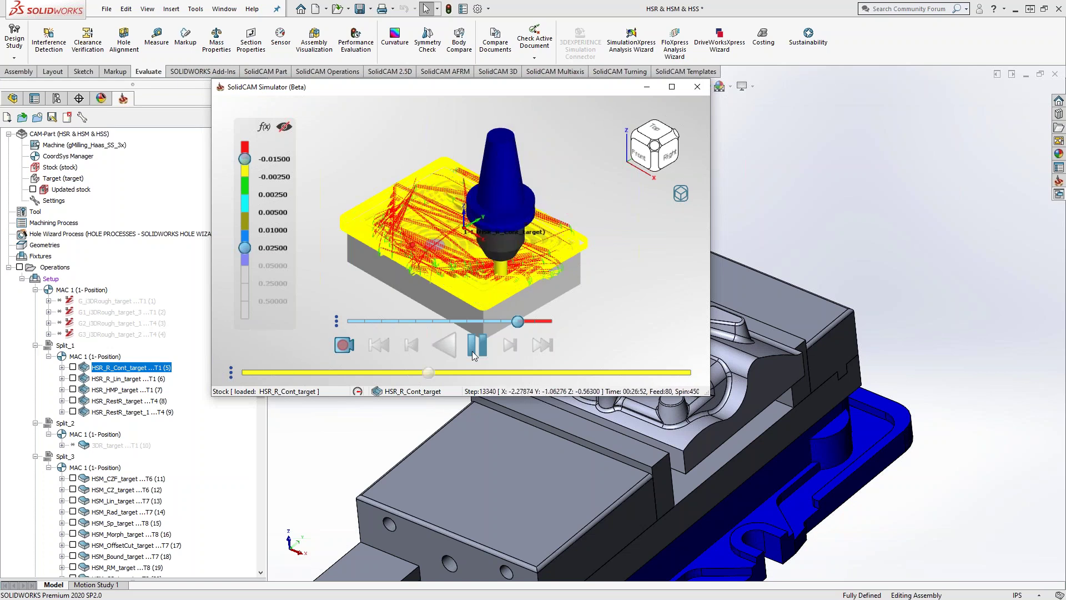
pyautogui.click(475, 348)
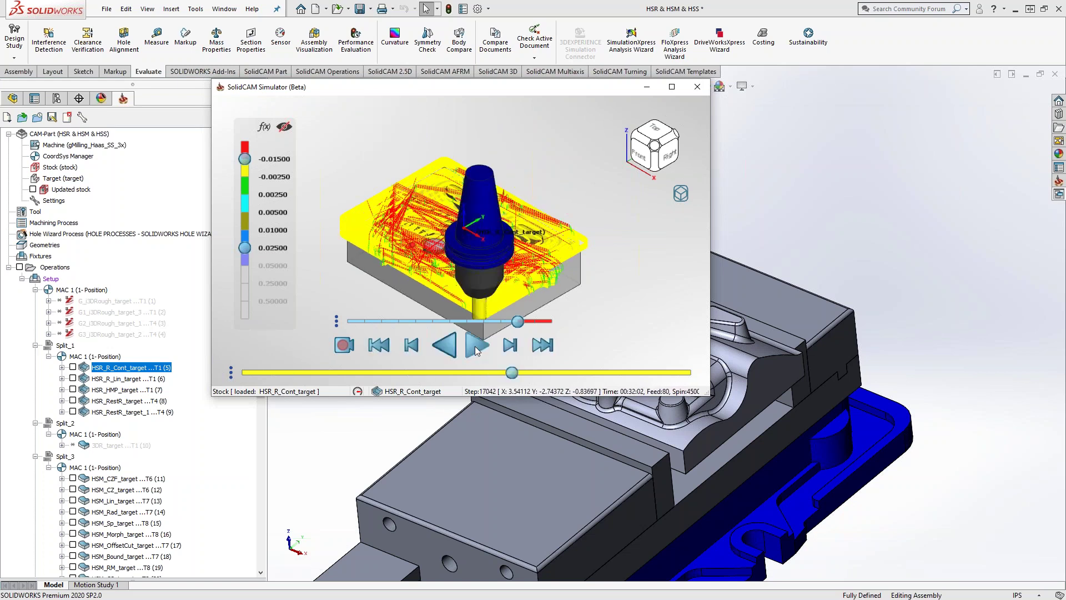
# Inspect a toolpath move's details and the available display options in the simulator, and close it.
pyautogui.moveTo(446, 300)
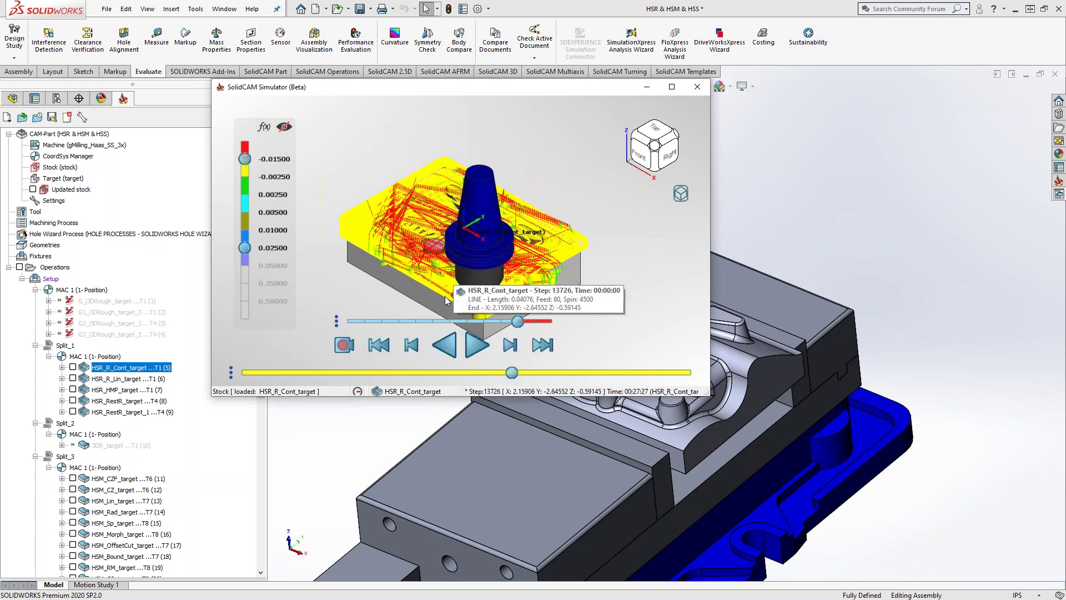
pyautogui.rightClick(618, 233)
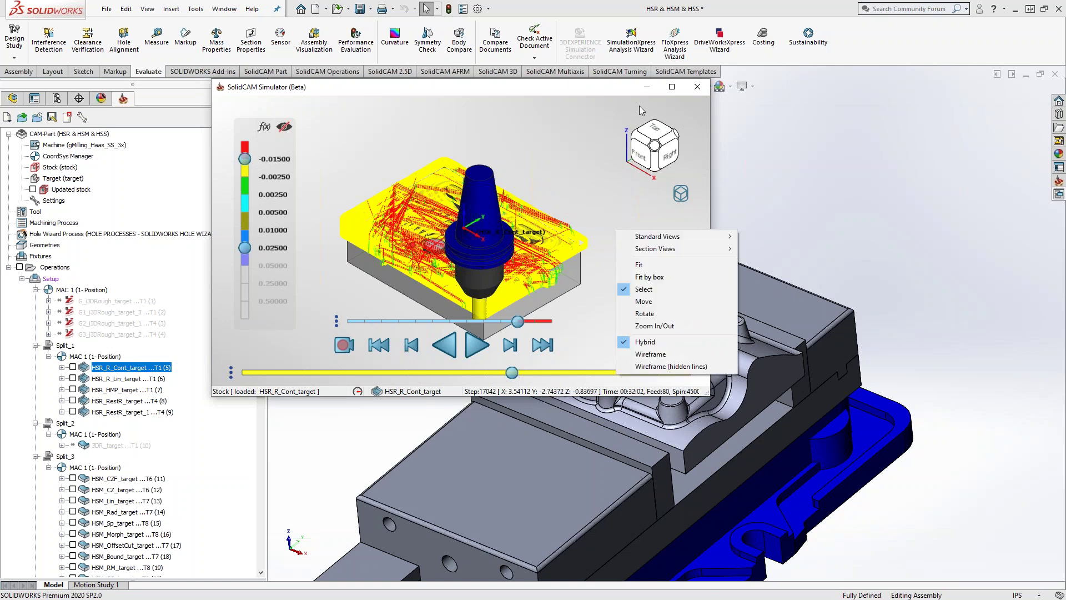
pyautogui.click(699, 89)
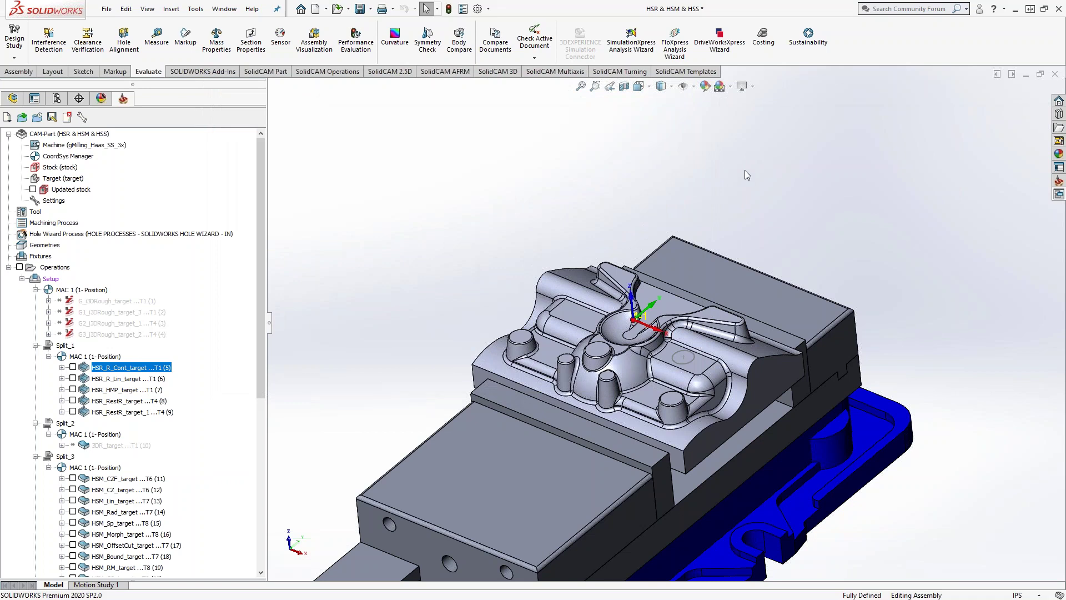
# Run HSR_R_Cont_target in SolidVerify simulation, and highlight the rest material on the machined part before turning the highlight off.
pyautogui.rightClick(113, 371)
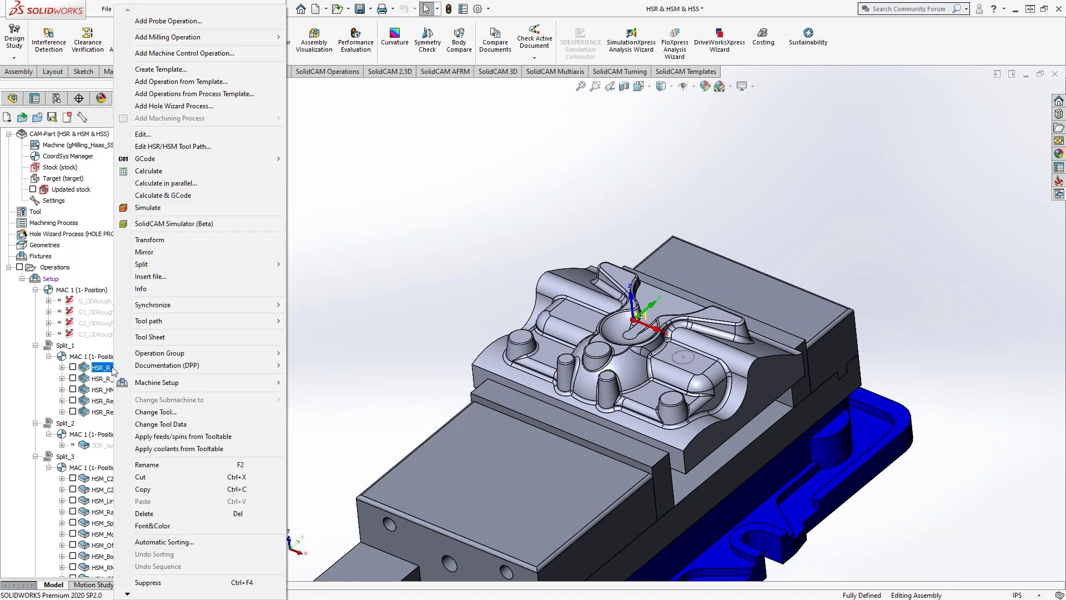
pyautogui.click(147, 207)
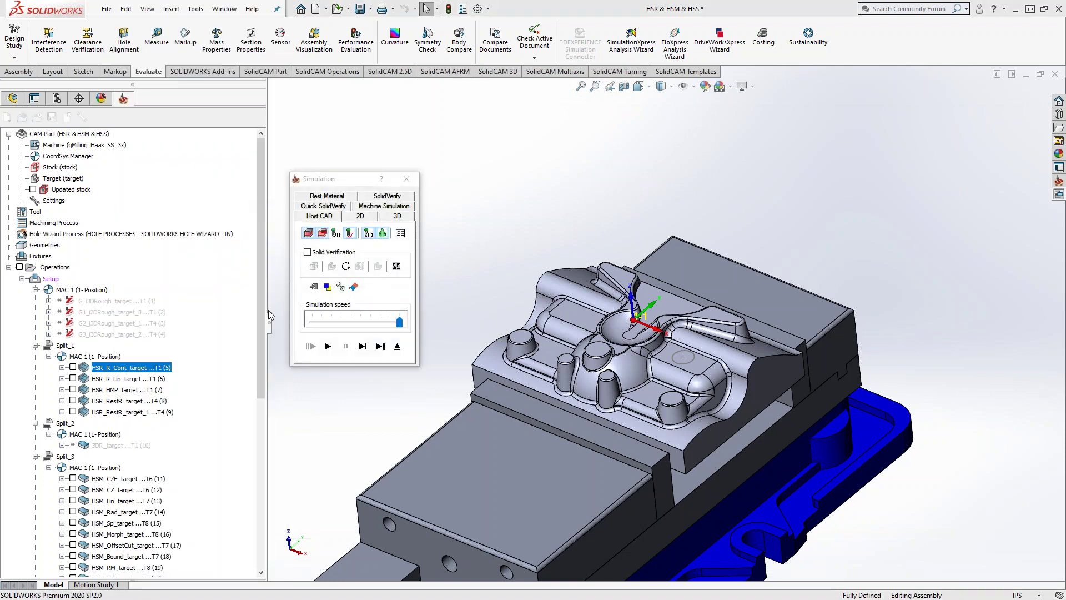
pyautogui.click(387, 196)
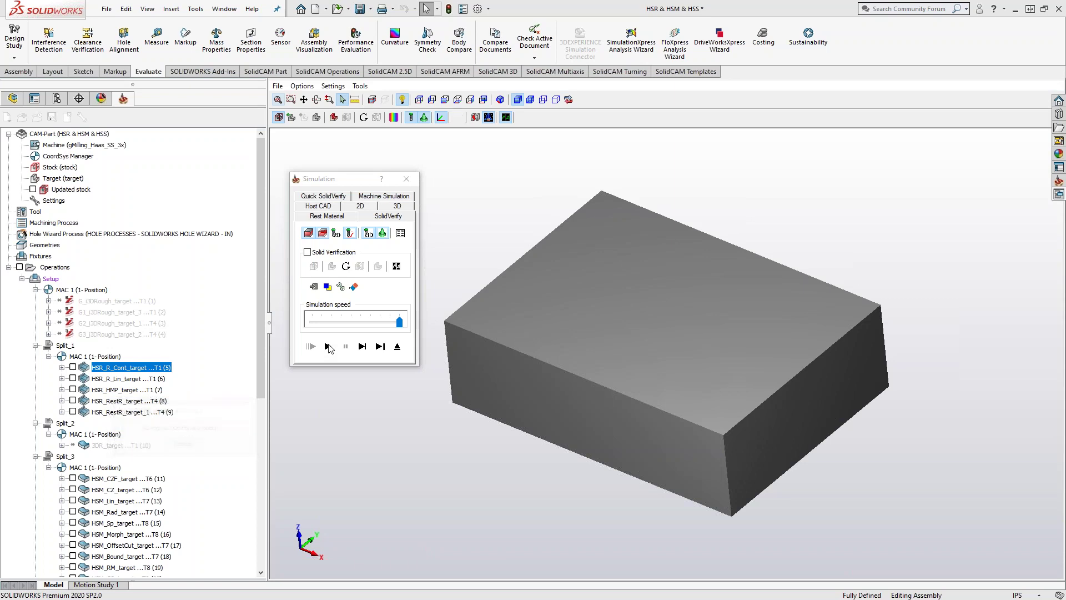
pyautogui.click(328, 347)
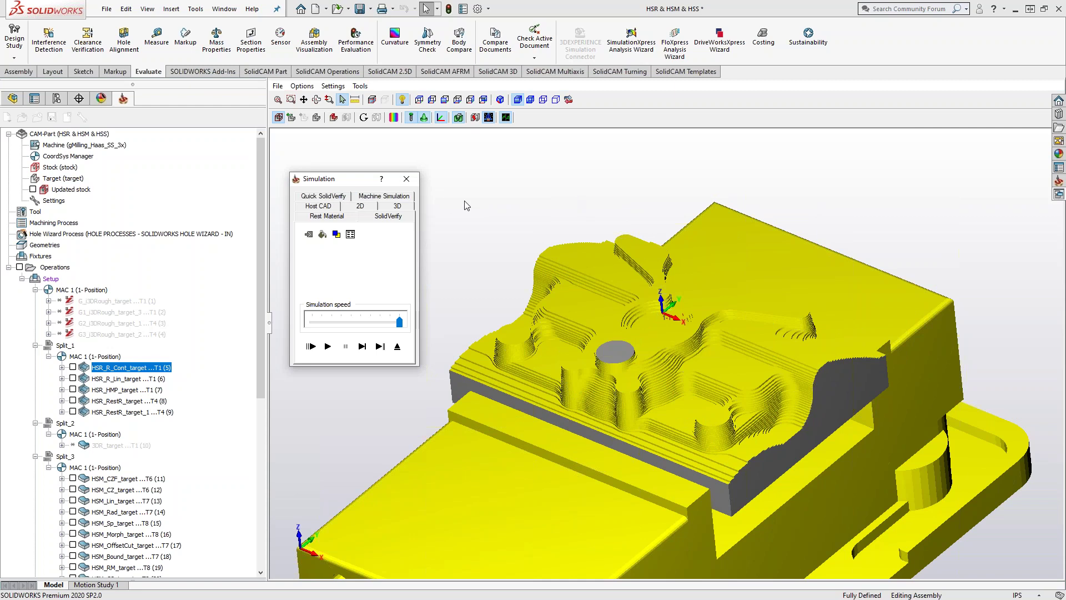
pyautogui.click(333, 118)
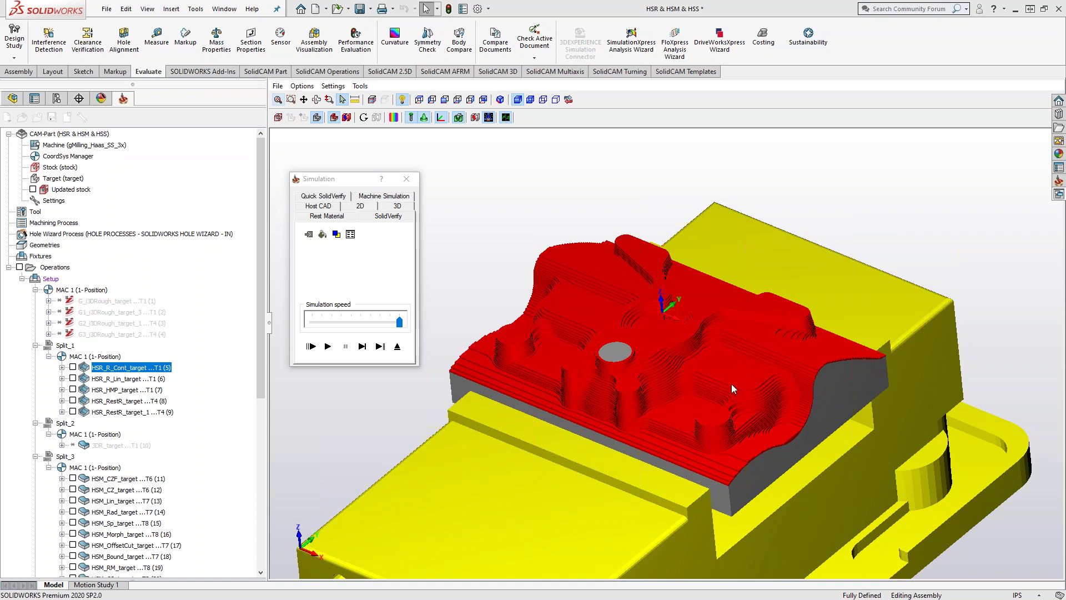
pyautogui.click(334, 117)
# Compare the machined stock with the target using the color-coded deviation ranges, cancel the comparison and exit the simulation.
pyautogui.click(394, 117)
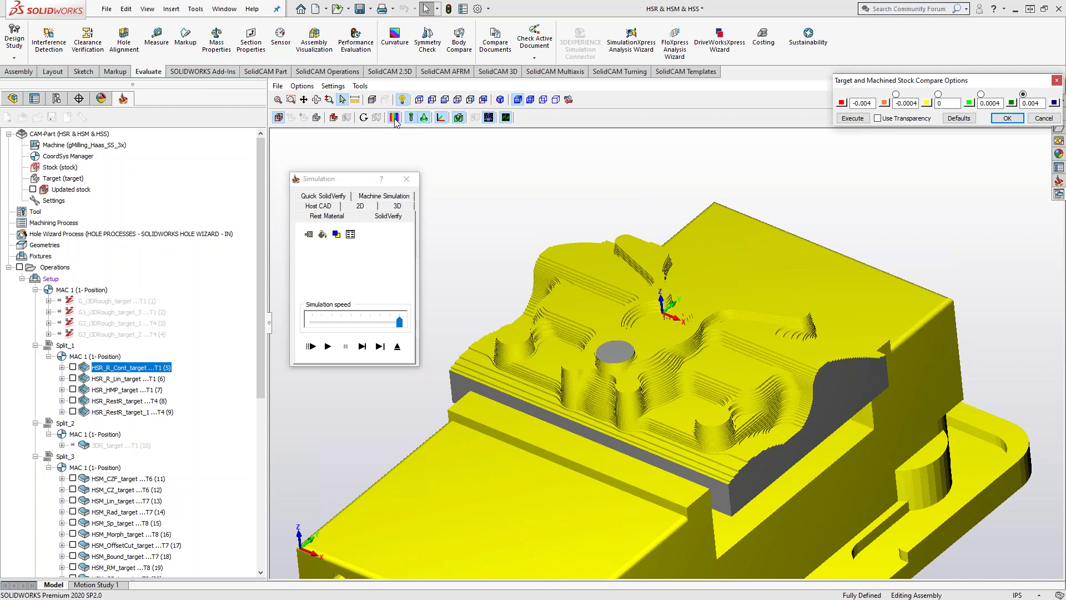
pyautogui.moveTo(904, 83); pyautogui.dragTo(655, 154)
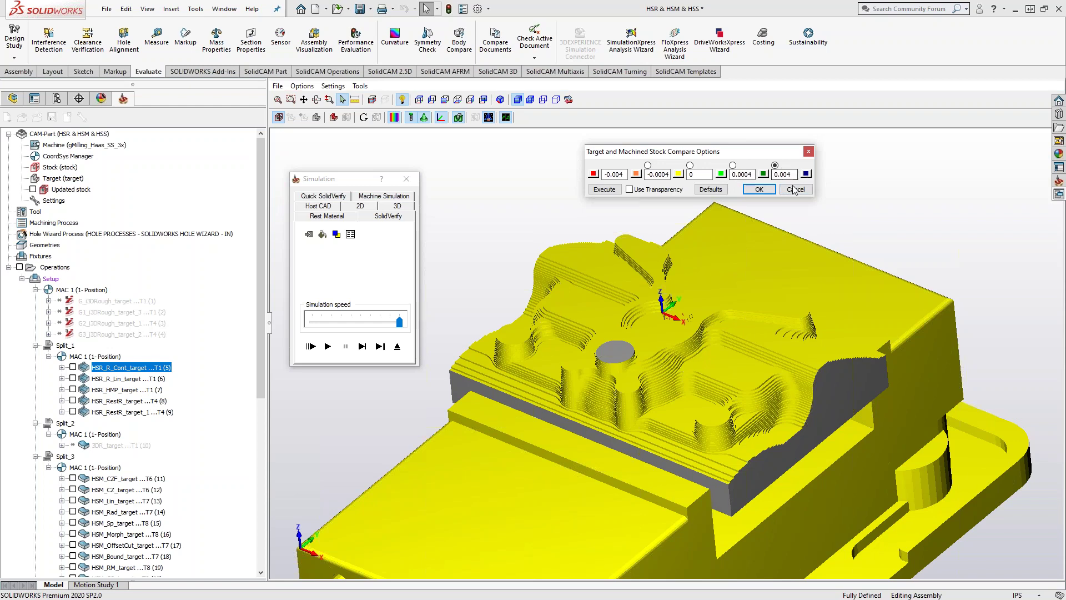
pyautogui.click(605, 189)
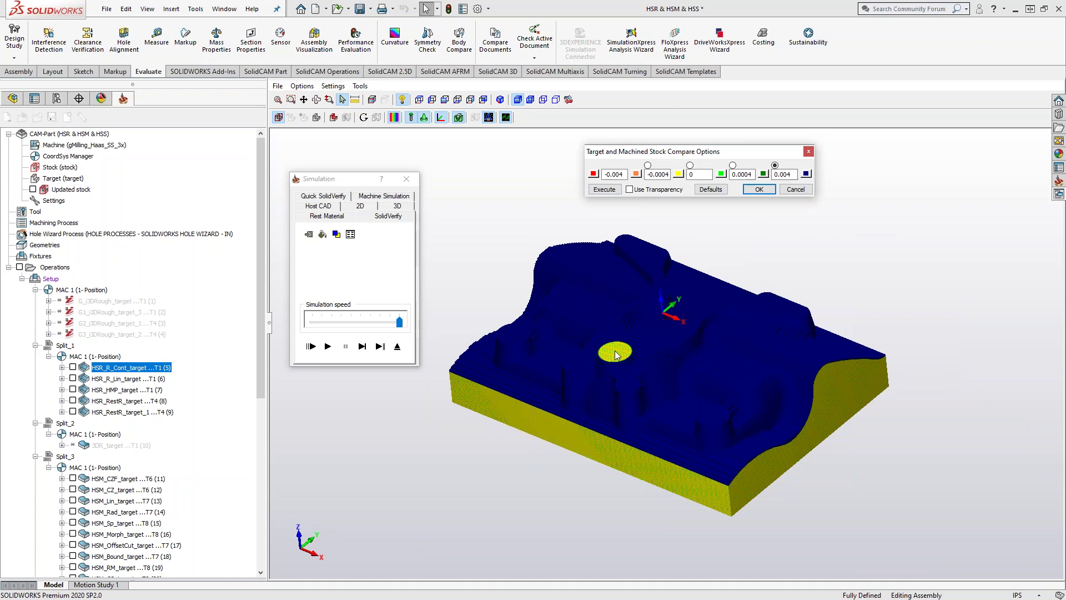
pyautogui.click(696, 172)
pyautogui.click(800, 191)
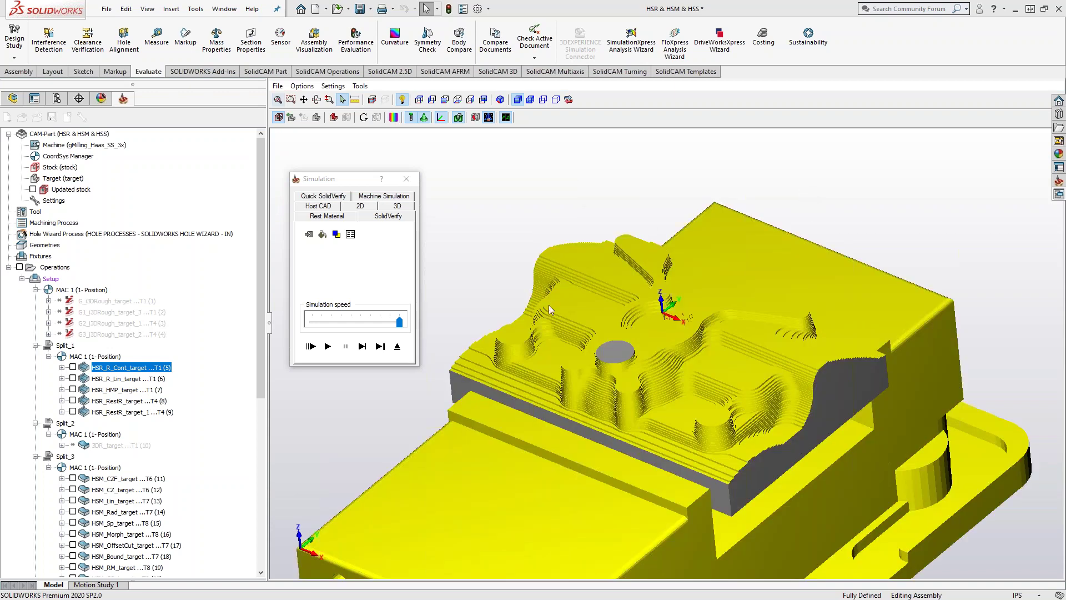
pyautogui.click(397, 345)
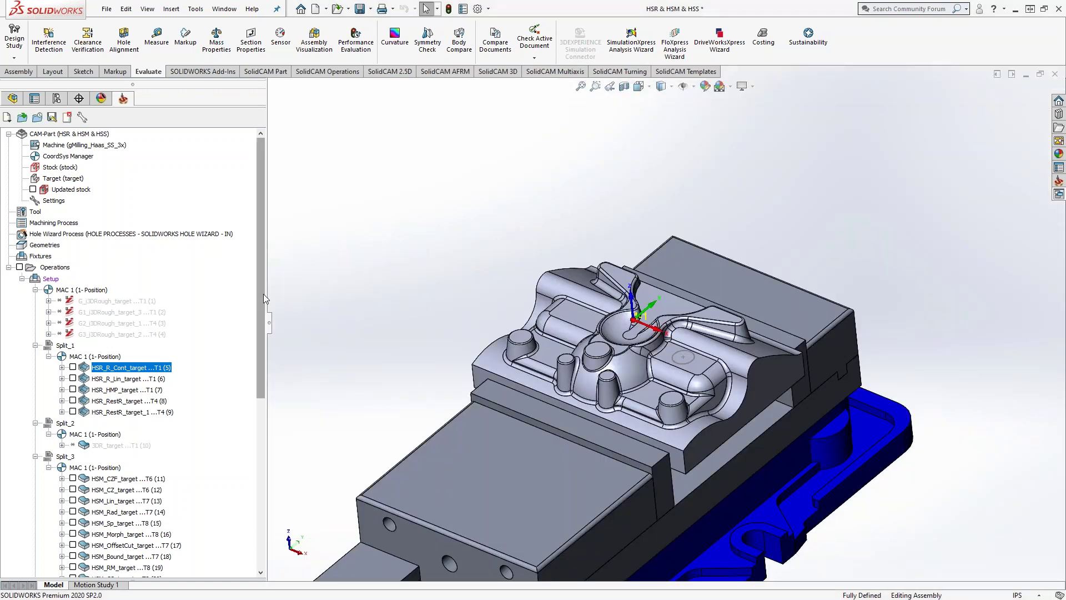
# Run the HSM_CZF_target operation in SolidVerify simulation.
pyautogui.moveTo(265, 298); pyautogui.dragTo(280, 505)
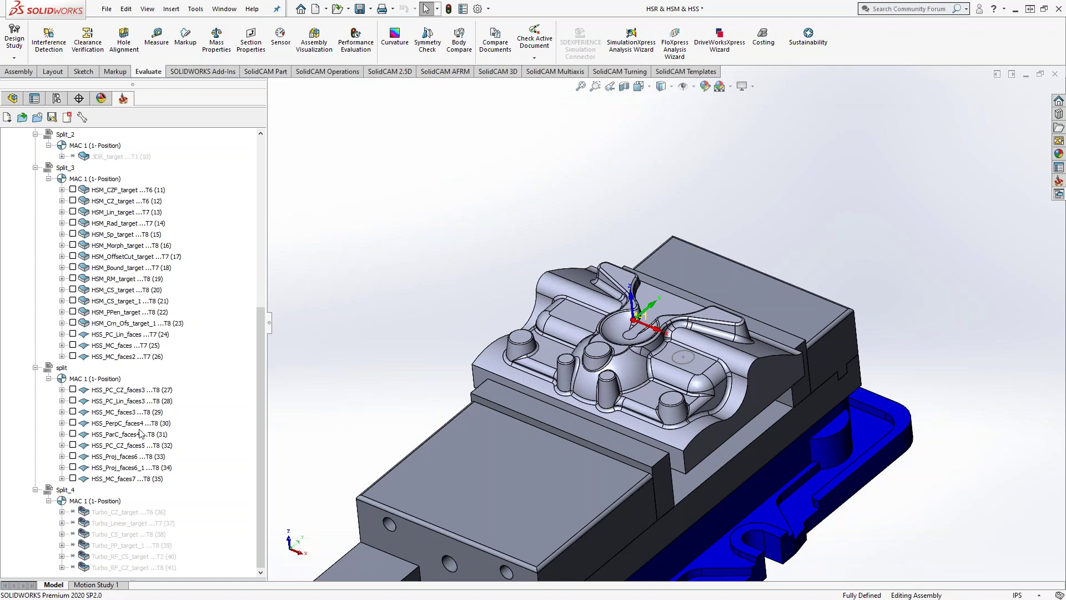
pyautogui.click(109, 191)
pyautogui.rightClick(109, 190)
pyautogui.click(189, 210)
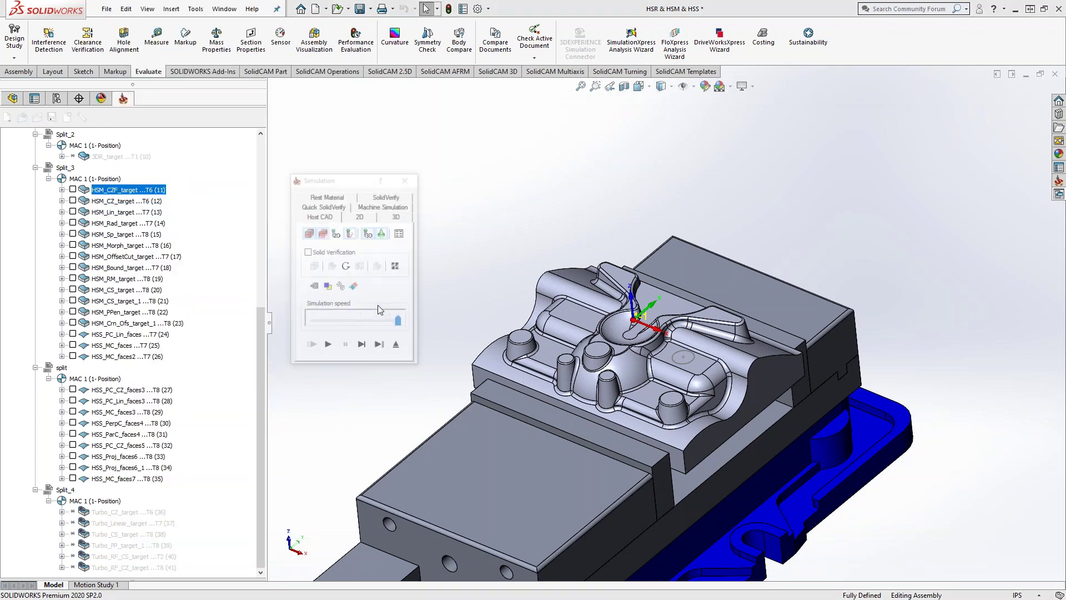
pyautogui.click(383, 196)
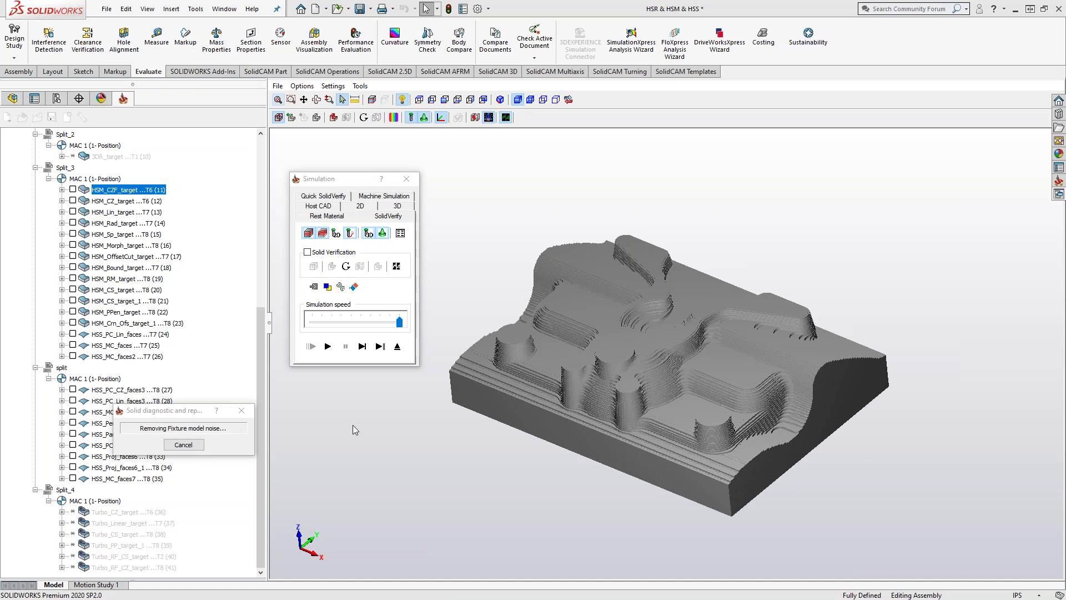
pyautogui.click(327, 346)
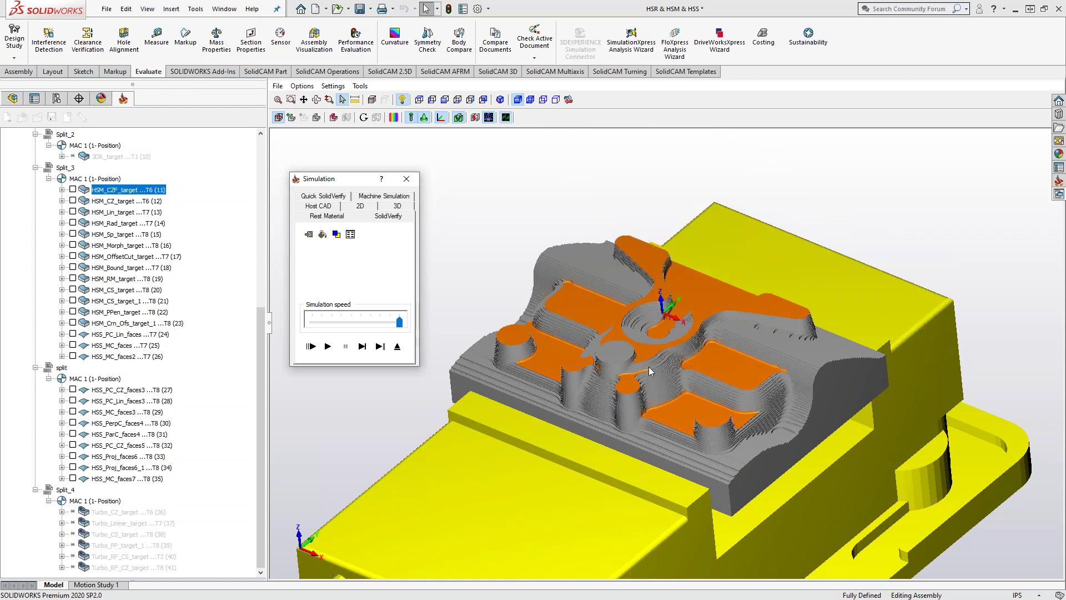
pyautogui.click(112, 193)
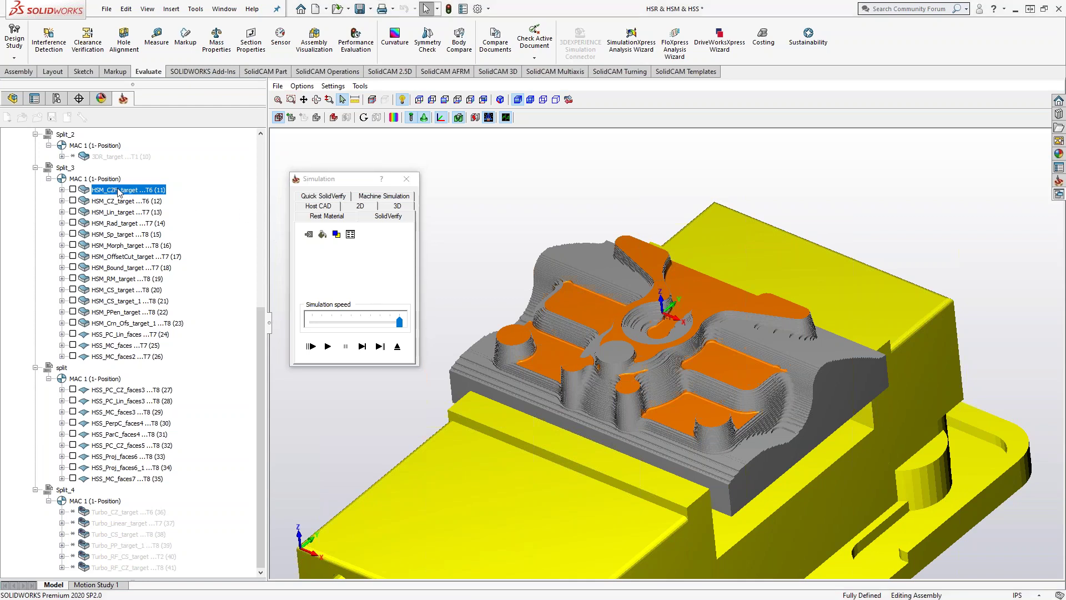
pyautogui.click(381, 348)
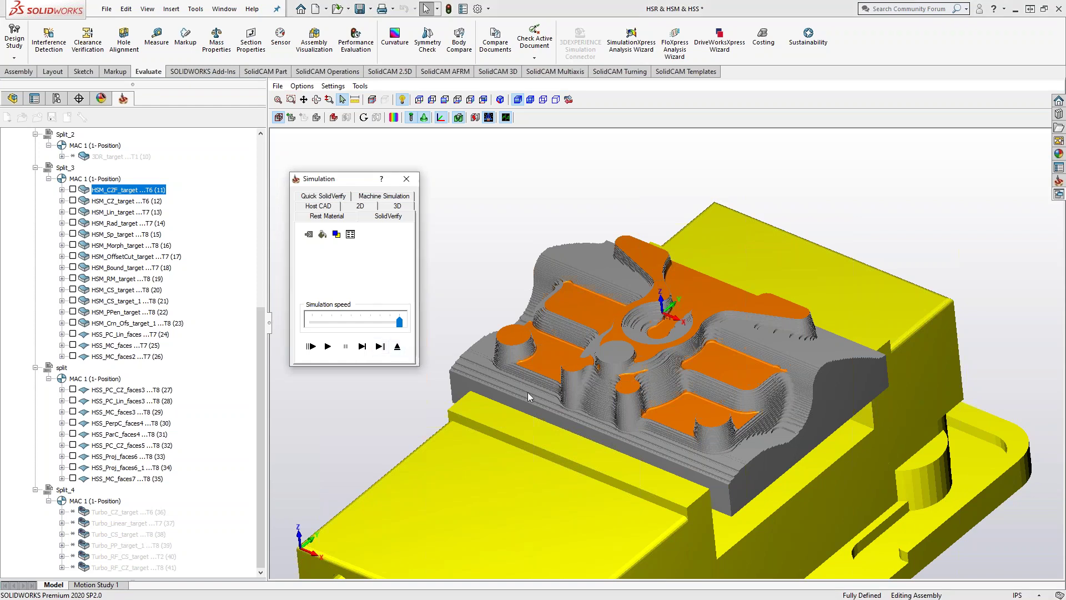
# Compare the machined stock with the target using the color-coded deviation ranges and cancel the comparison.
pyautogui.moveTo(692, 370); pyautogui.dragTo(583, 250, button='middle')
pyautogui.click(394, 118)
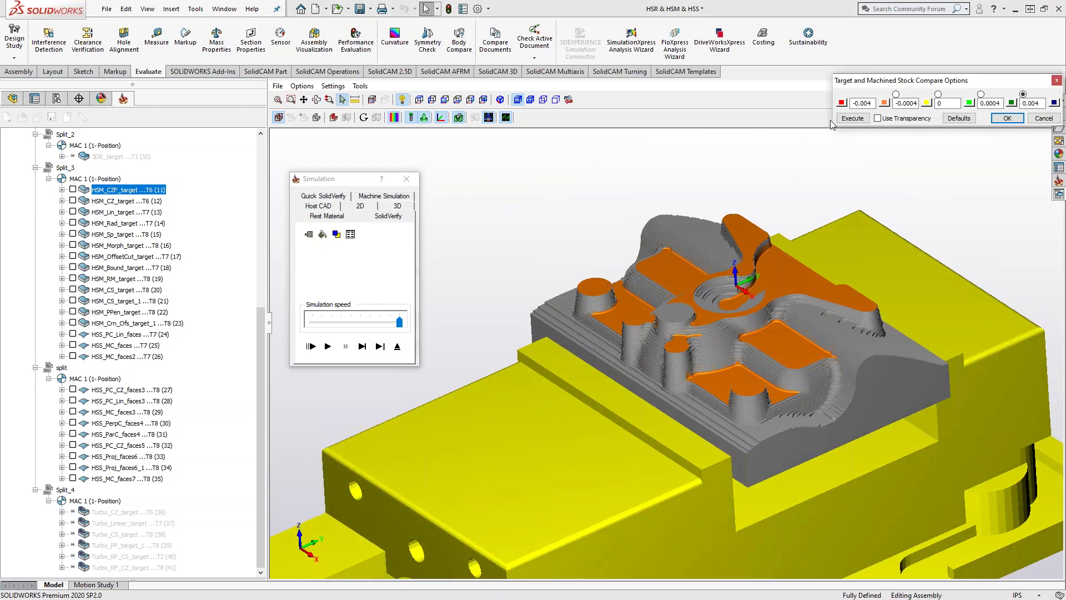
pyautogui.click(853, 118)
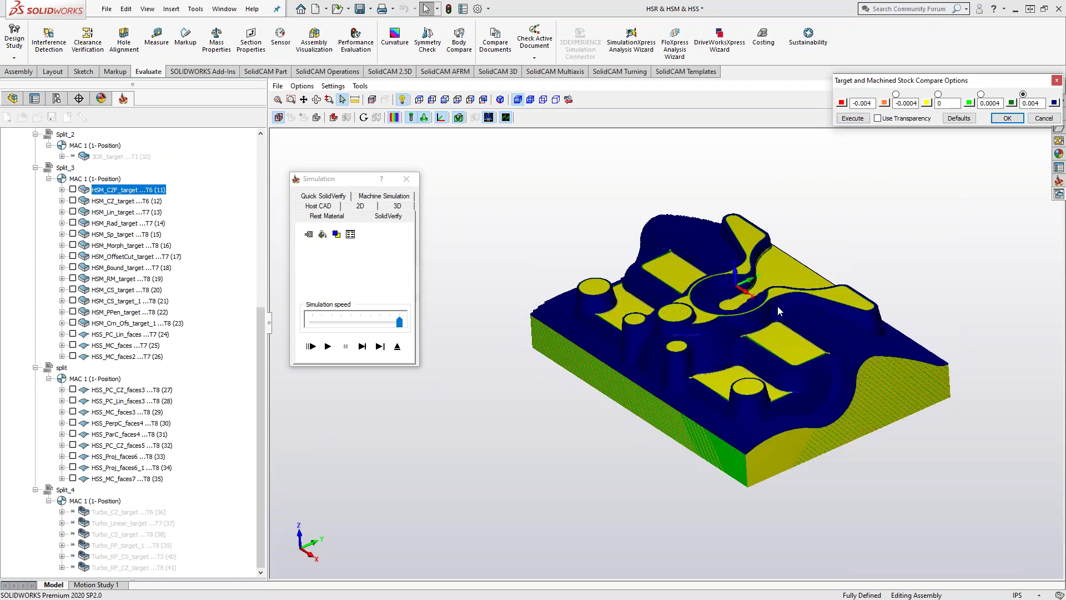
pyautogui.click(1043, 118)
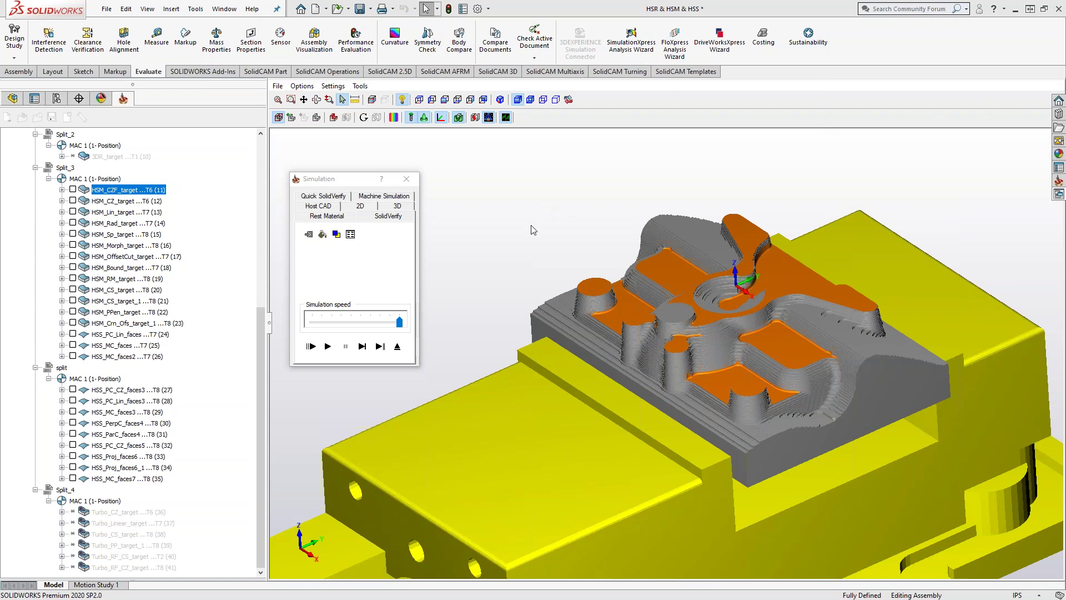
# Review the deviation range values in the target and machined stock compare options and cancel them.
pyautogui.click(394, 117)
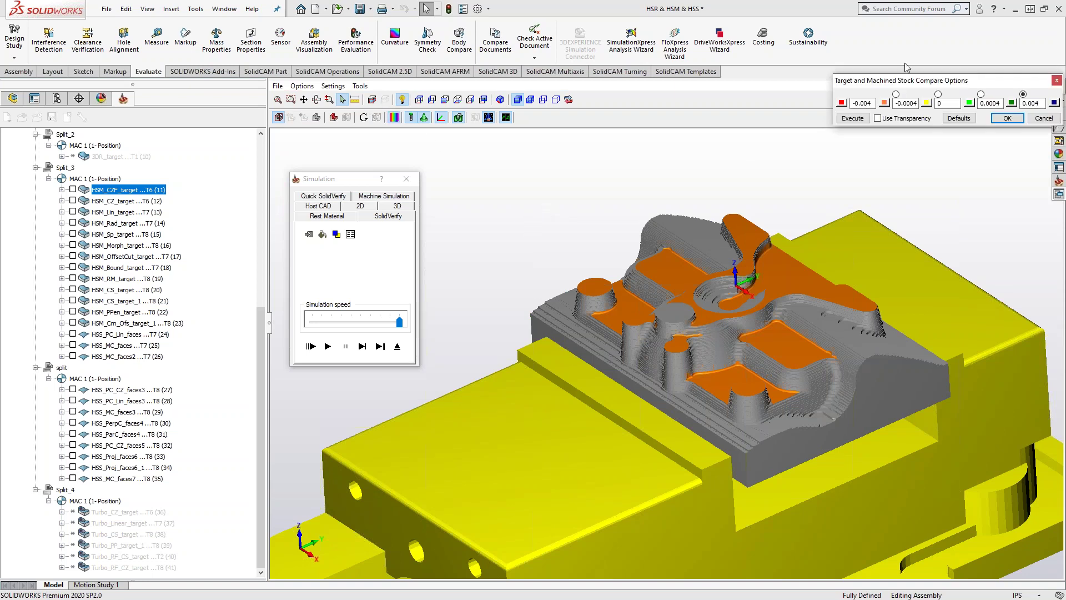
pyautogui.moveTo(922, 81); pyautogui.dragTo(564, 160)
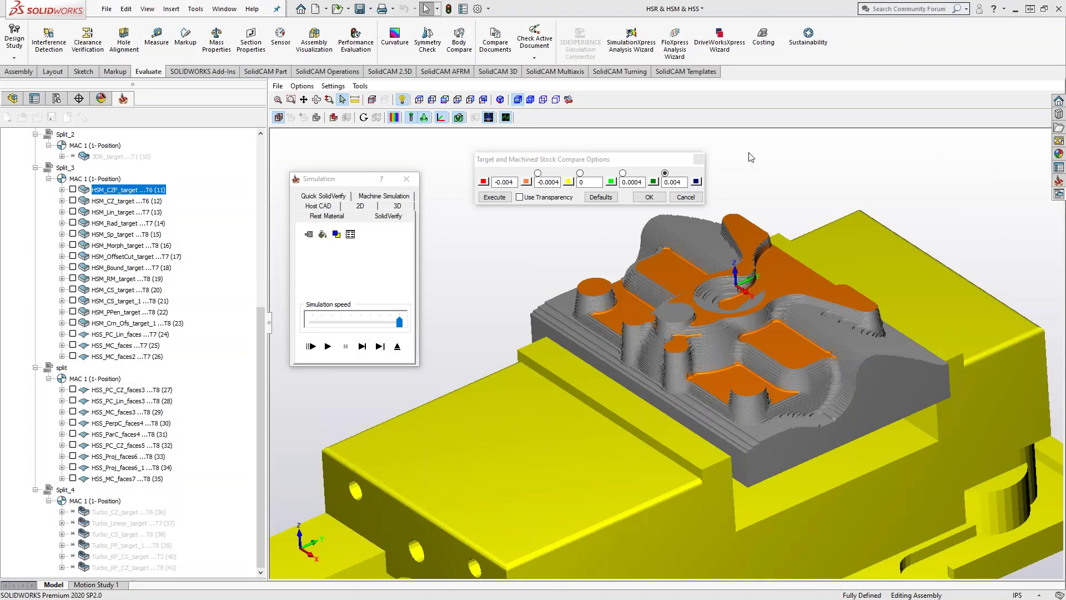
pyautogui.click(686, 198)
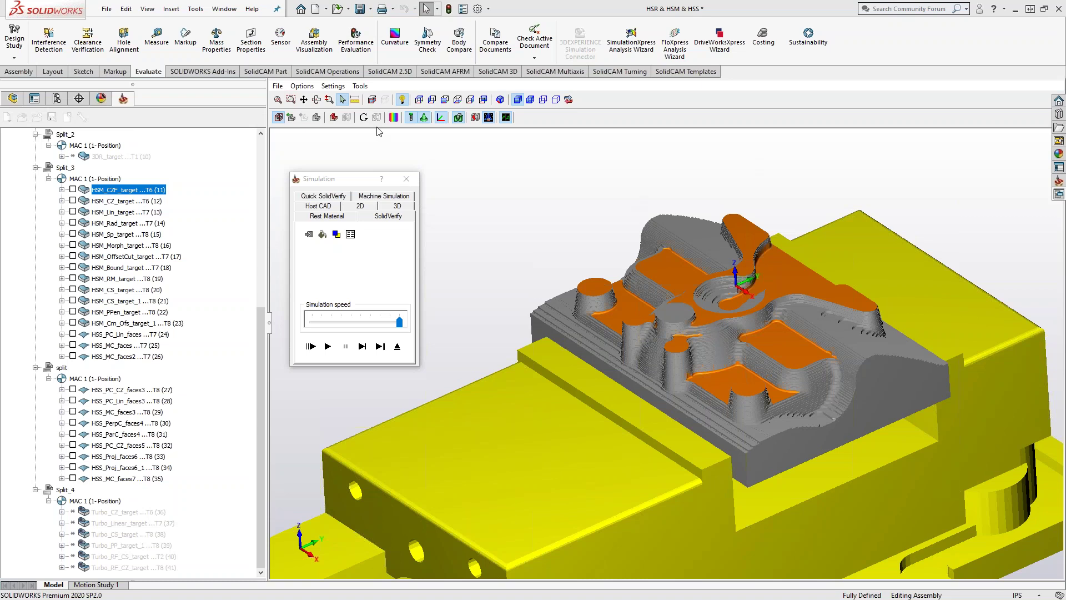
# Inspect the tool facet tolerance value in the SolidVerify accuracy settings and cancel without changing it.
pyautogui.click(334, 86)
pyautogui.click(341, 121)
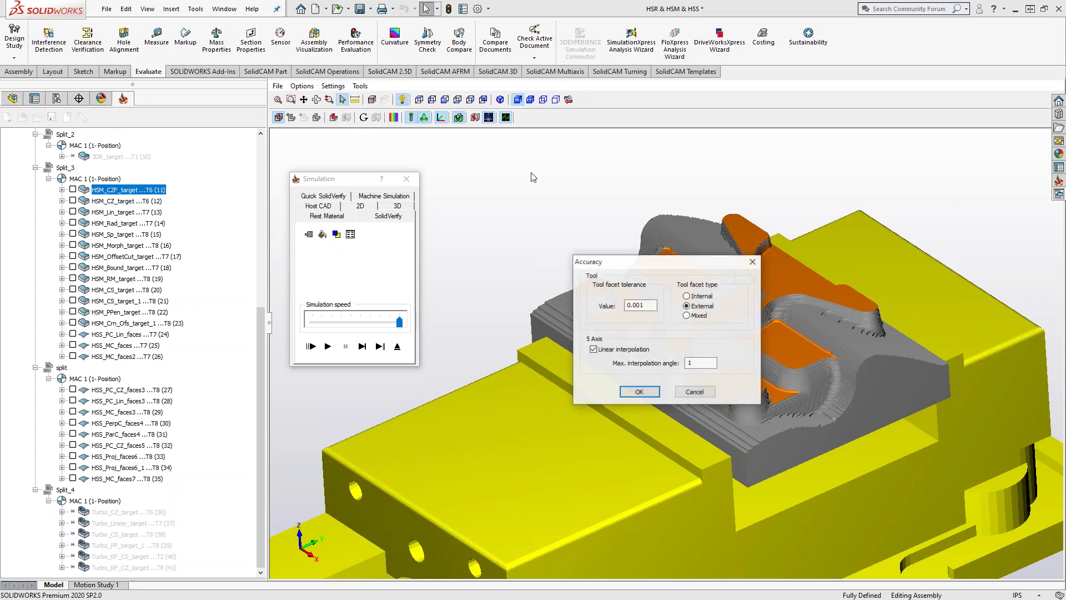
pyautogui.moveTo(648, 266); pyautogui.dragTo(491, 190)
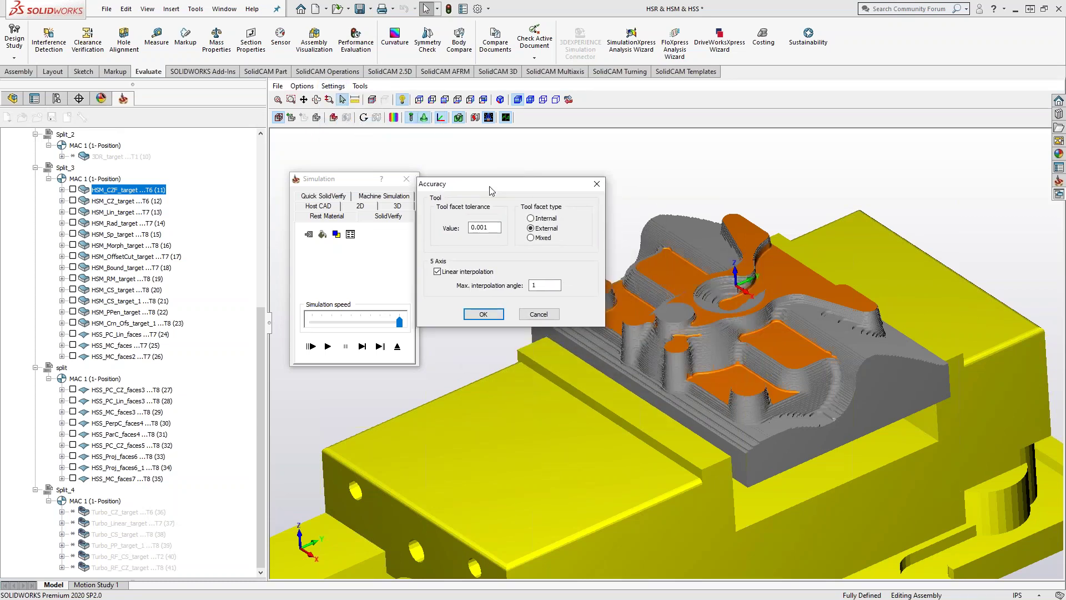
pyautogui.click(493, 227)
pyautogui.moveTo(493, 228); pyautogui.dragTo(467, 234)
pyautogui.click(538, 314)
# Reopen the target and machined stock compare options, examine the pocket edges on the stock up close, and cancel the options.
pyautogui.click(393, 118)
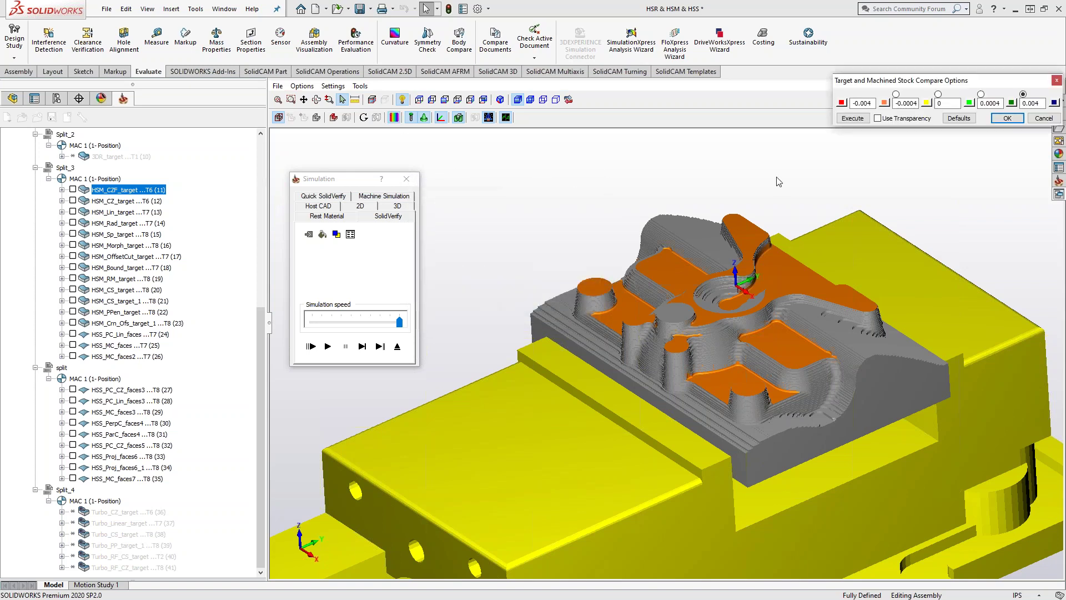
pyautogui.moveTo(982, 71); pyautogui.dragTo(676, 156)
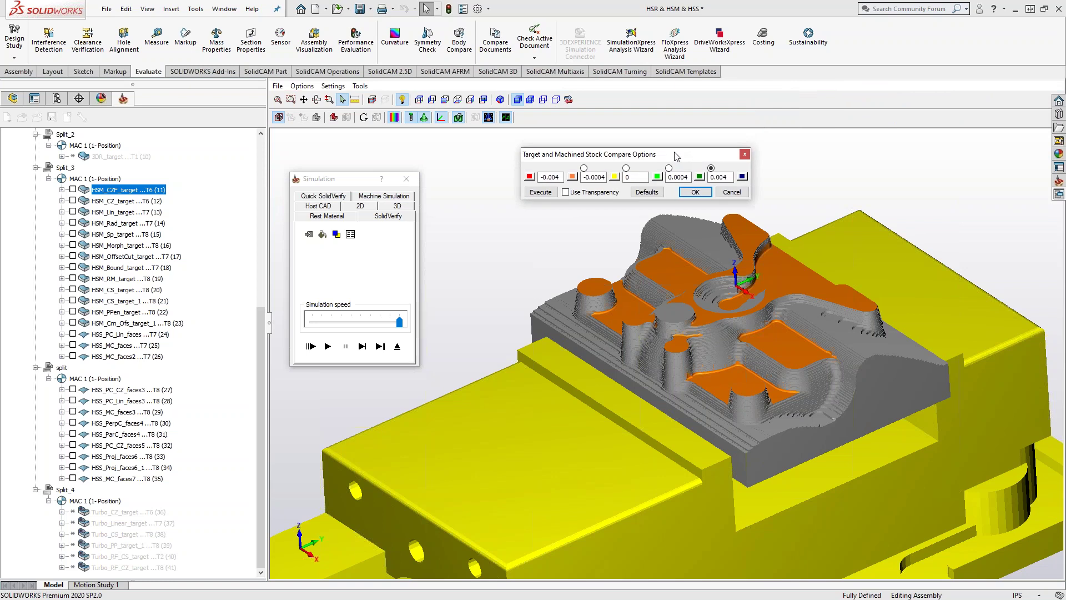
pyautogui.click(779, 135)
pyautogui.scroll(8, 744, 327)
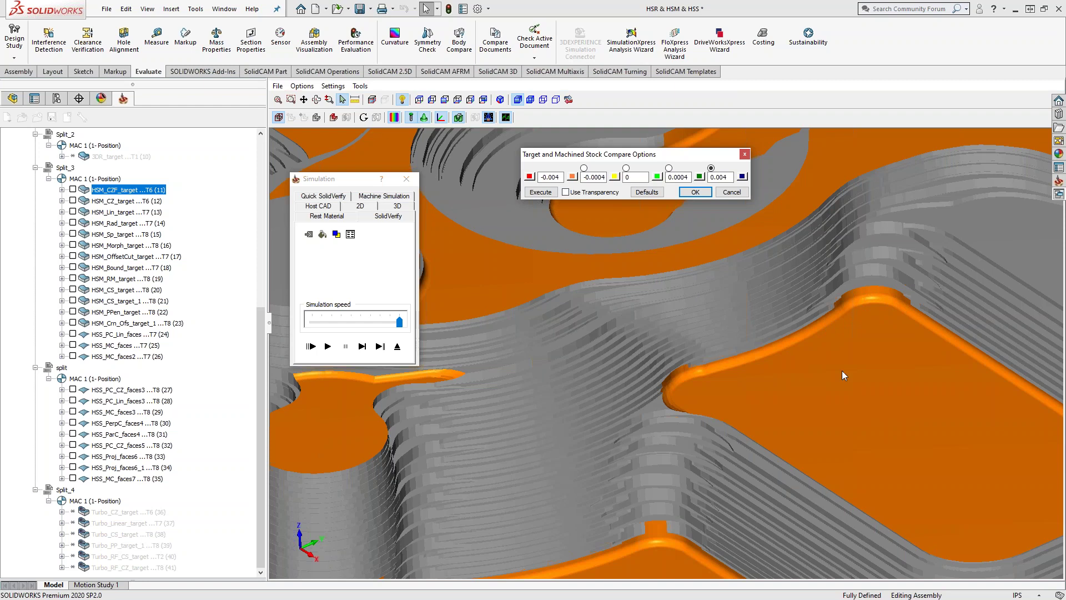
pyautogui.scroll(2, 859, 291)
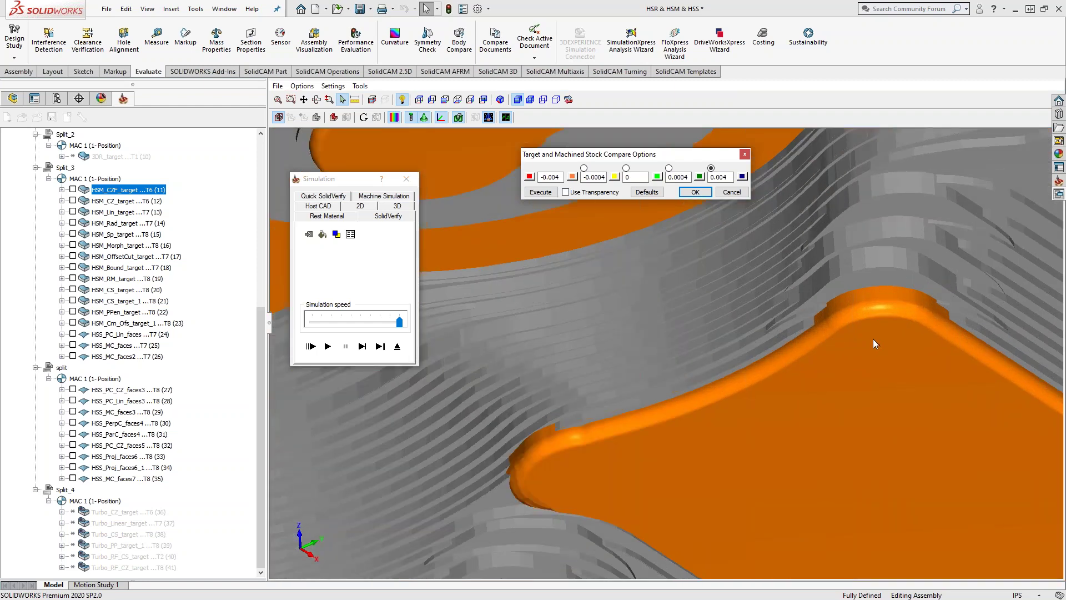
pyautogui.scroll(-8, 873, 338)
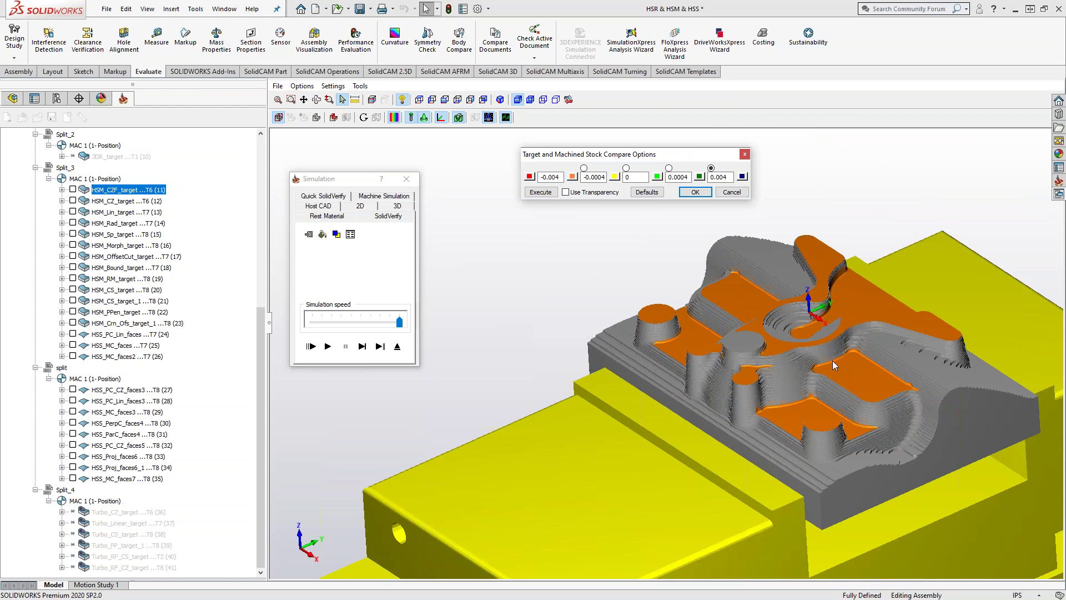
pyautogui.click(732, 192)
# Review the tool facet tolerance and facet type in the accuracy settings once more and cancel.
pyautogui.click(333, 86)
pyautogui.click(361, 123)
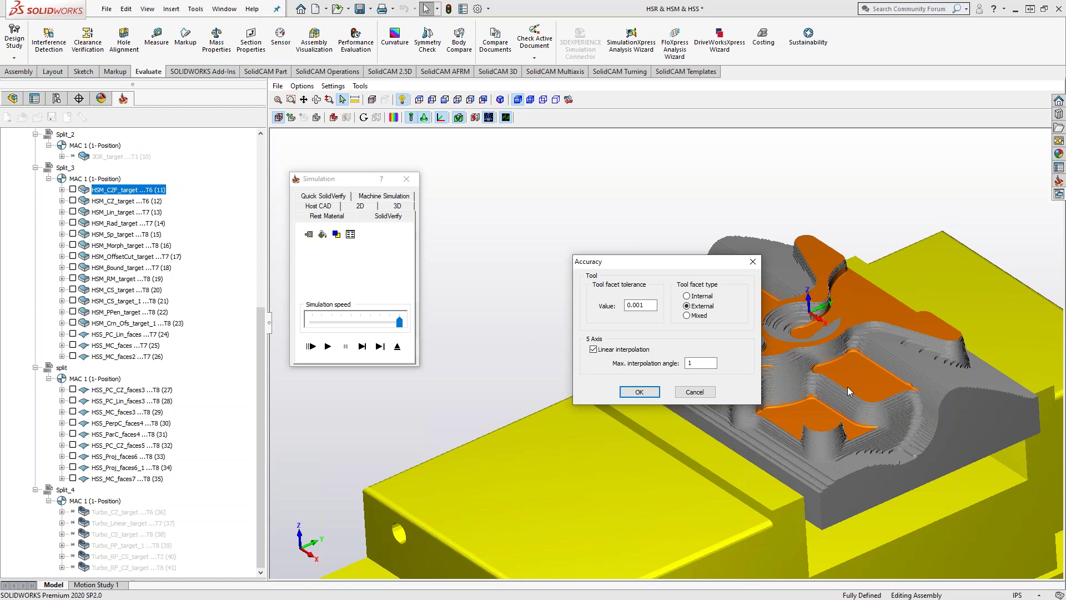
pyautogui.click(694, 392)
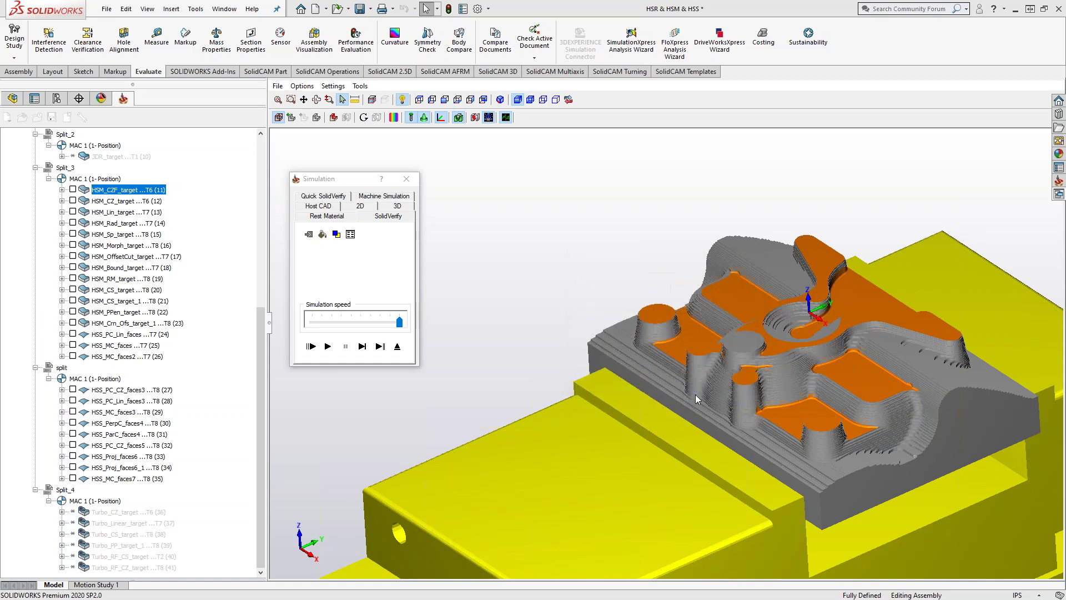
# Examine the facets on the walls around the pocket corner up close and check them against the accuracy settings, leaving those unchanged.
pyautogui.scroll(10, 850, 352)
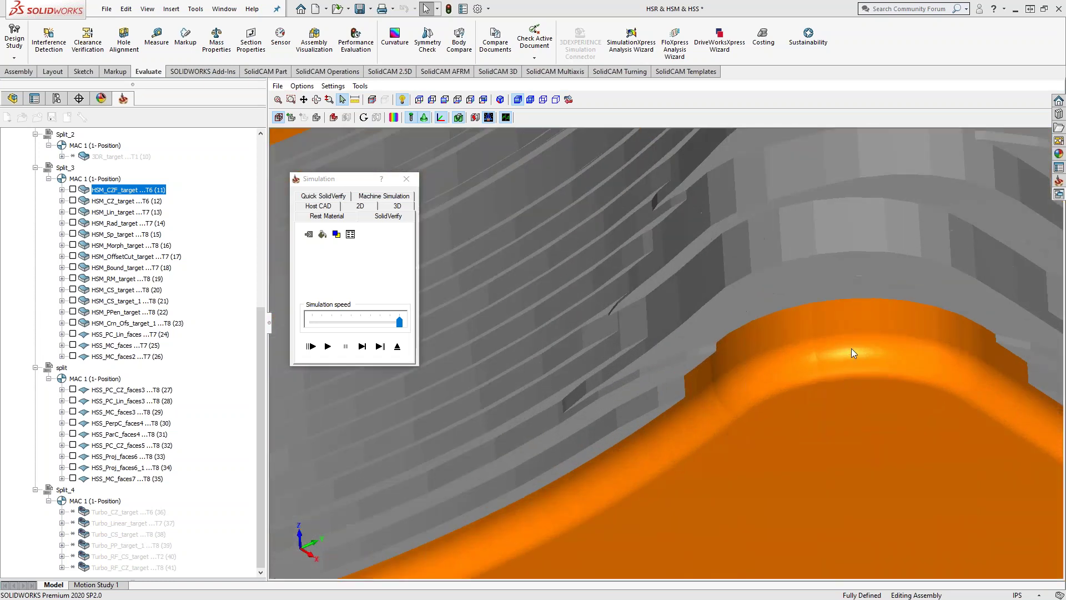
pyautogui.scroll(3, 849, 349)
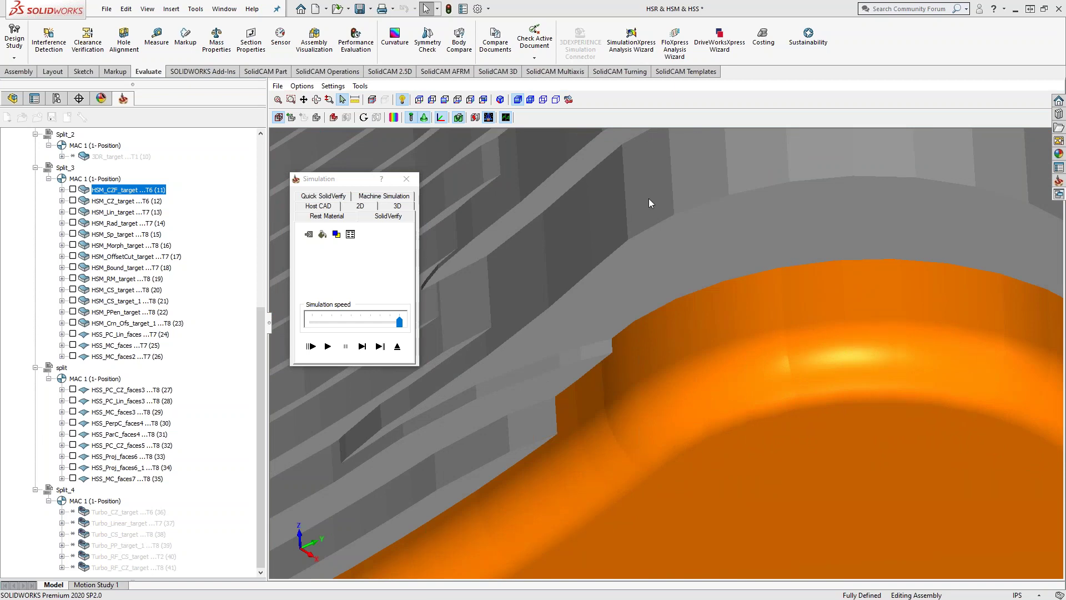
pyautogui.keyDown('ctrl'); pyautogui.moveTo(768, 252); pyautogui.dragTo(778, 356, button='middle'); pyautogui.keyUp('ctrl')
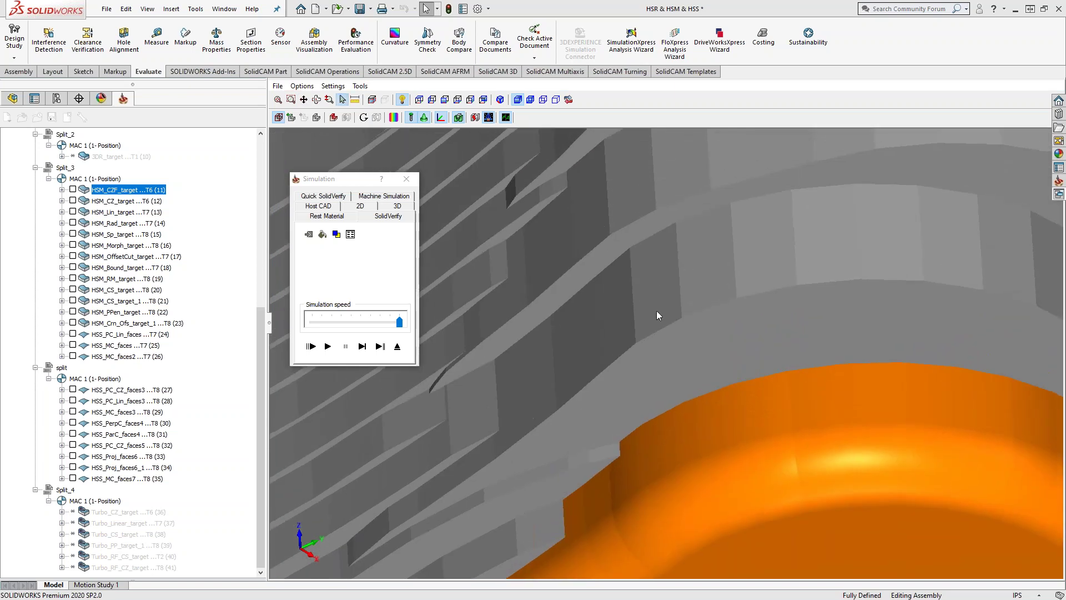
pyautogui.click(333, 86)
pyautogui.click(350, 123)
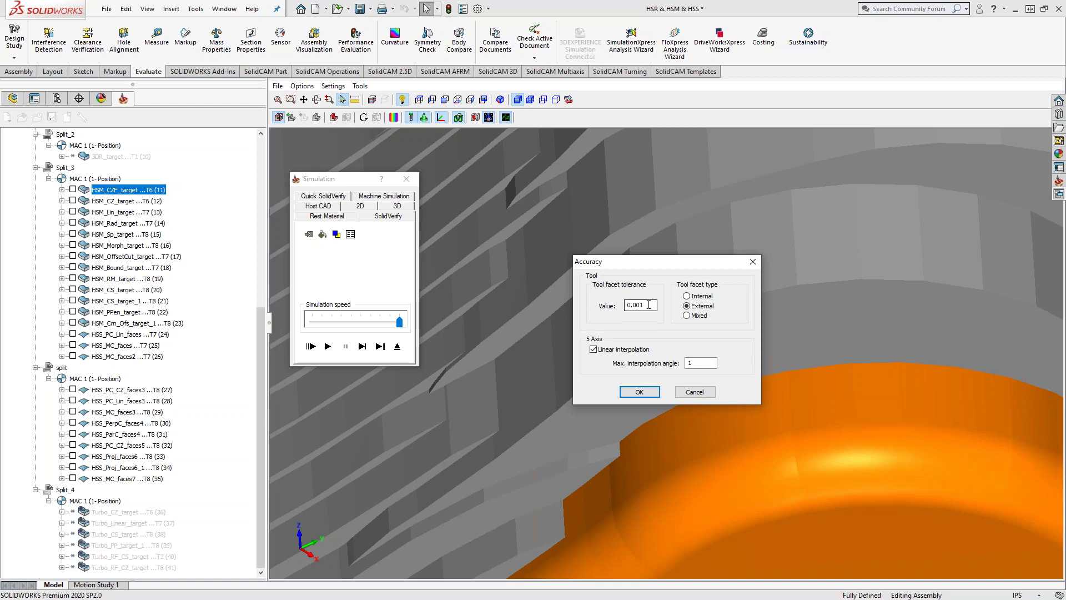
pyautogui.click(695, 392)
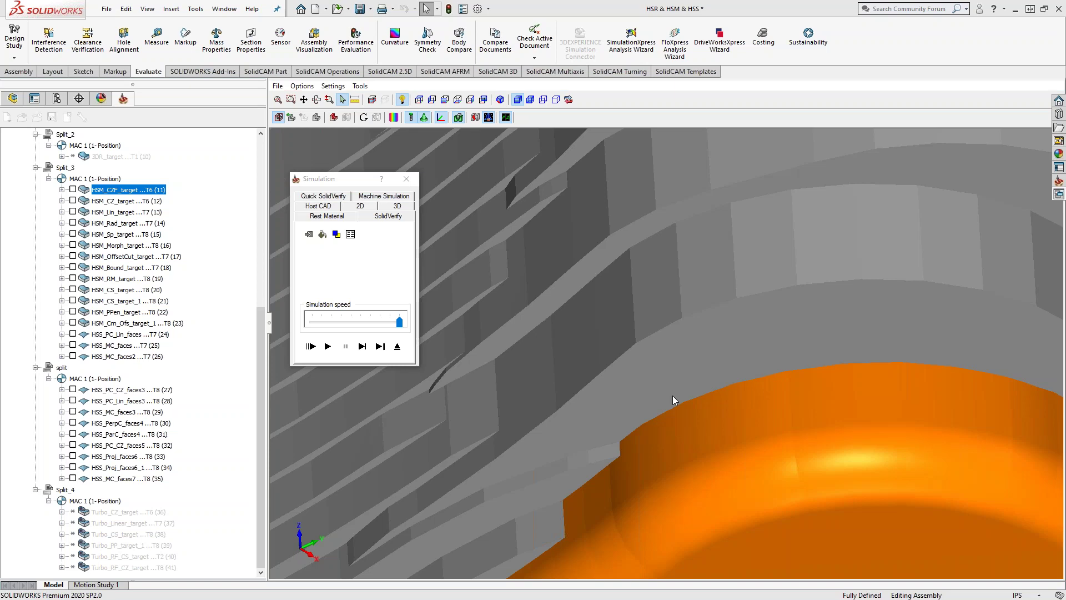
pyautogui.scroll(-12, 672, 396)
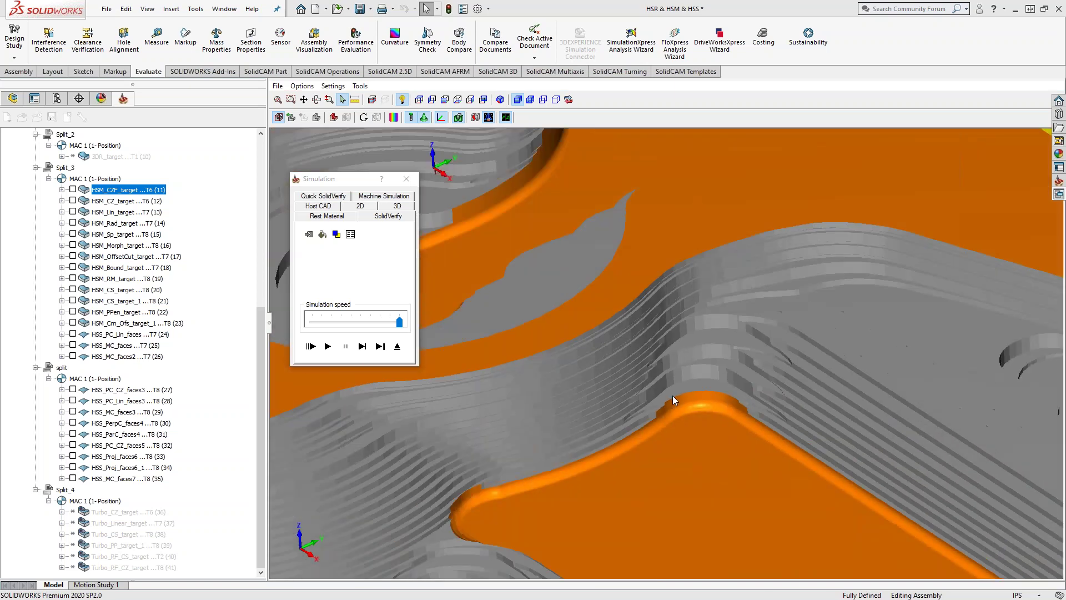
pyautogui.scroll(5, 610, 450)
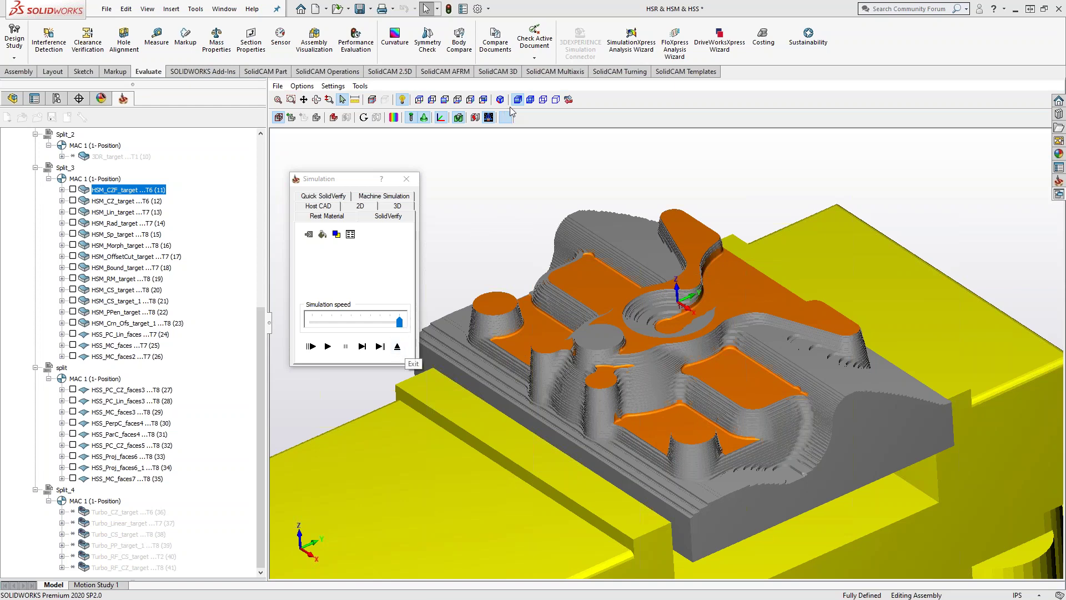
# Step the simulation to show the tool, toggle the tool and holder display off and on, and exit the simulation.
pyautogui.click(362, 346)
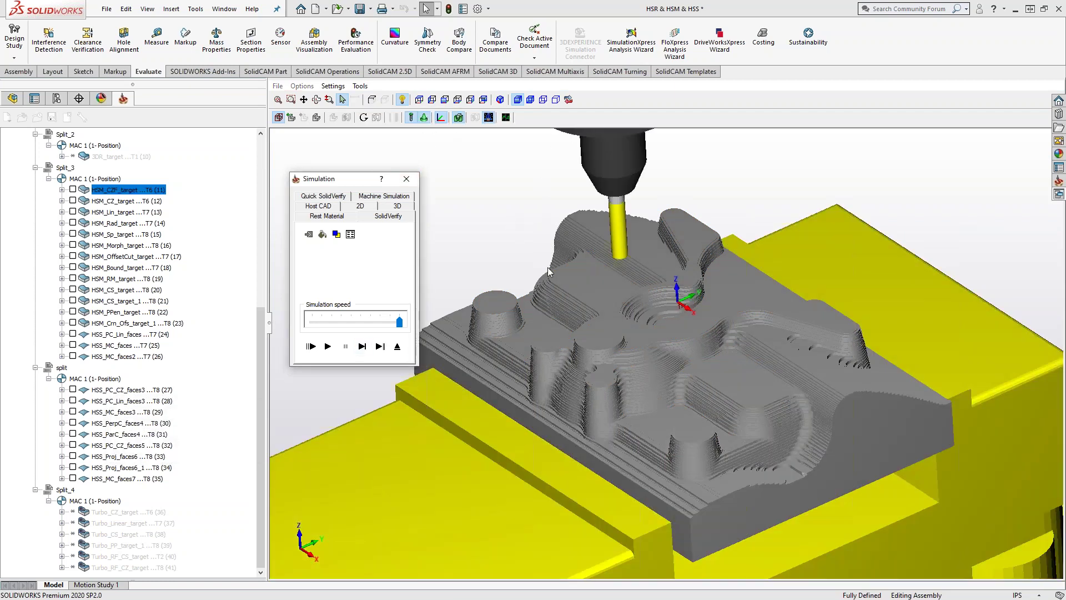
pyautogui.scroll(-2, 606, 279)
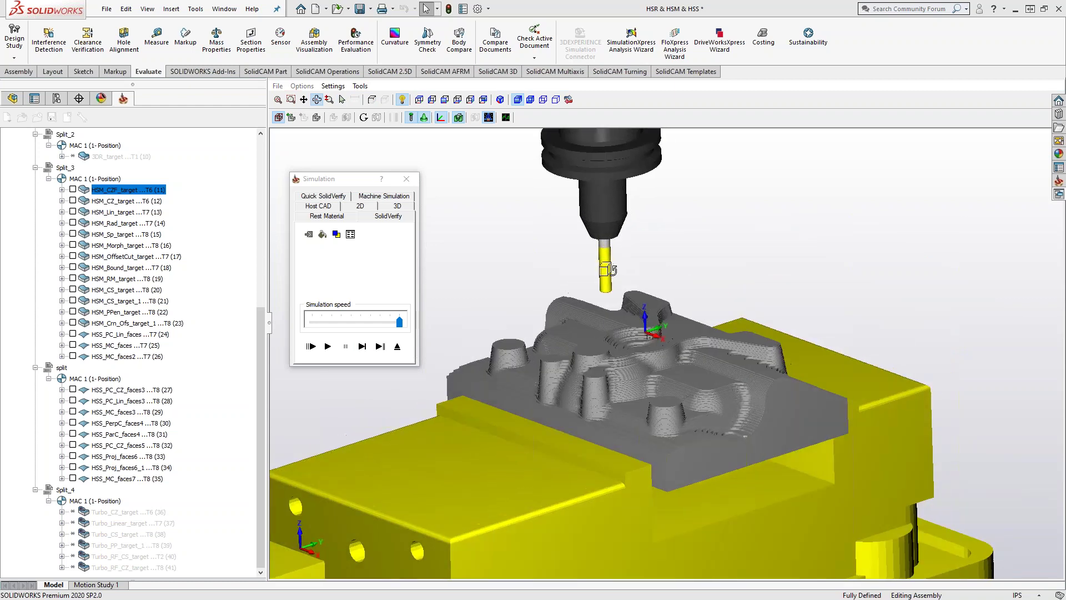
pyautogui.click(412, 118)
pyautogui.click(411, 118)
pyautogui.click(425, 118)
pyautogui.click(425, 118)
pyautogui.click(397, 346)
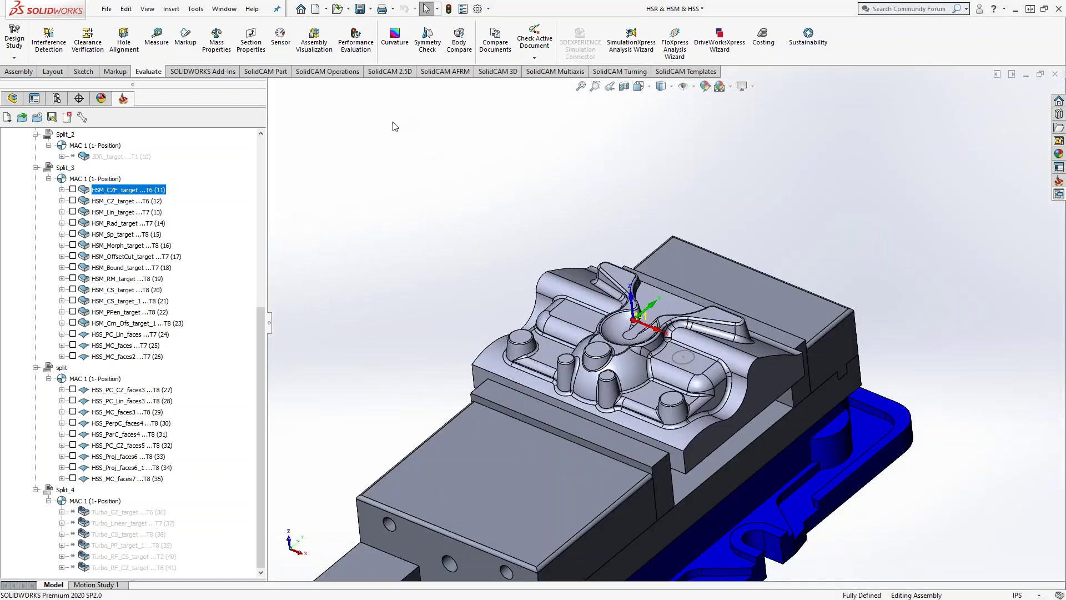
# Open the CAM-Part MILL TURN - (JW) - DEMO - MP from the Mill-Turn folder.
pyautogui.click(195, 9)
pyautogui.moveTo(236, 65)
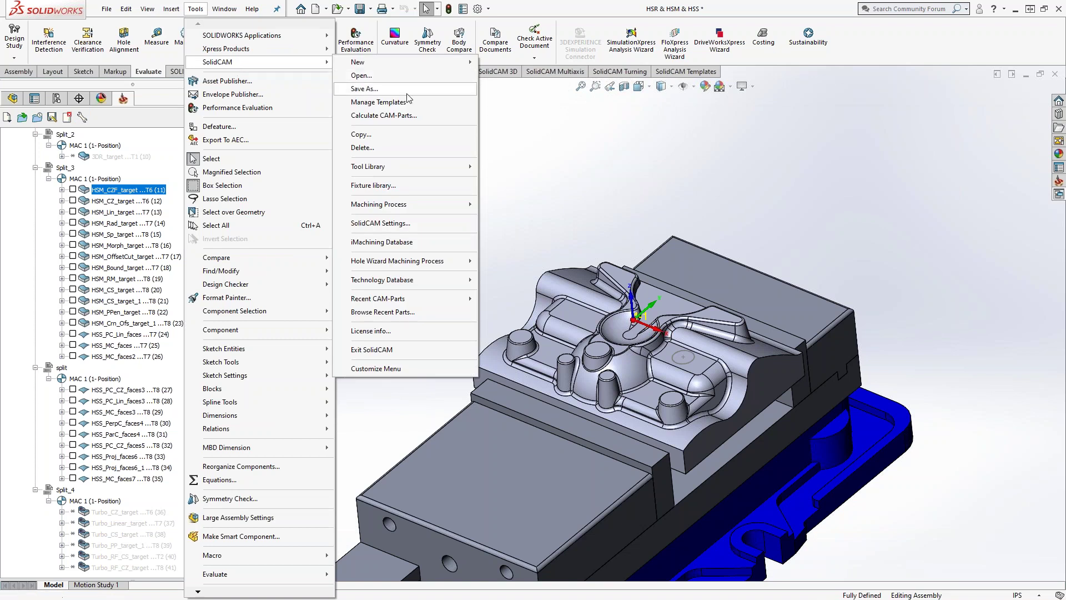
pyautogui.click(361, 76)
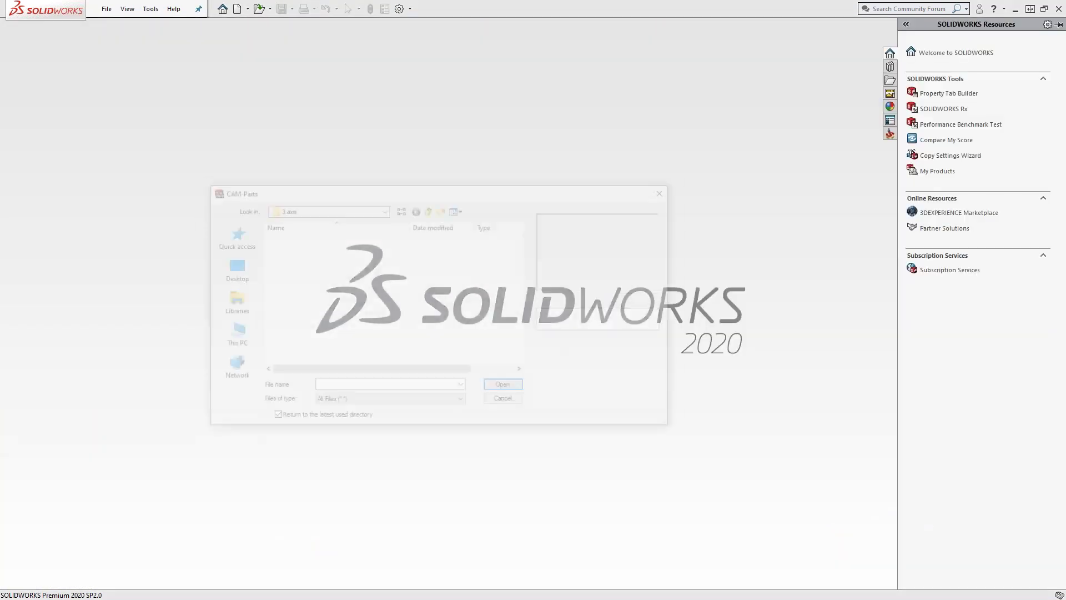
pyautogui.click(383, 210)
pyautogui.click(334, 407)
pyautogui.doubleClick(321, 302)
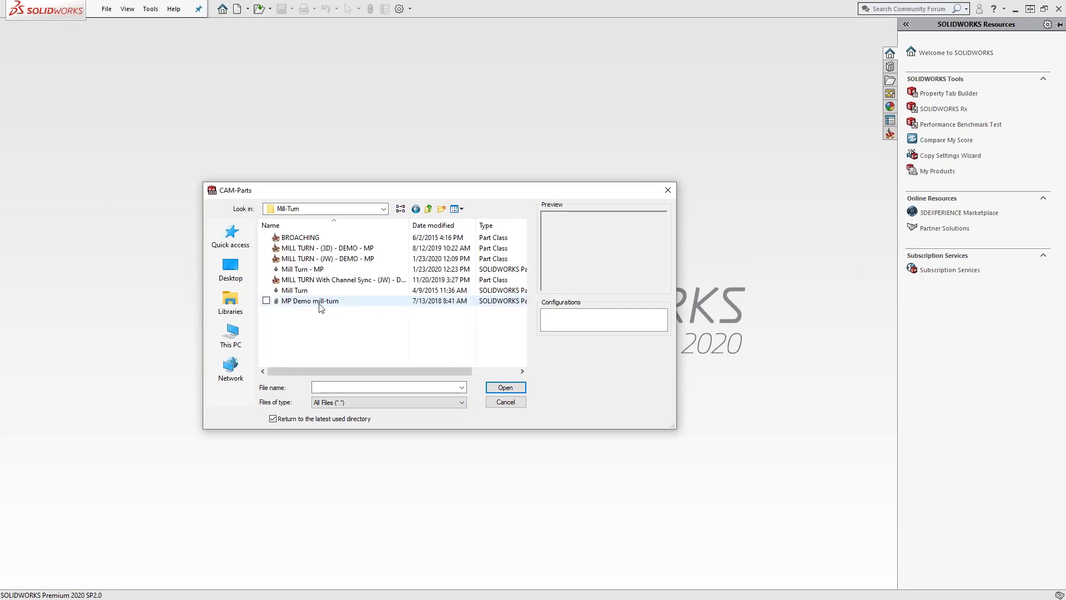
pyautogui.click(332, 258)
pyautogui.click(512, 389)
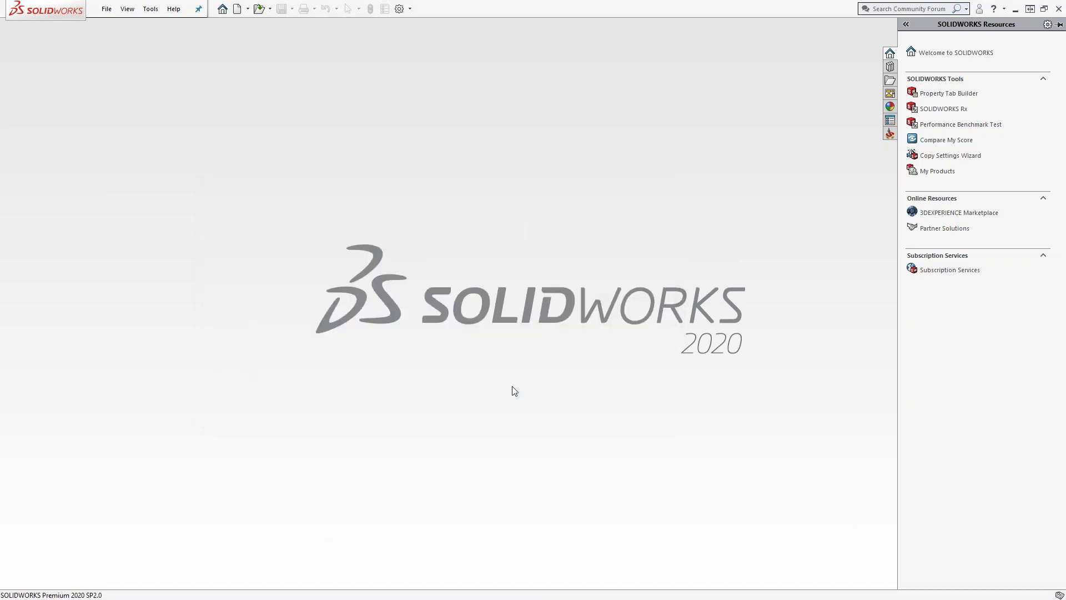
# Finish opening the MILL TURN CAM-Part, and synchronize and calculate the Face Front and Turn Outside operations together.
pyautogui.click(390, 295)
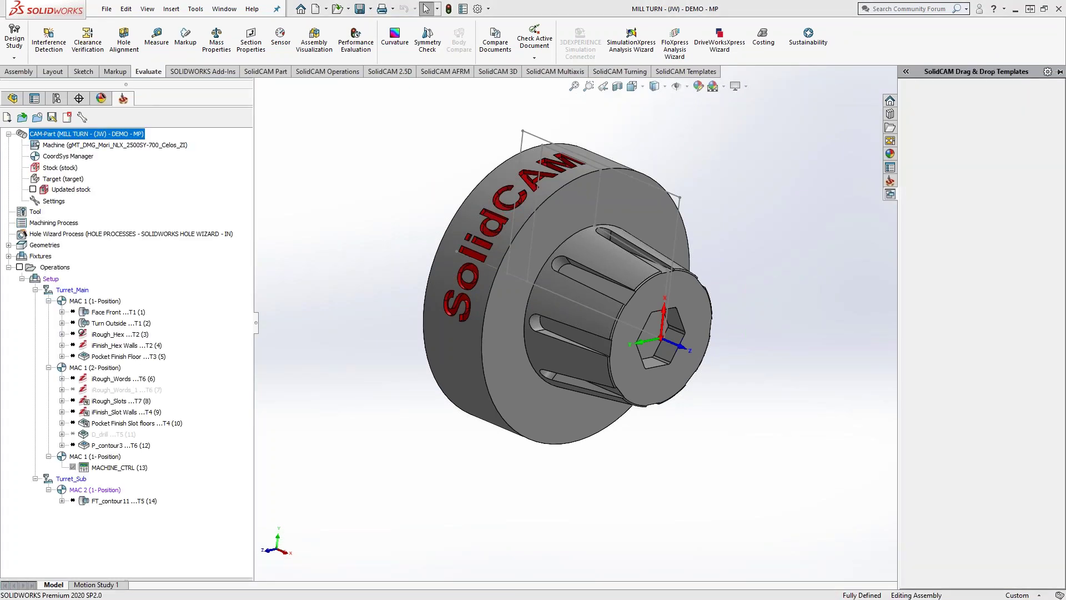
pyautogui.click(111, 312)
pyautogui.keyDown('shift'); pyautogui.click(107, 323); pyautogui.keyUp('shift')
pyautogui.rightClick(105, 324)
pyautogui.moveTo(155, 299)
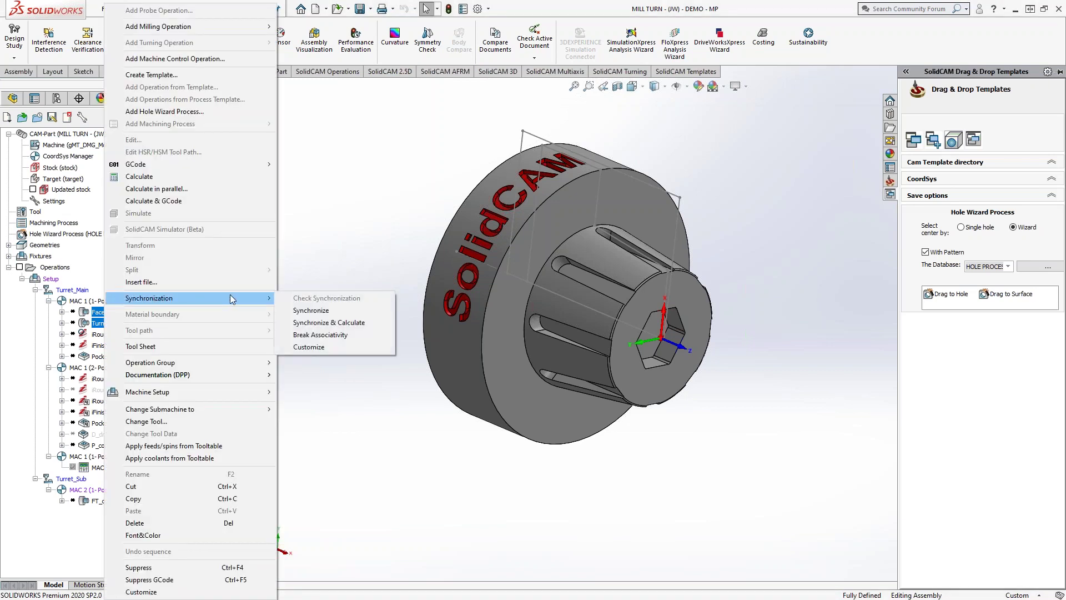
pyautogui.click(325, 315)
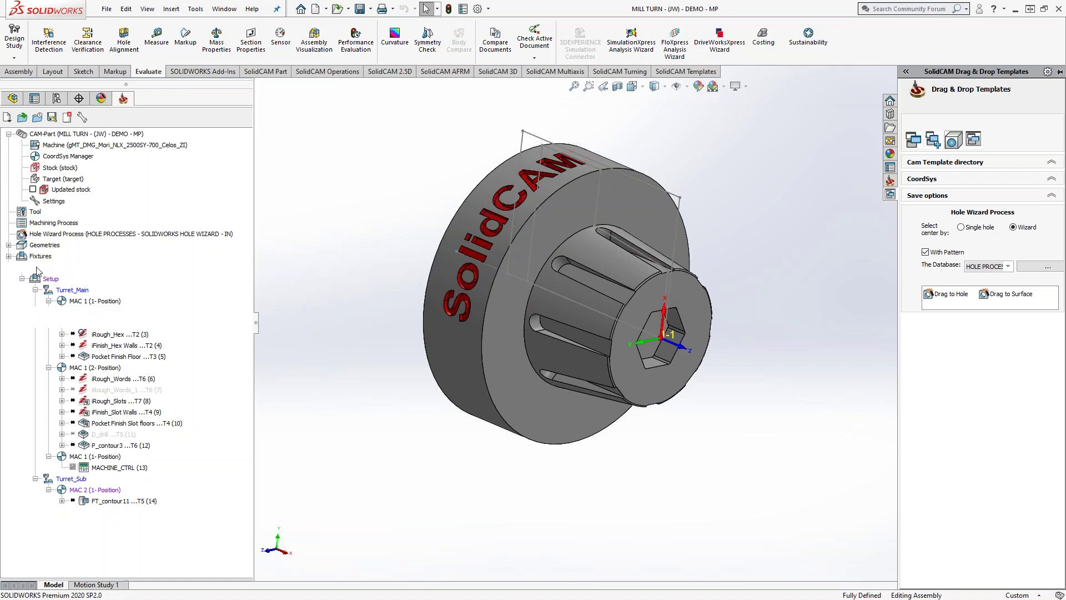
# Simulate the Turn Outside operation and play it in the Turning simulation mode.
pyautogui.rightClick(119, 323)
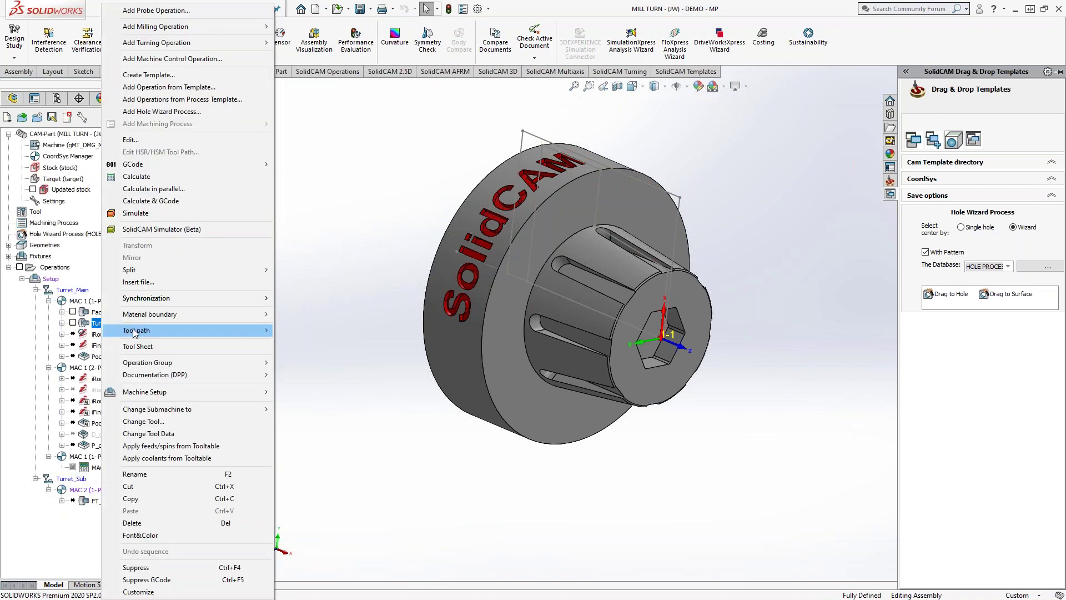
pyautogui.click(142, 216)
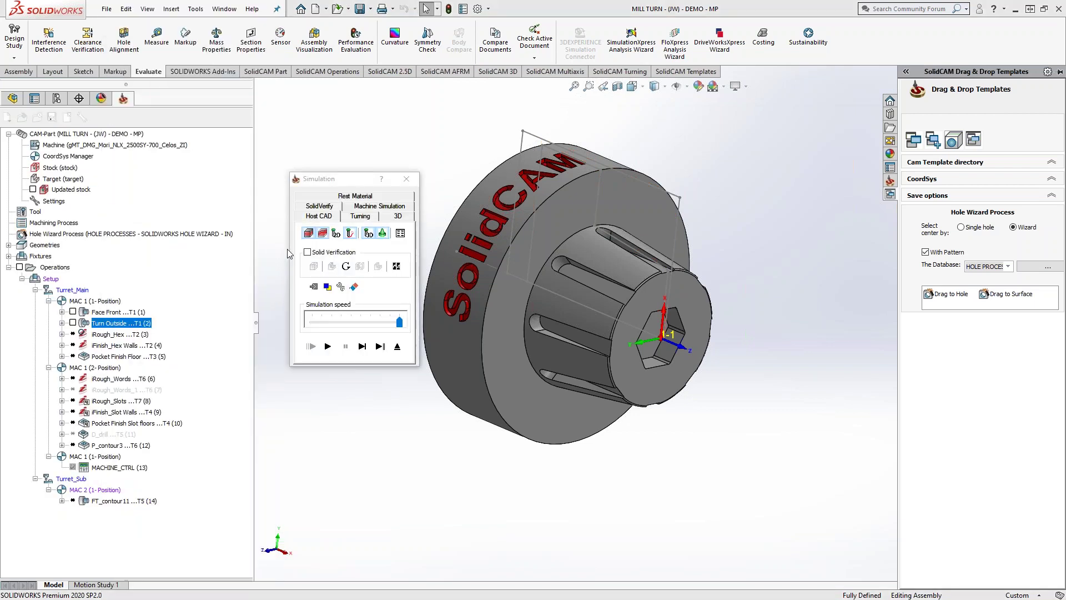
pyautogui.moveTo(349, 182); pyautogui.dragTo(302, 216)
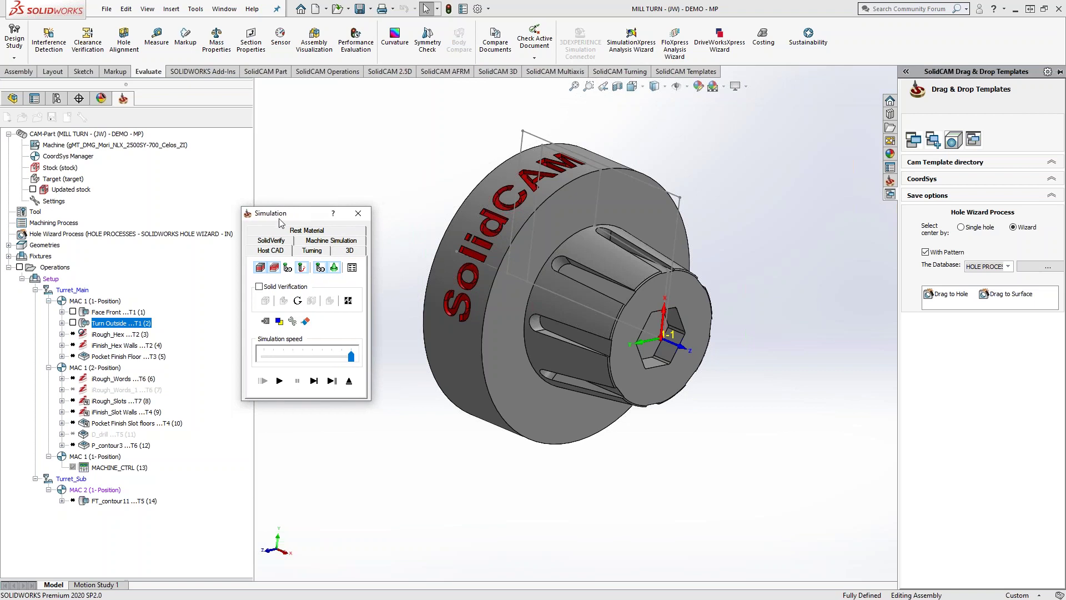
pyautogui.click(311, 251)
pyautogui.moveTo(434, 324); pyautogui.dragTo(608, 335, button='middle')
pyautogui.scroll(-3, 529, 323)
pyautogui.click(279, 380)
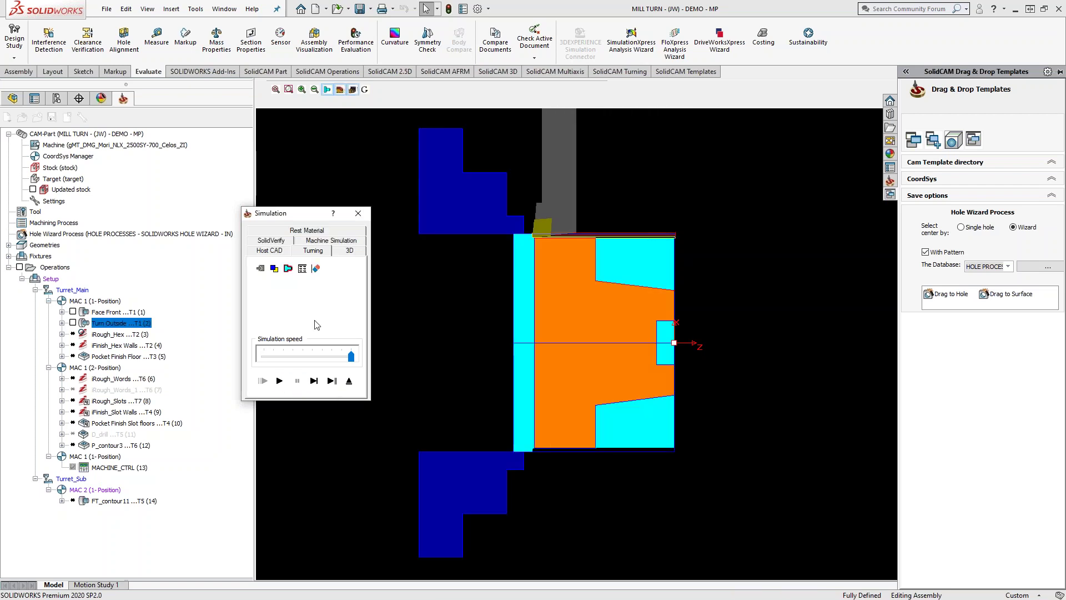
# Play Turn Outside in SolidVerify with the stock shown as a 2D section, after comparing standard views and orienting it sideways.
pyautogui.click(272, 240)
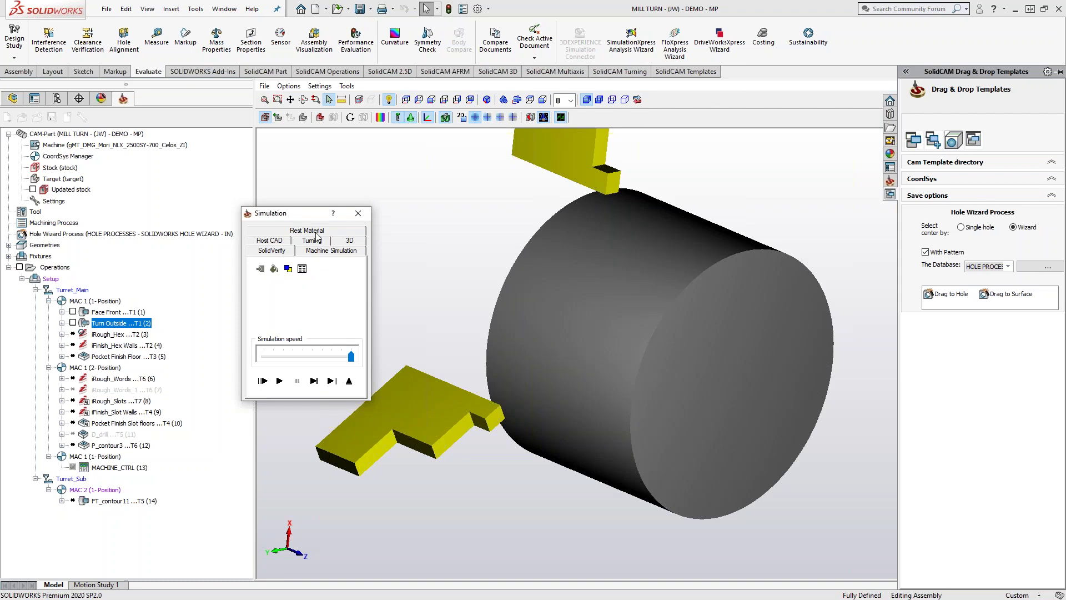
pyautogui.click(463, 119)
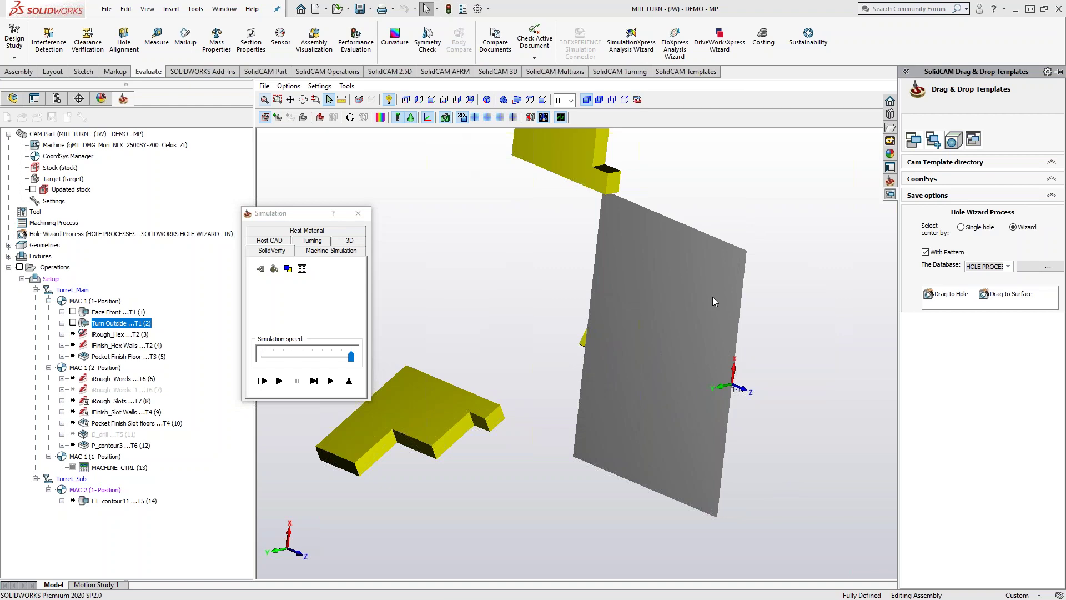
pyautogui.click(407, 100)
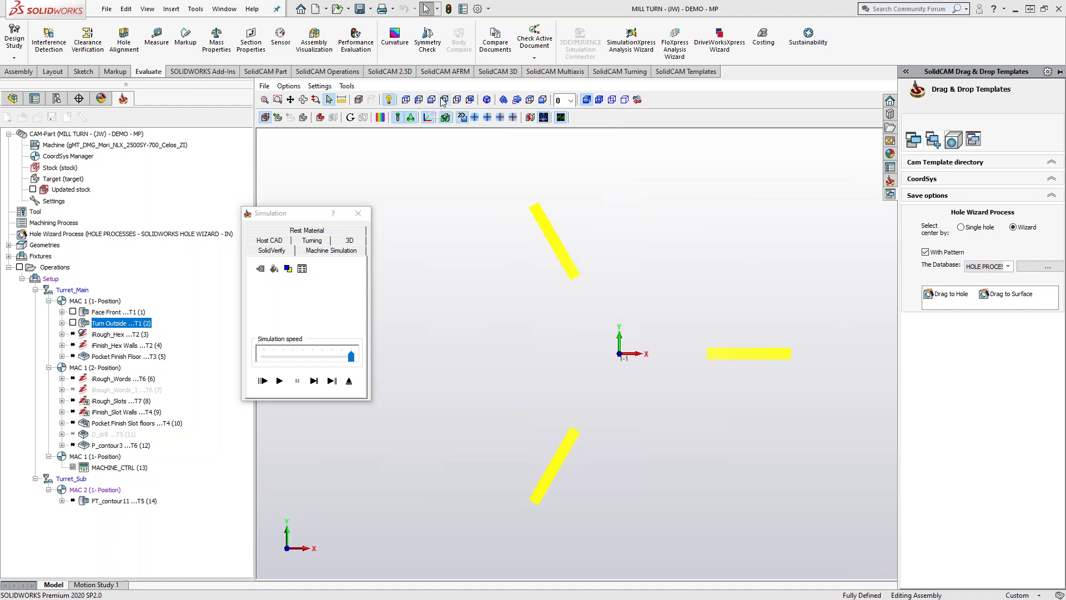
pyautogui.click(430, 101)
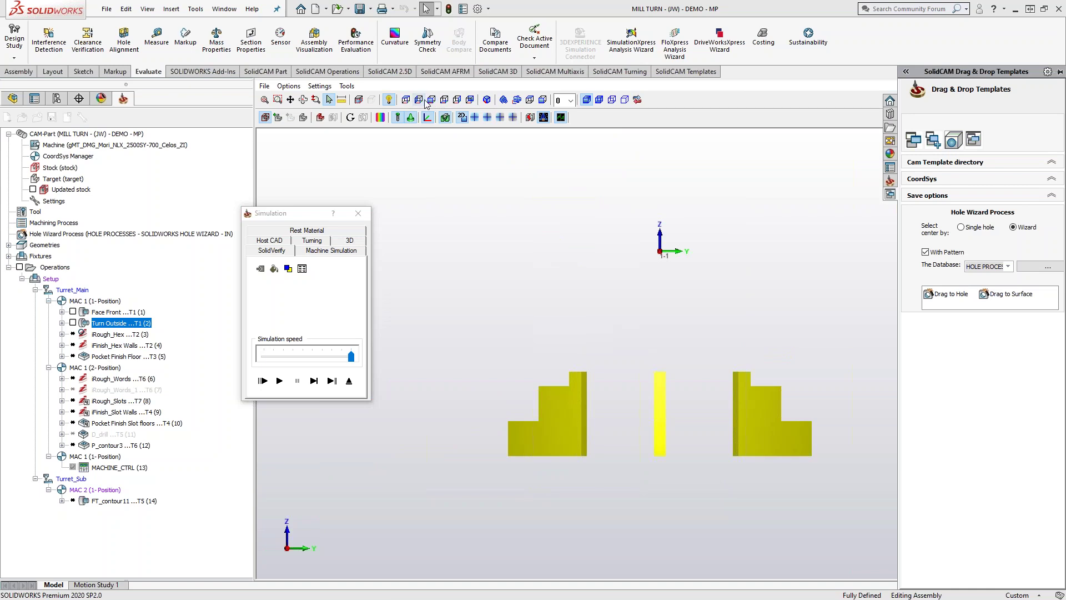
pyautogui.click(420, 100)
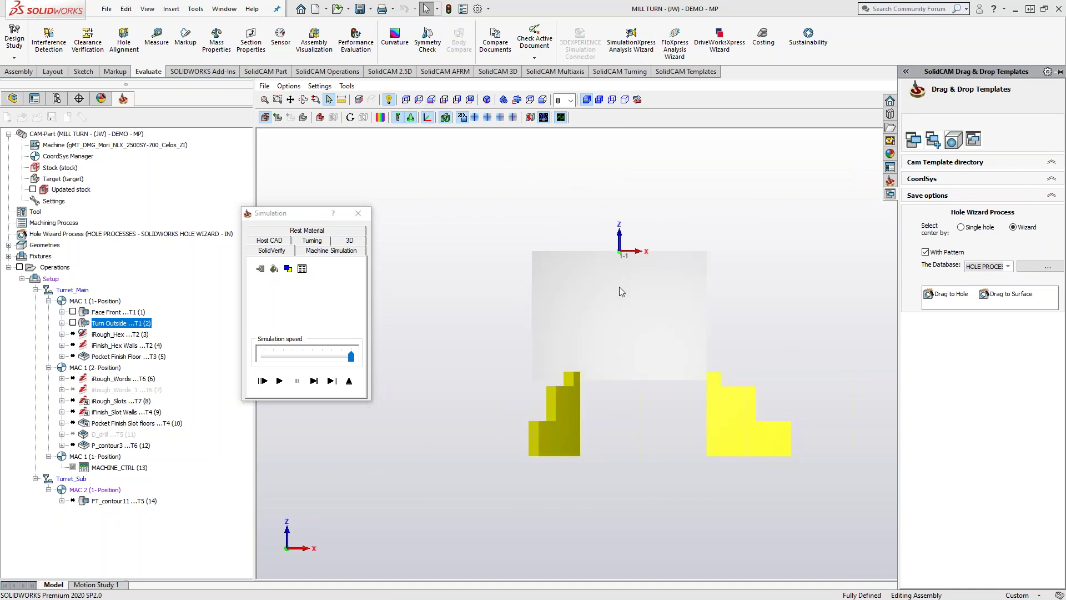
pyautogui.scroll(2, 619, 287)
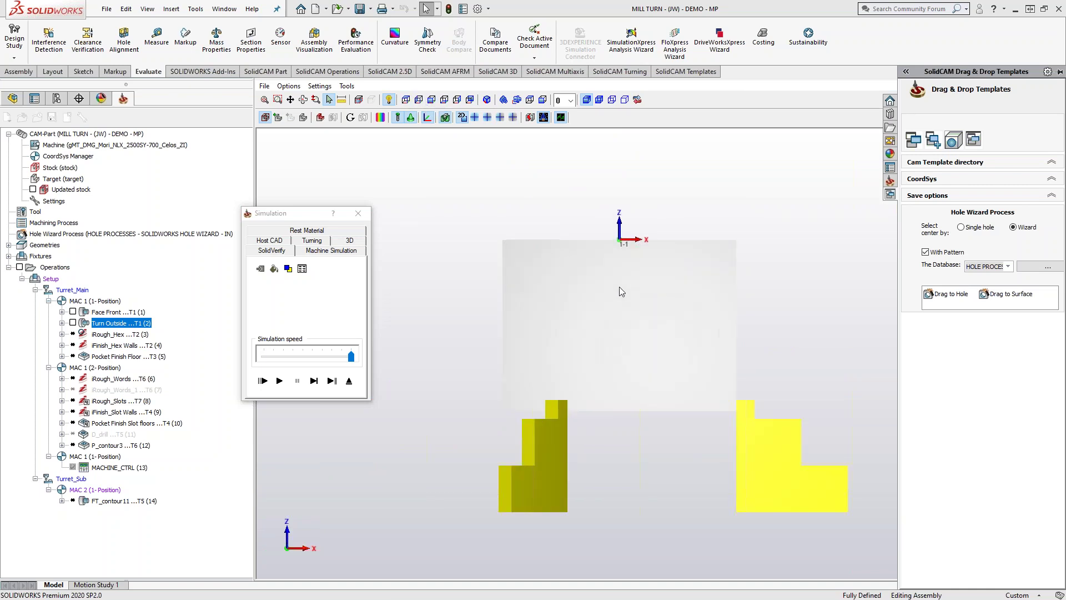
pyautogui.click(517, 101)
pyautogui.moveTo(770, 414); pyautogui.dragTo(535, 325, button='middle')
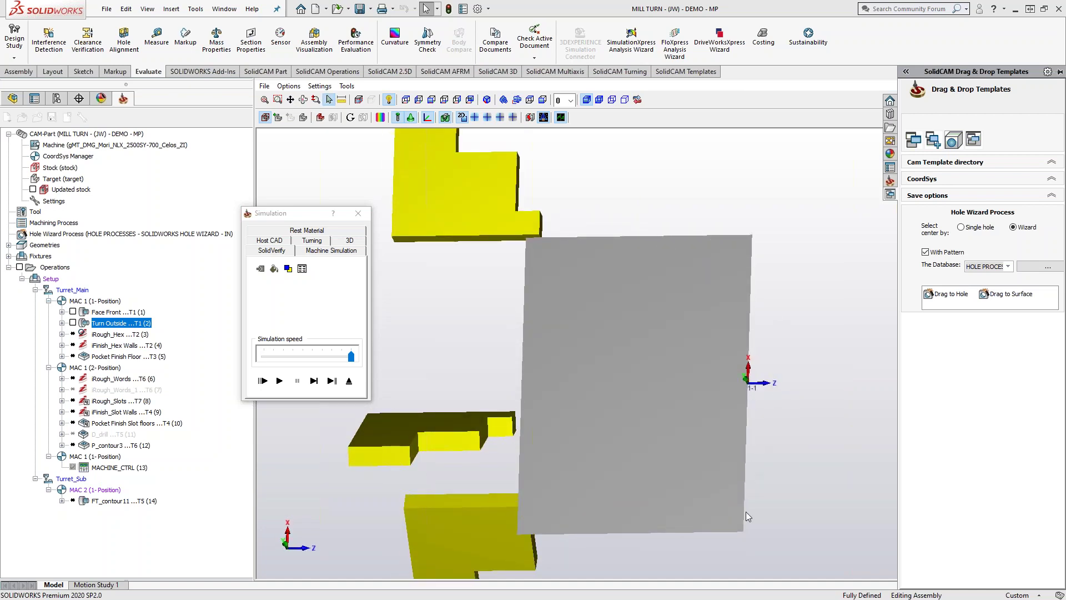
pyautogui.click(280, 381)
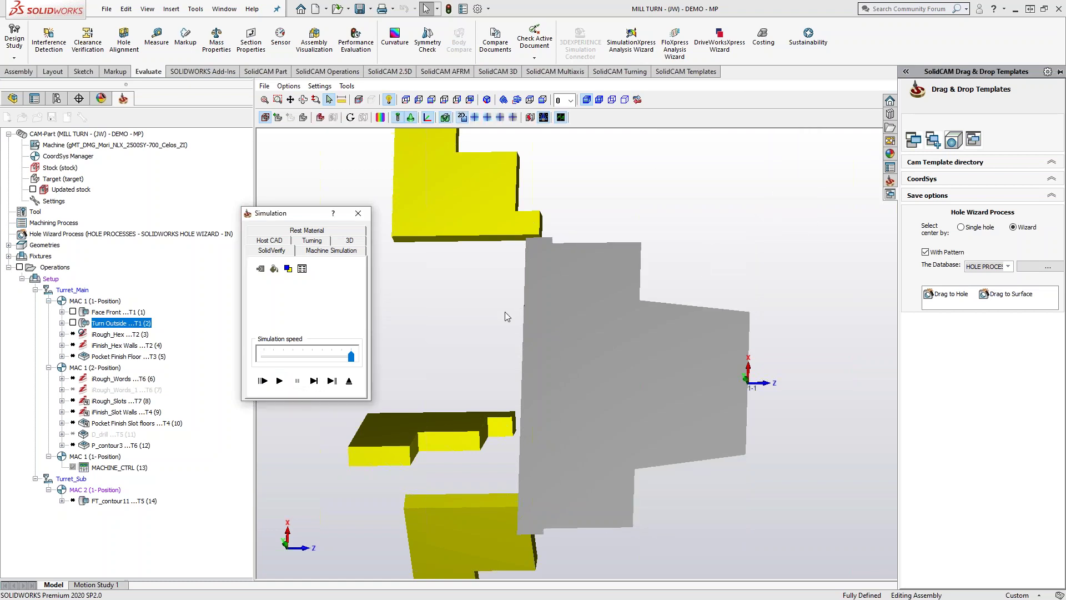
# Switch the SolidVerify stock from the 2D section to the full model, then to a half section, and play Turn Outside.
pyautogui.click(462, 119)
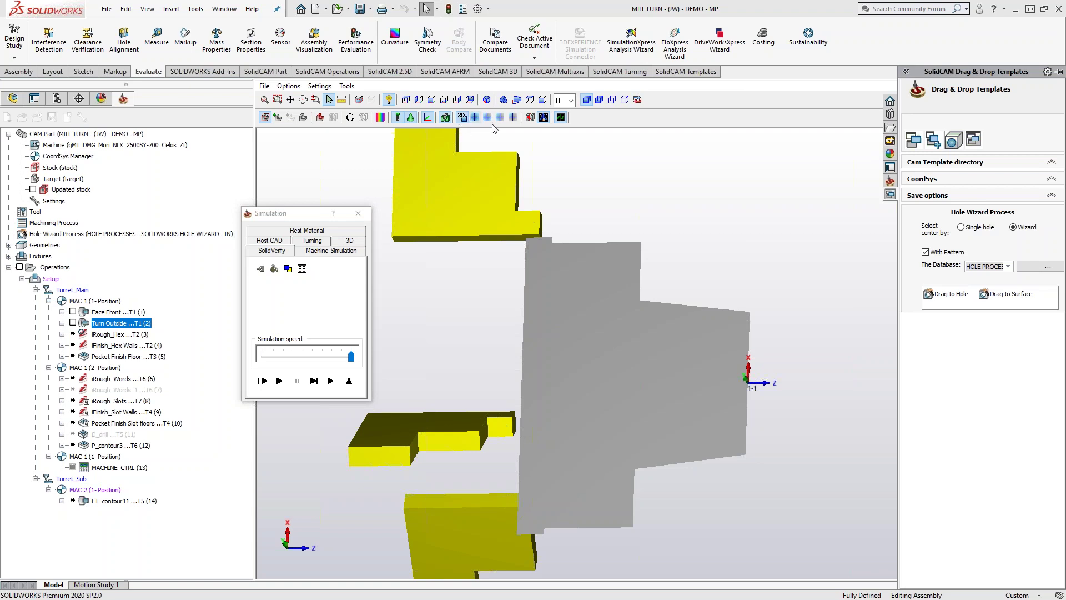
pyautogui.click(475, 118)
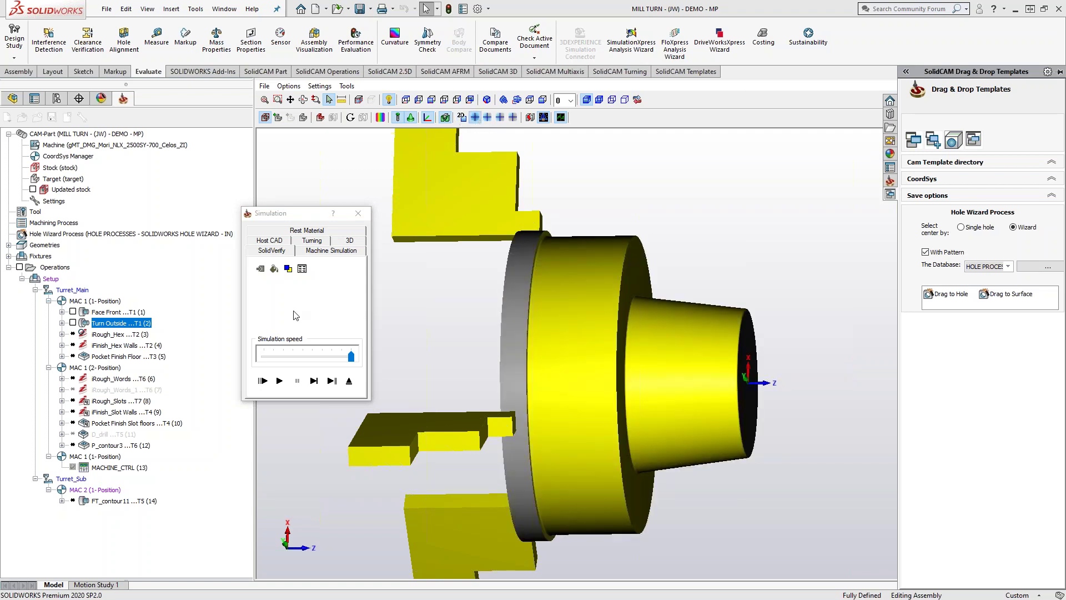
pyautogui.click(500, 117)
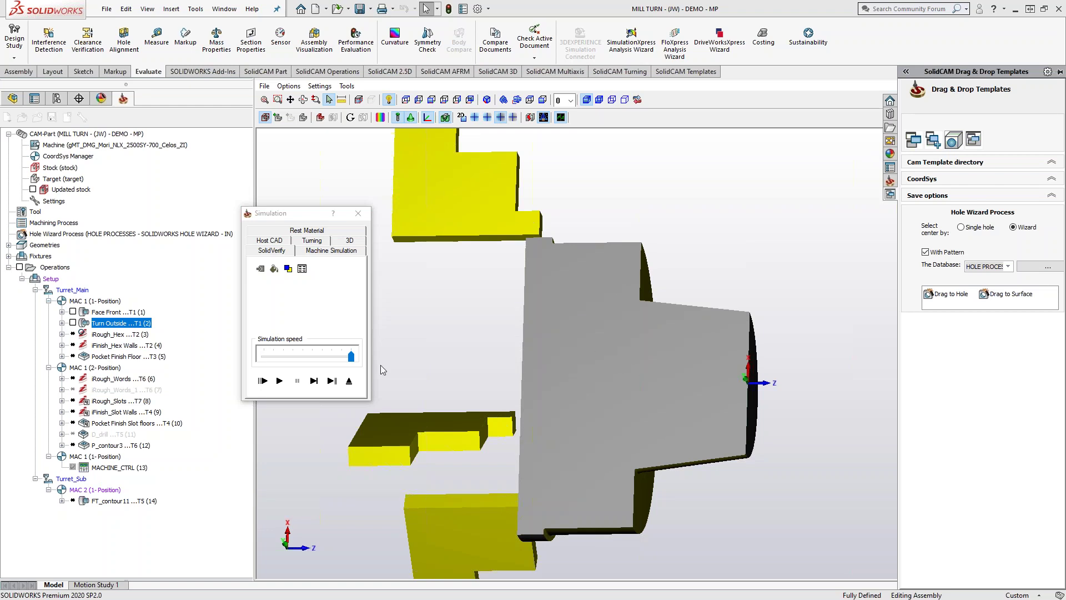
pyautogui.click(280, 380)
pyautogui.moveTo(646, 346)
pyautogui.mouseDown(button='middle')
pyautogui.moveTo(581, 345)
pyautogui.moveTo(644, 352)
pyautogui.moveTo(630, 359)
pyautogui.mouseUp(button='middle')
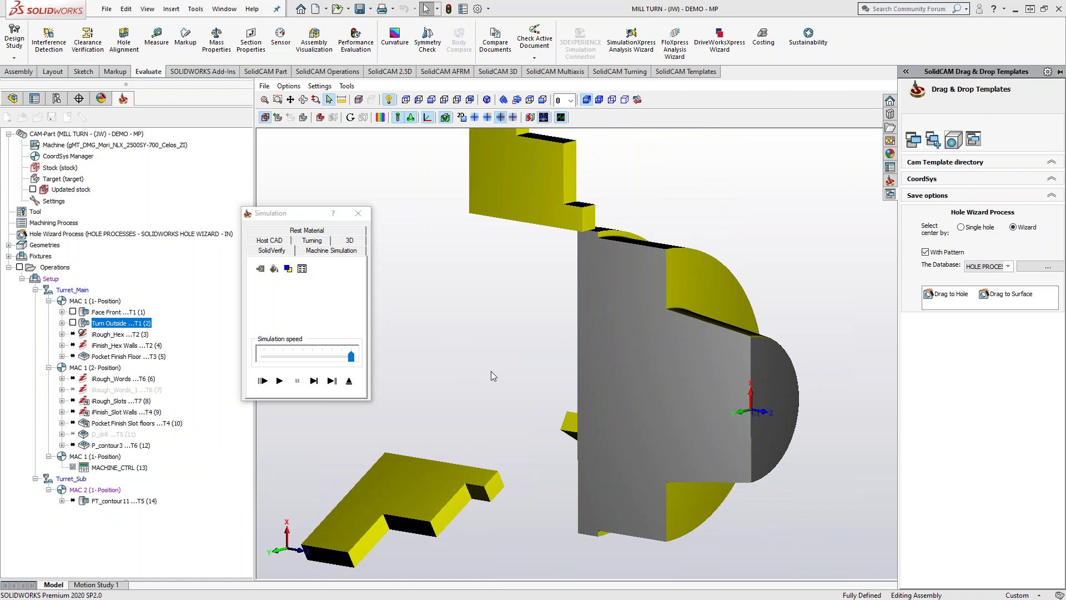
# Show the simulation data and arrange and enlarge its window so the names and values down to Compensation are readable.
pyautogui.click(303, 270)
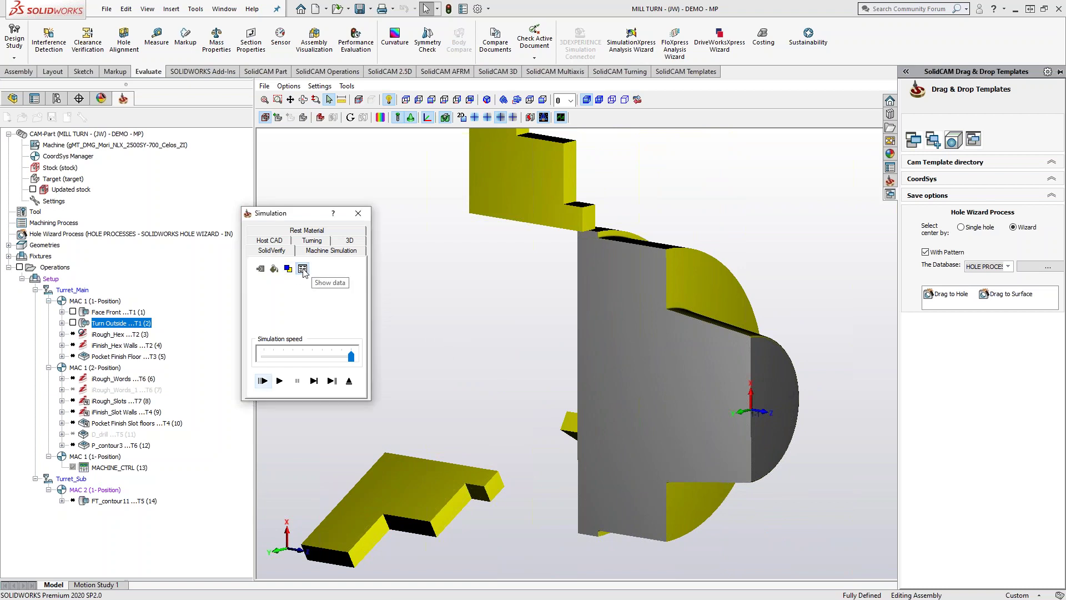
pyautogui.moveTo(284, 164); pyautogui.dragTo(204, 129)
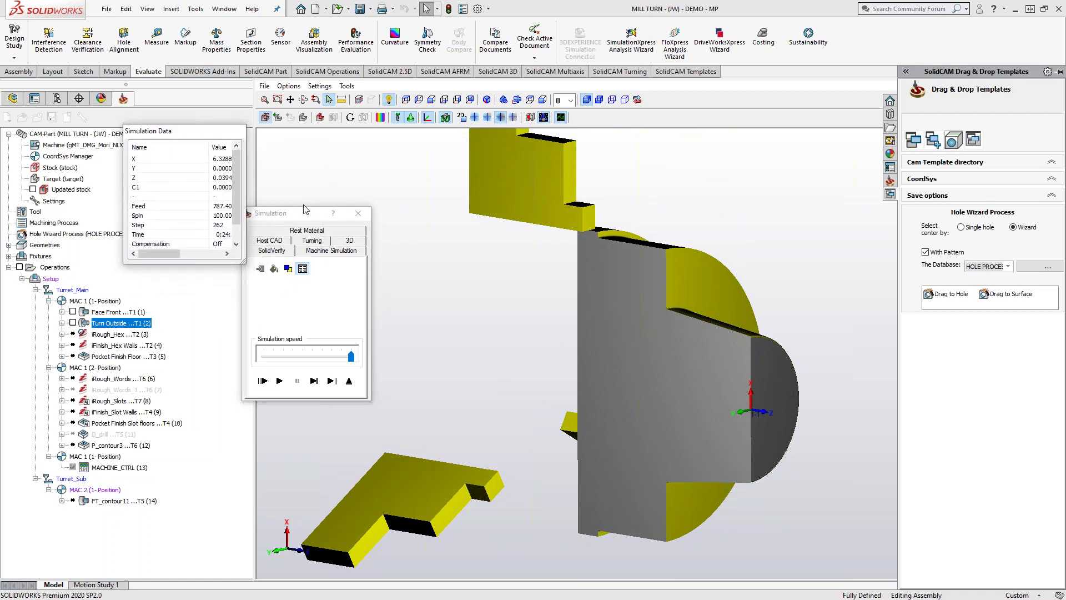
pyautogui.moveTo(305, 209); pyautogui.dragTo(349, 286)
pyautogui.moveTo(211, 136); pyautogui.dragTo(302, 121)
pyautogui.moveTo(337, 195); pyautogui.dragTo(414, 202)
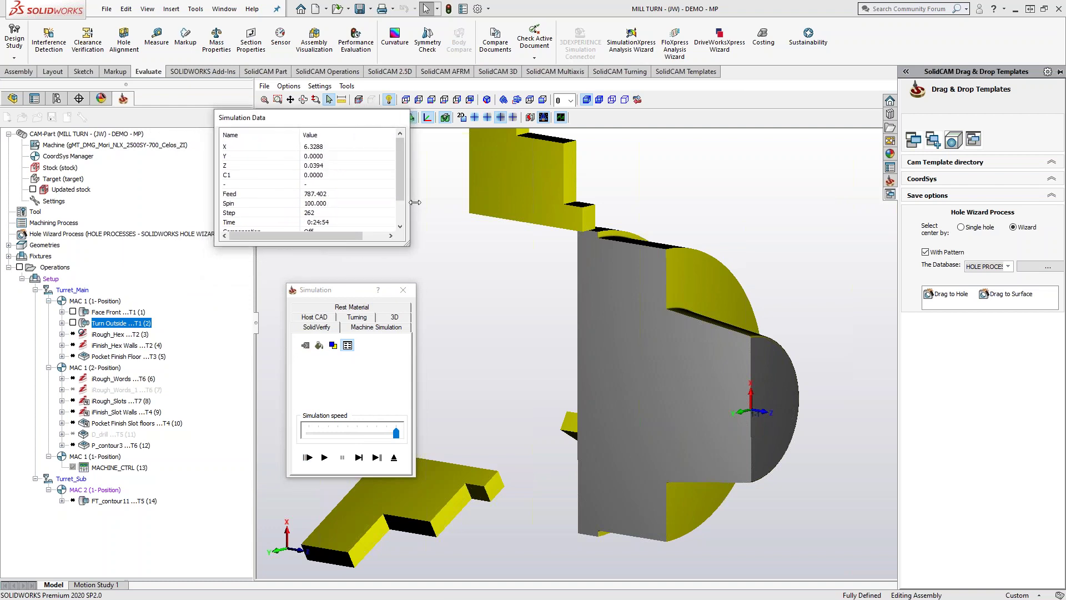
pyautogui.moveTo(408, 244); pyautogui.dragTo(413, 268)
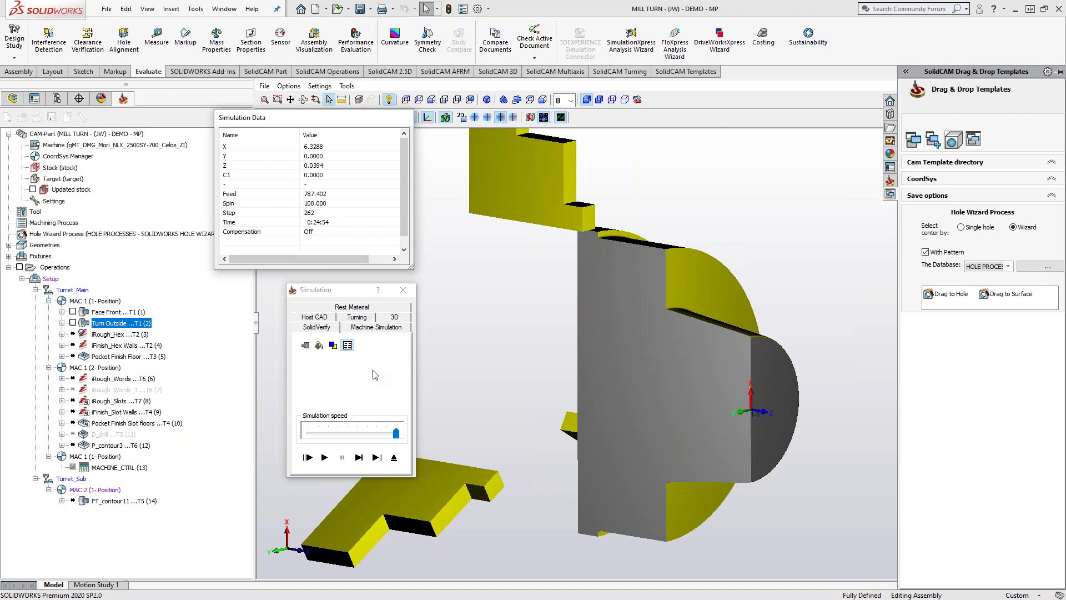
# View the turned stock as a three-quarter section and as a quarter section, and exit the simulation.
pyautogui.click(487, 118)
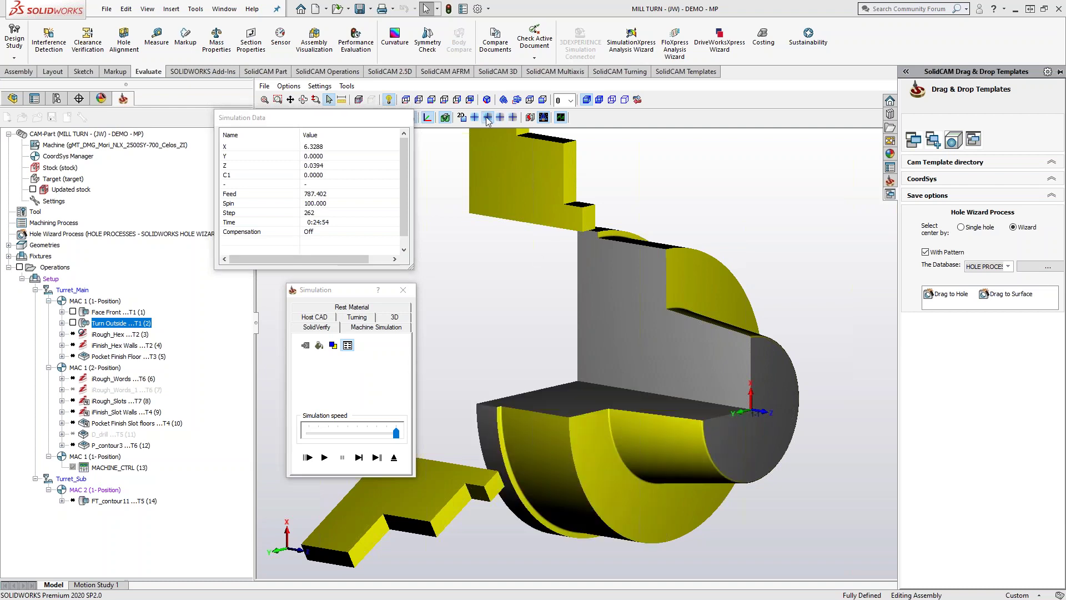
pyautogui.click(325, 458)
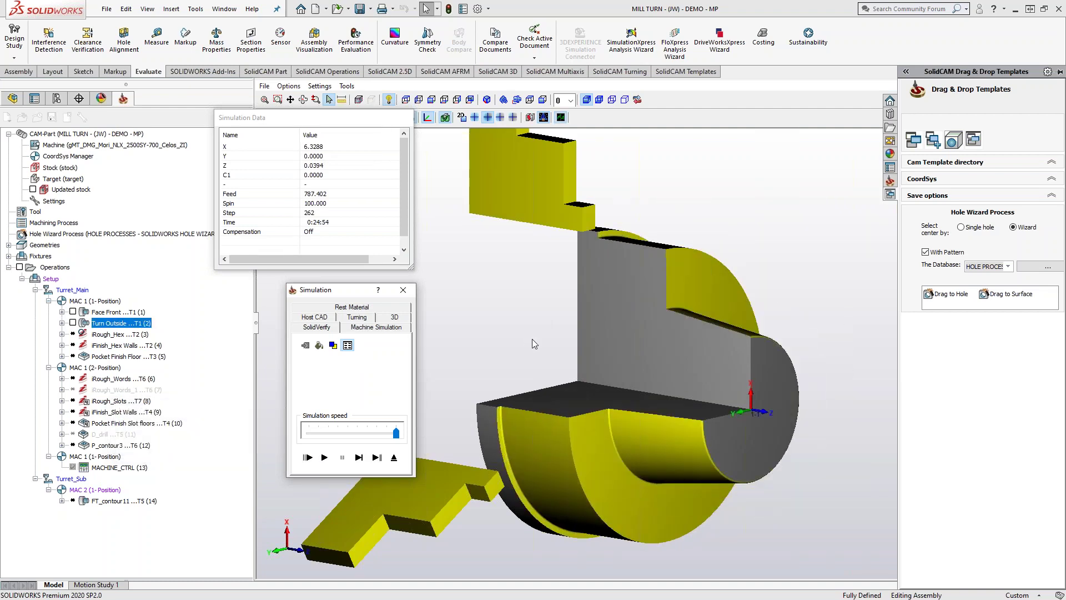
pyautogui.click(513, 118)
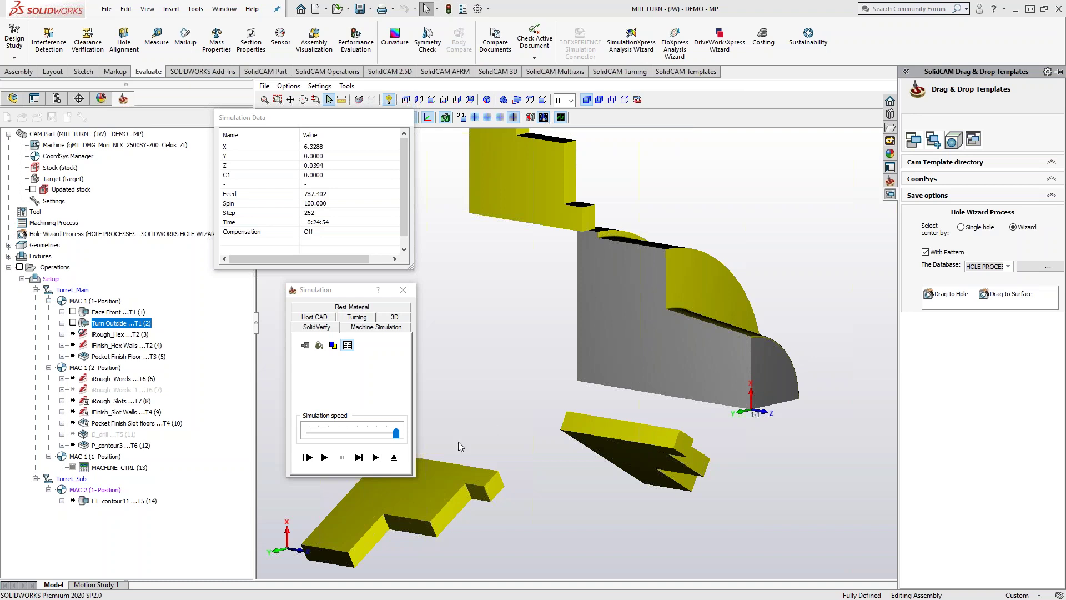
pyautogui.click(393, 457)
# Synchronize and calculate the iRough_Hex operation.
pyautogui.click(114, 334)
pyautogui.rightClick(114, 335)
pyautogui.moveTo(170, 301)
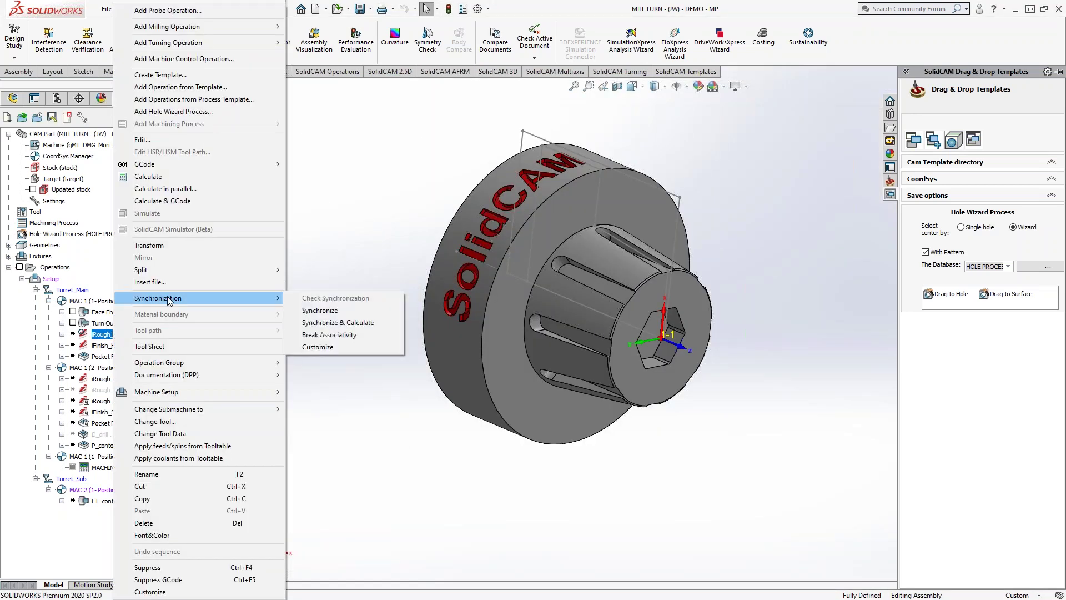
pyautogui.click(355, 322)
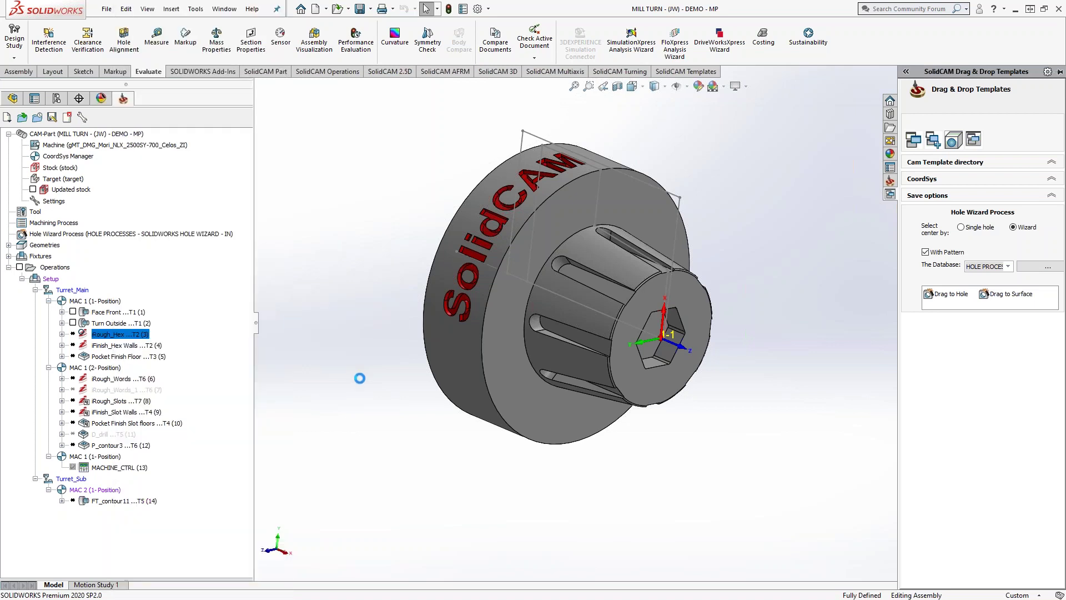
# Open the SolidVerify simulation of iRough_Hex on the stock left by turning, and exit it.
pyautogui.rightClick(115, 334)
pyautogui.click(146, 215)
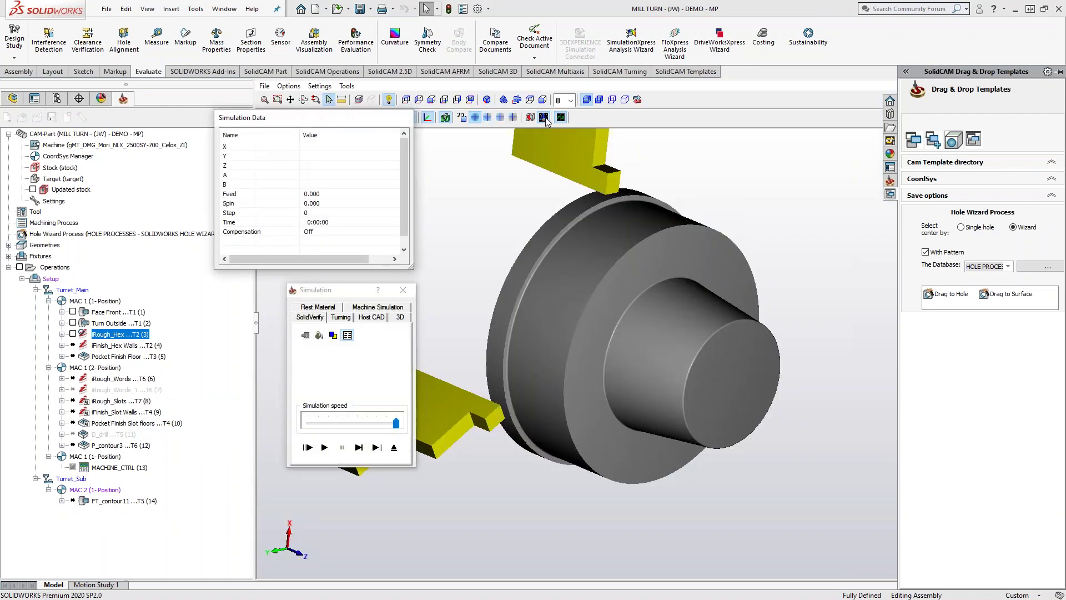
pyautogui.click(394, 448)
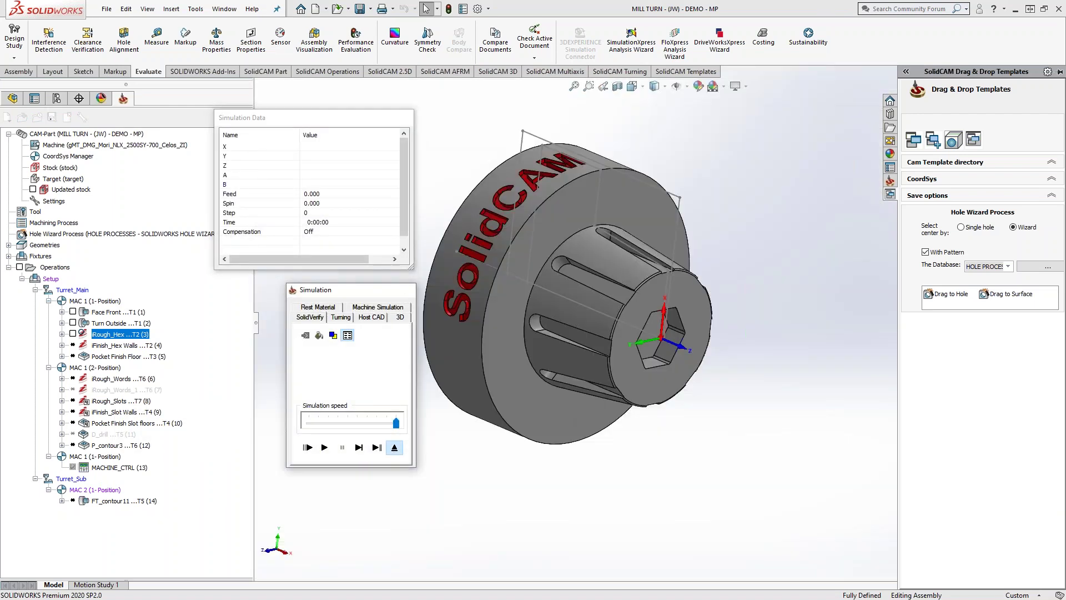
# Simulate iRough_Hex on the uncut cylindrical stock in SolidVerify, play it through and exit.
pyautogui.rightClick(111, 334)
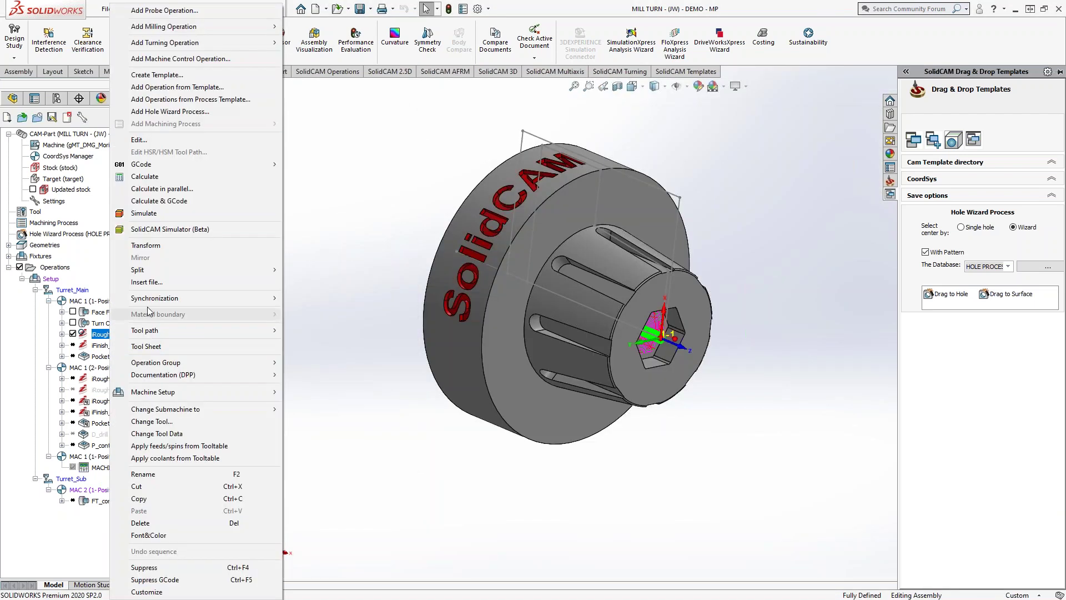
pyautogui.click(144, 213)
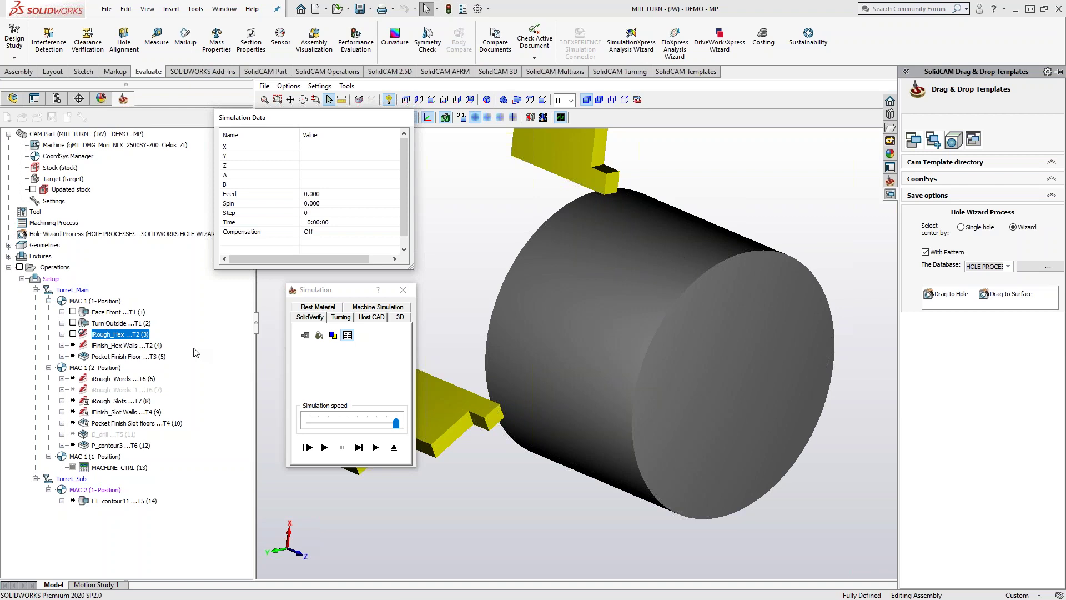
pyautogui.click(324, 447)
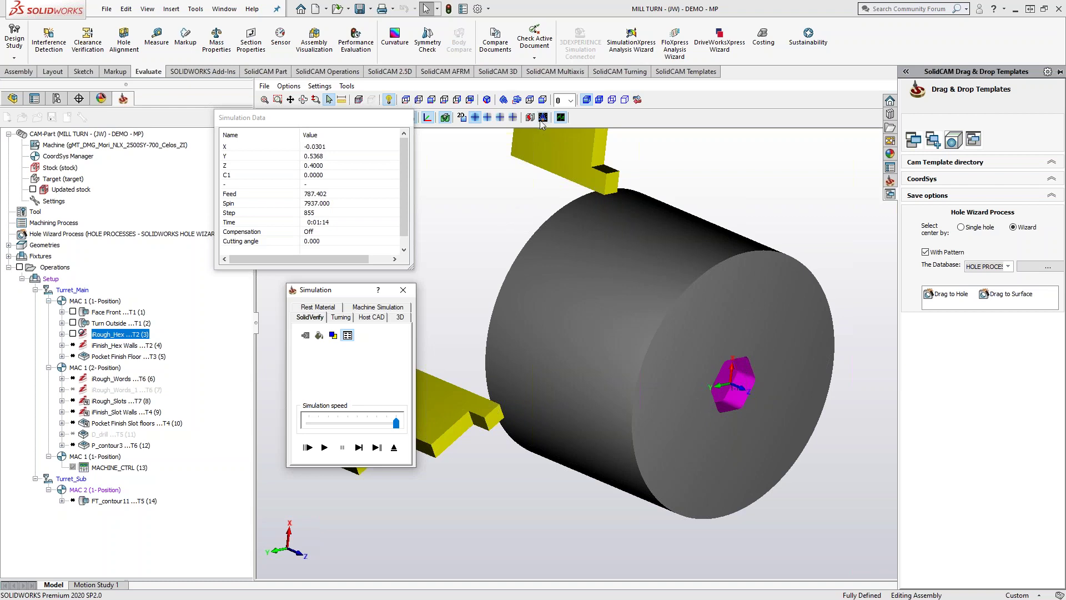
pyautogui.click(395, 447)
# Open the simulation of iRough_Hex to view the turned stock, and exit it.
pyautogui.rightClick(118, 334)
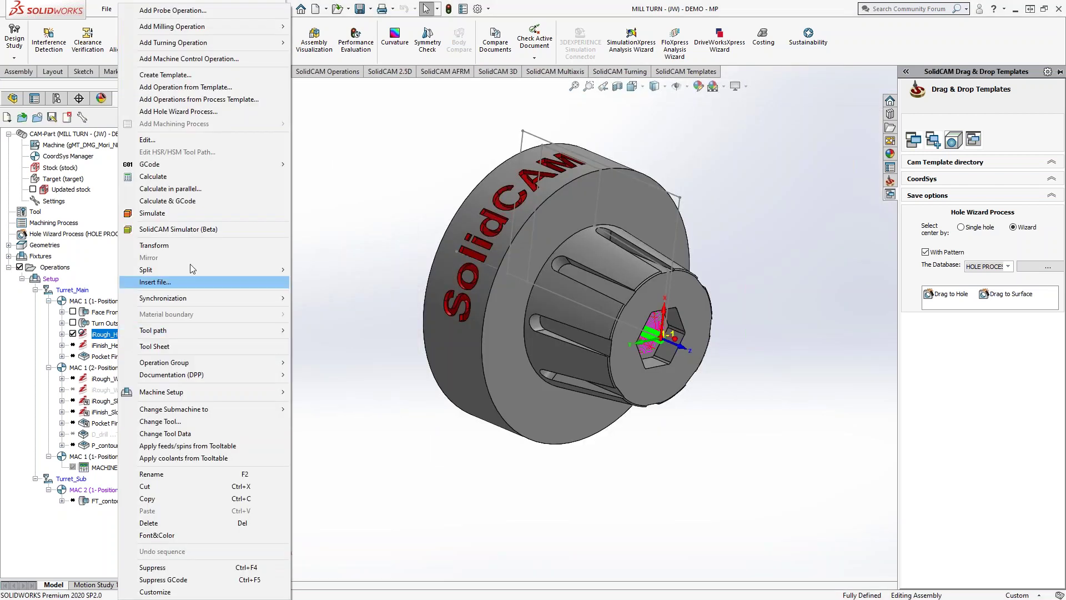
pyautogui.click(168, 213)
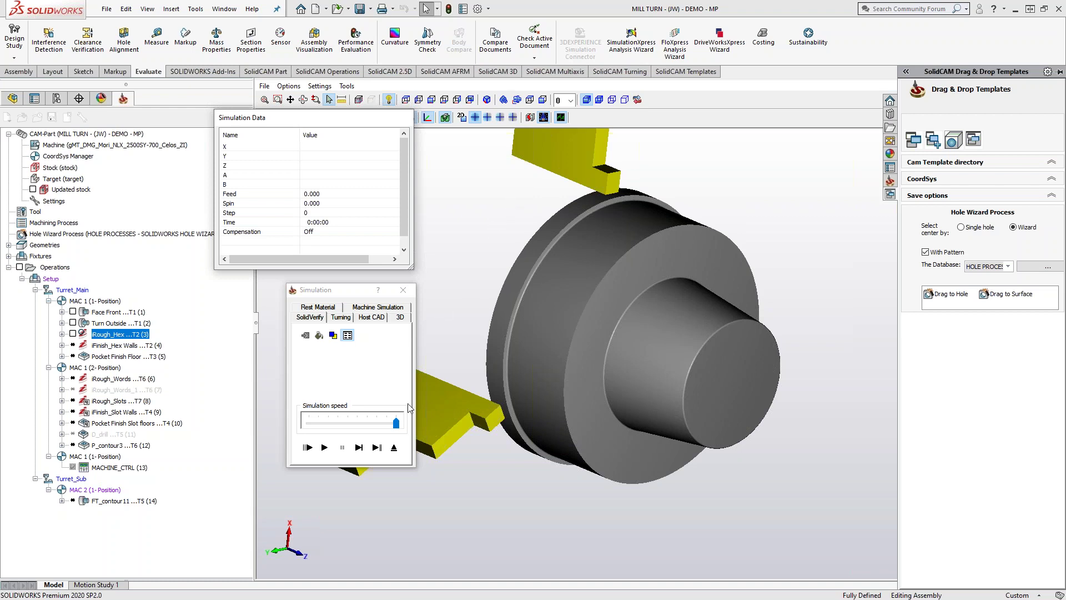
pyautogui.click(394, 448)
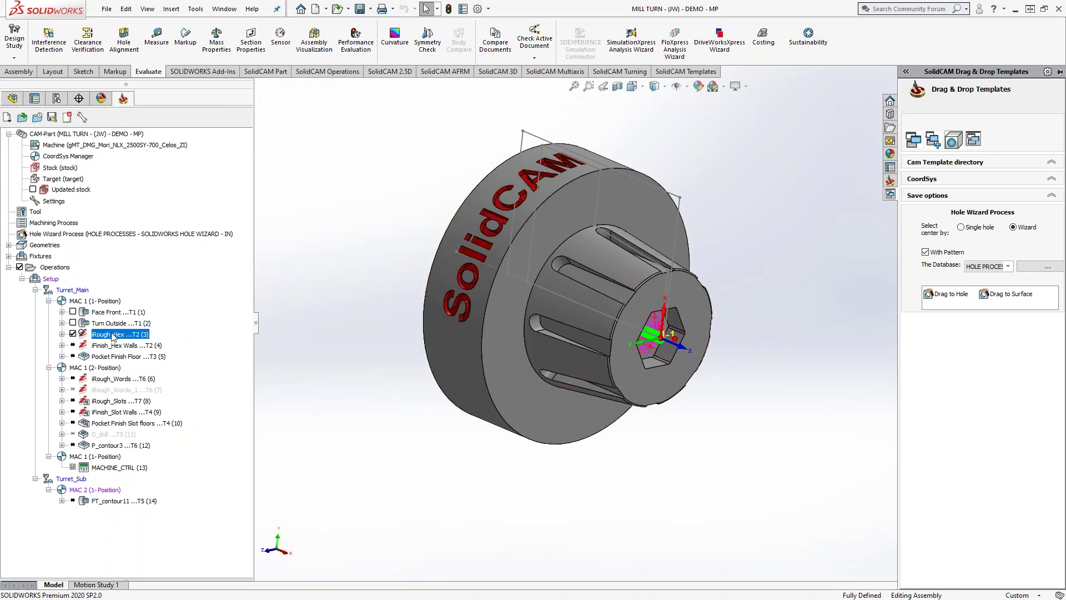
# Reopen the iRough_Hex simulation, inspect the split solids list for the turned stock, and close that list.
pyautogui.rightClick(112, 336)
pyautogui.click(167, 214)
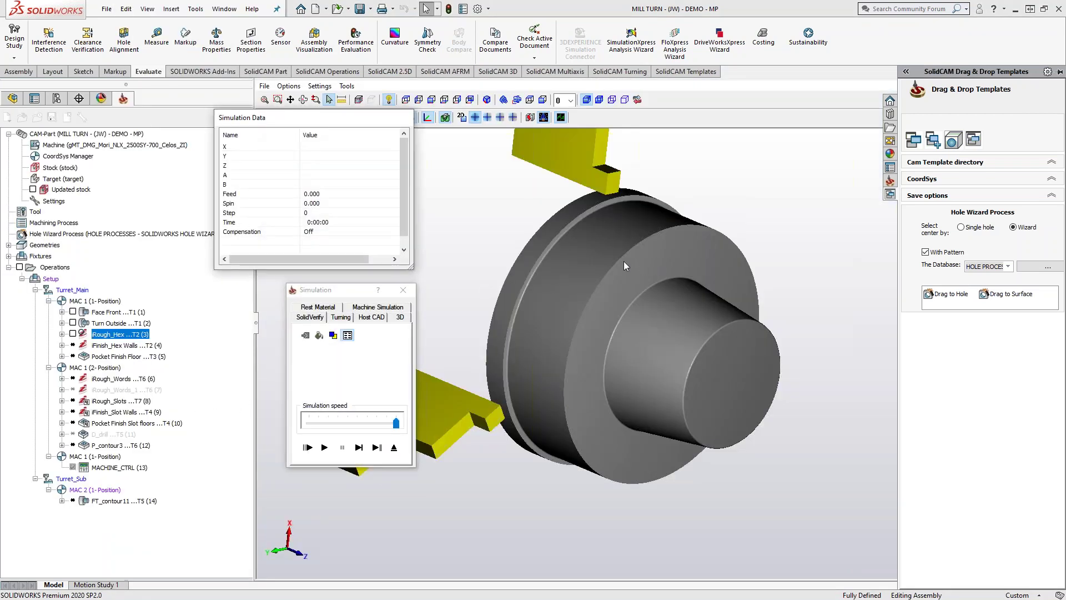
pyautogui.moveTo(624, 261); pyautogui.dragTo(639, 263, button='middle')
pyautogui.click(531, 117)
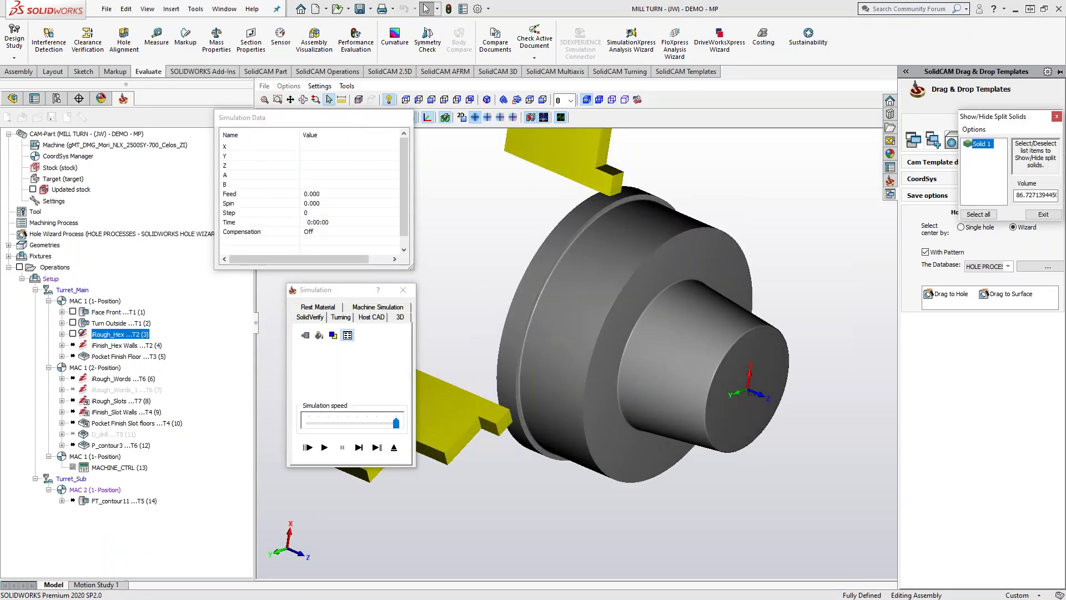
pyautogui.moveTo(1004, 113); pyautogui.dragTo(731, 162)
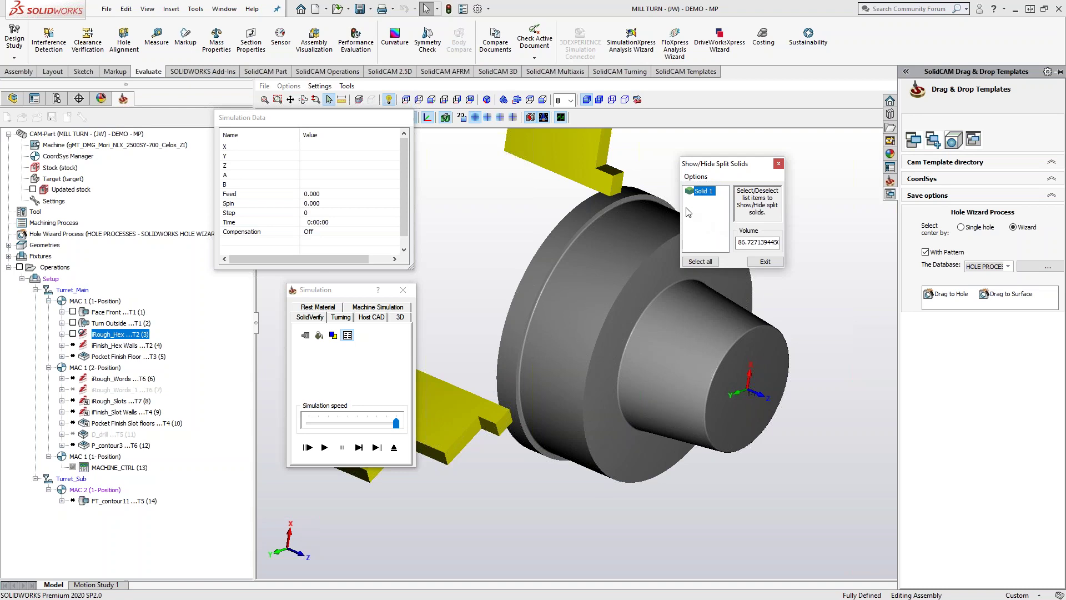
pyautogui.click(769, 262)
pyautogui.moveTo(744, 283)
pyautogui.mouseDown(button='middle')
pyautogui.moveTo(811, 281)
pyautogui.moveTo(636, 283)
pyautogui.moveTo(738, 292)
pyautogui.mouseUp(button='middle')
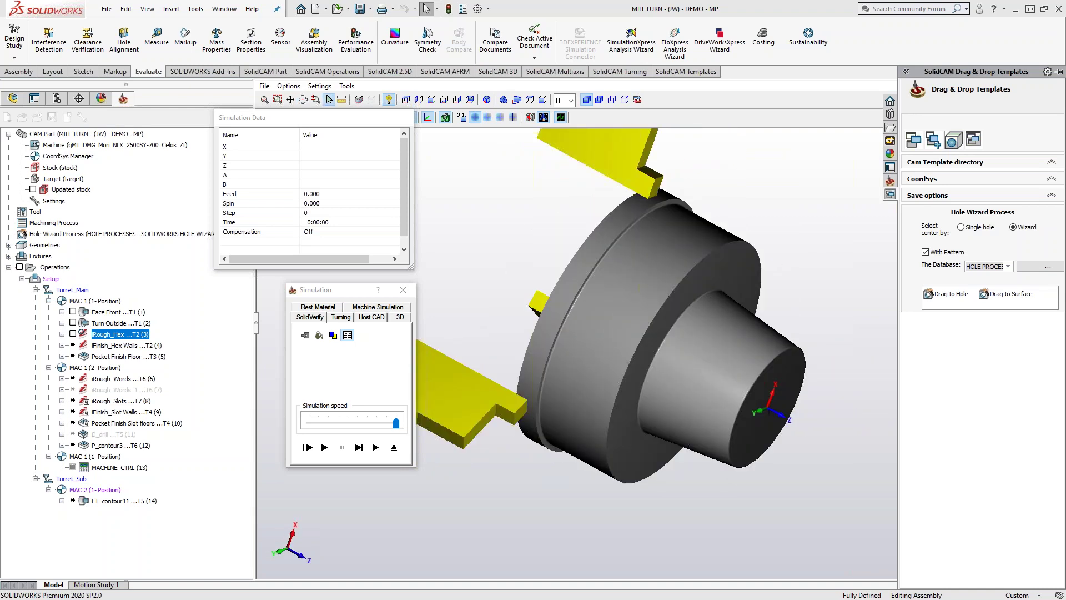
# Move the Simulation and Simulation Data windows away from the turned part to clear the view.
pyautogui.scroll(3, 738, 314)
pyautogui.moveTo(333, 290); pyautogui.dragTo(224, 343)
pyautogui.moveTo(317, 125); pyautogui.dragTo(223, 161)
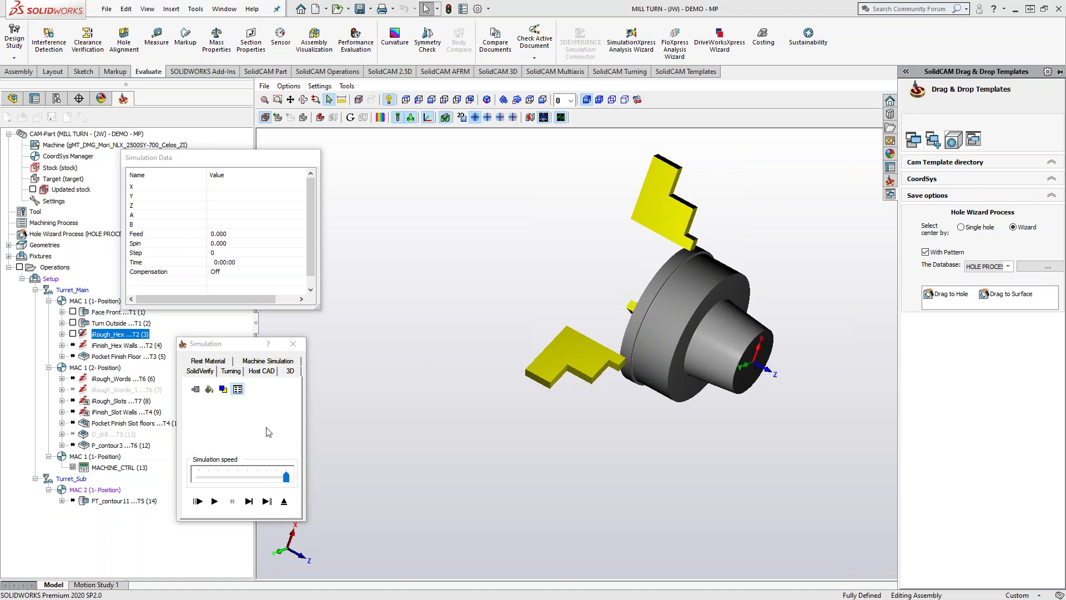
# Exit the simulation and close the mill-turn CAM-Part.
pyautogui.click(284, 502)
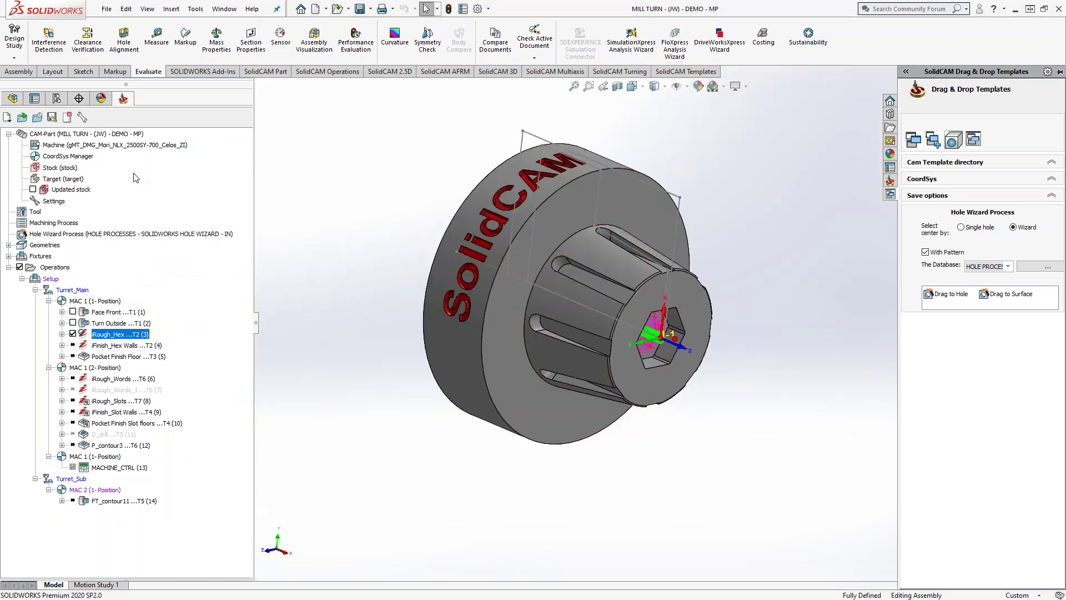
pyautogui.click(68, 118)
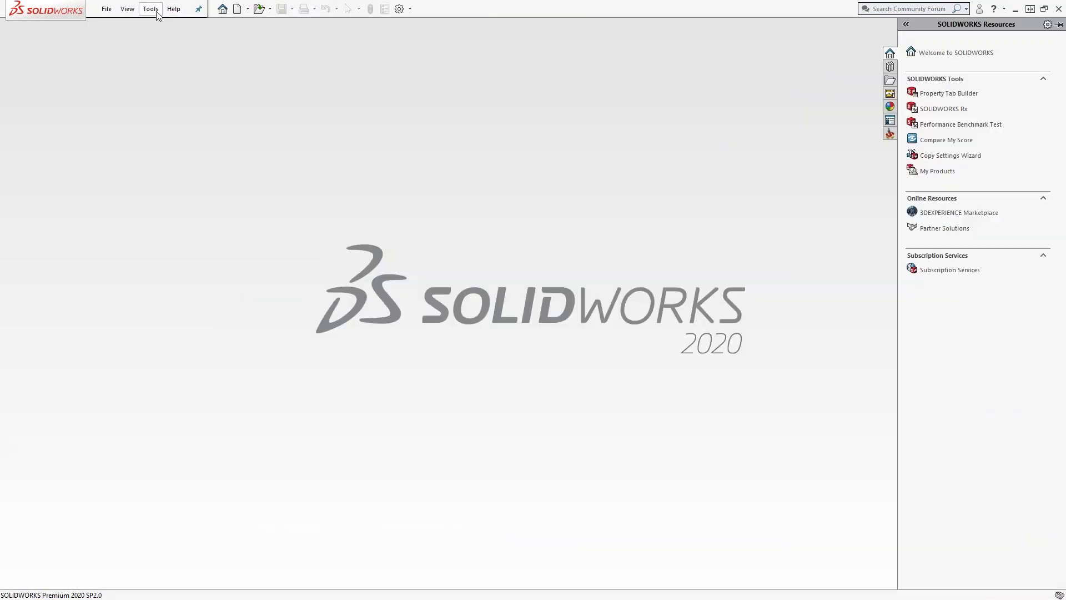
# Review the general and simulation mode options for tool path simulation in the SolidCAM Settings, and cancel the settings.
pyautogui.click(156, 10)
pyautogui.click(150, 11)
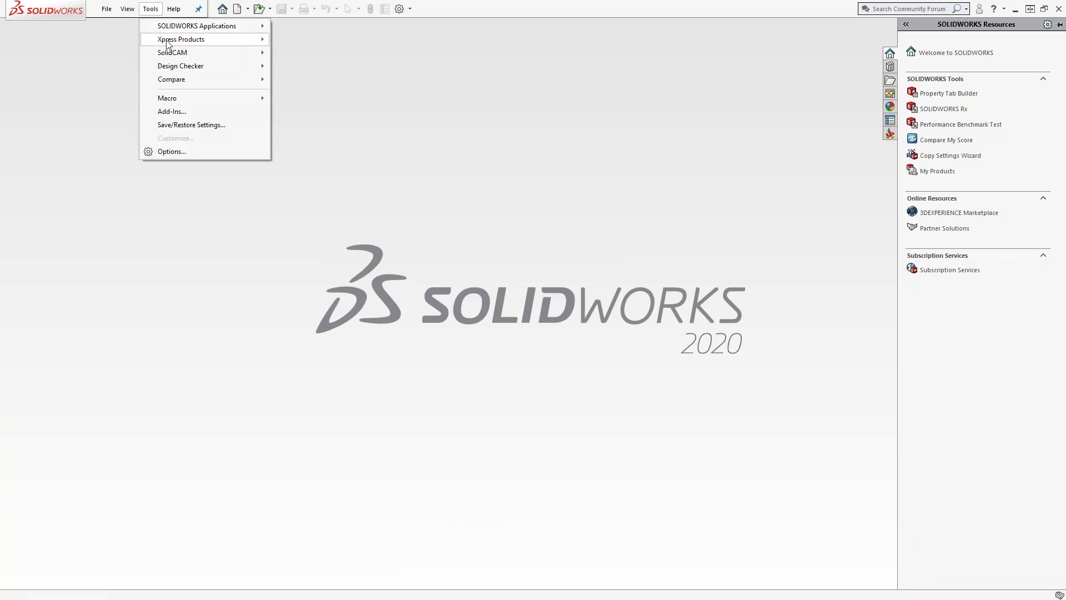
pyautogui.moveTo(175, 52)
pyautogui.click(329, 218)
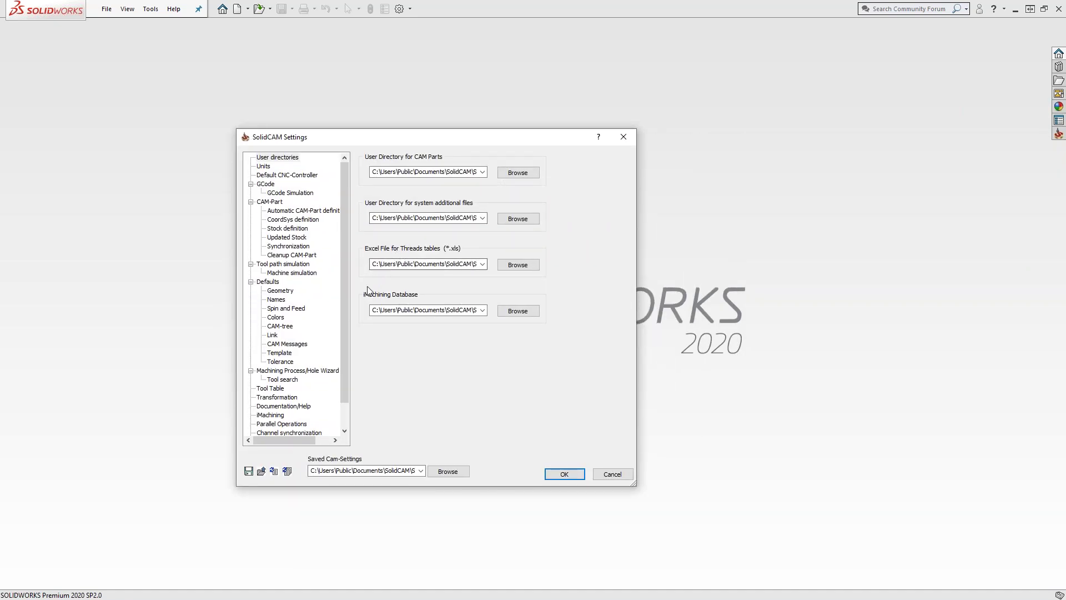
pyautogui.click(289, 264)
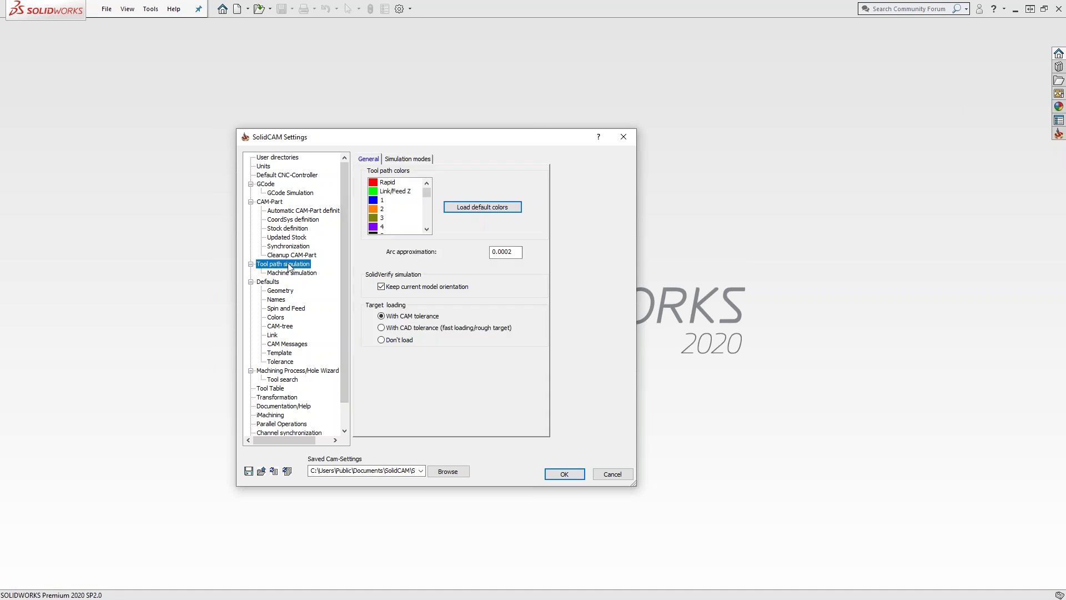
pyautogui.click(409, 159)
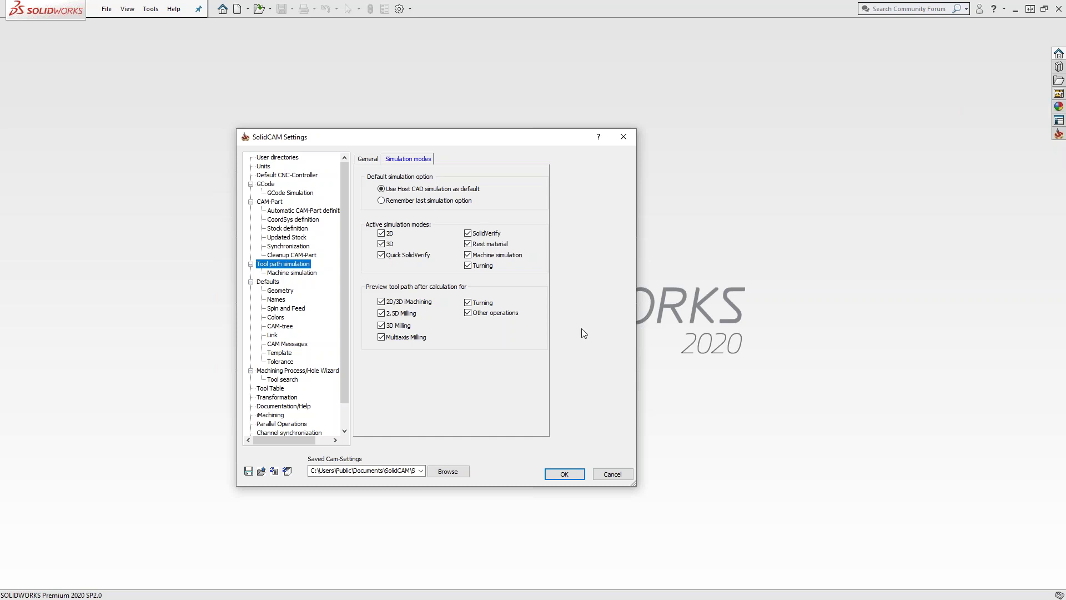
pyautogui.click(613, 475)
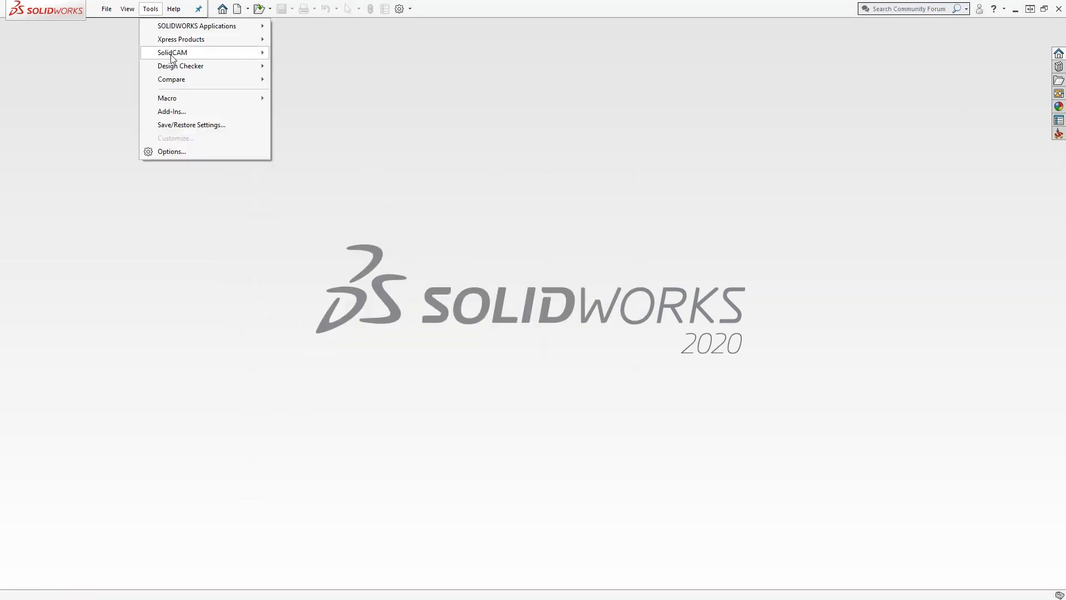
# Open the recent 3-axis CAM-Part HSR & HSM & HSS.PRT.
pyautogui.moveTo(172, 54)
pyautogui.moveTo(378, 292)
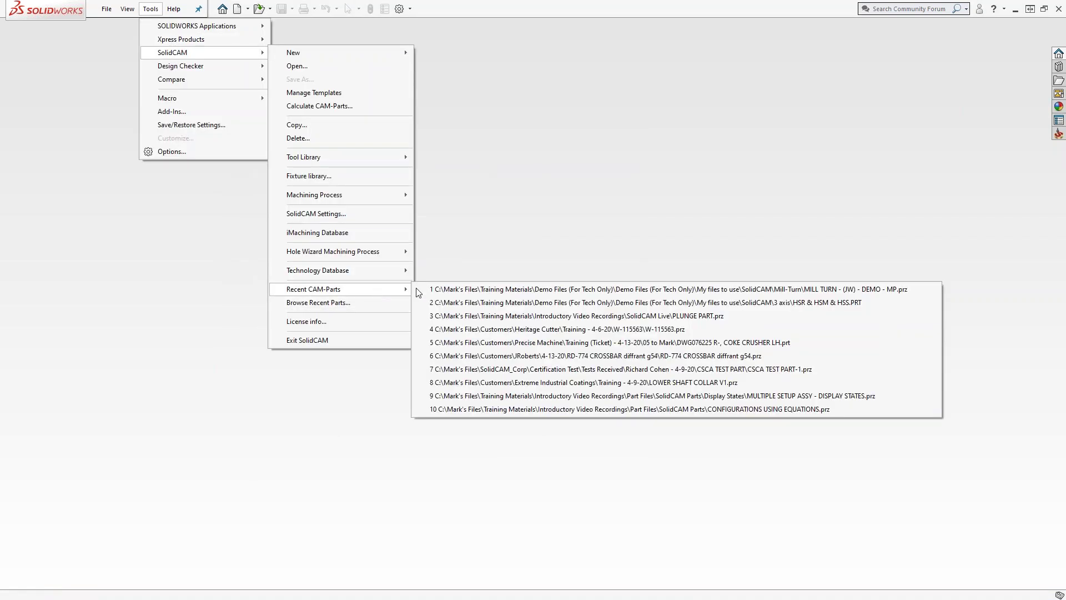
pyautogui.click(850, 303)
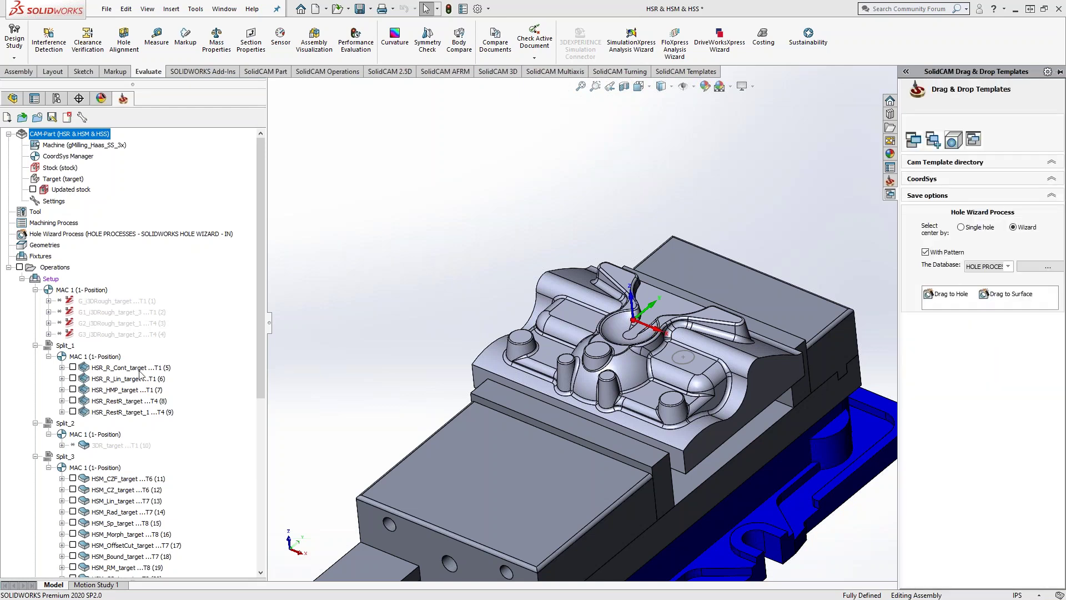
# Open the simulation of HSR_R_Cont_target and set its animation redraw interval to a fixed step of 500.
pyautogui.rightClick(124, 370)
pyautogui.click(172, 210)
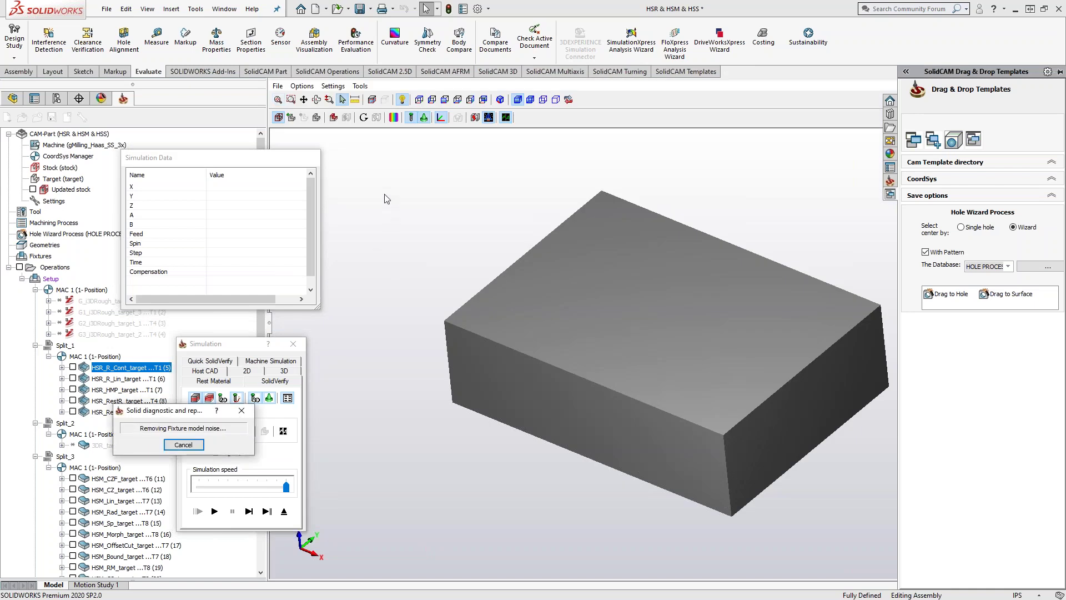
pyautogui.click(337, 87)
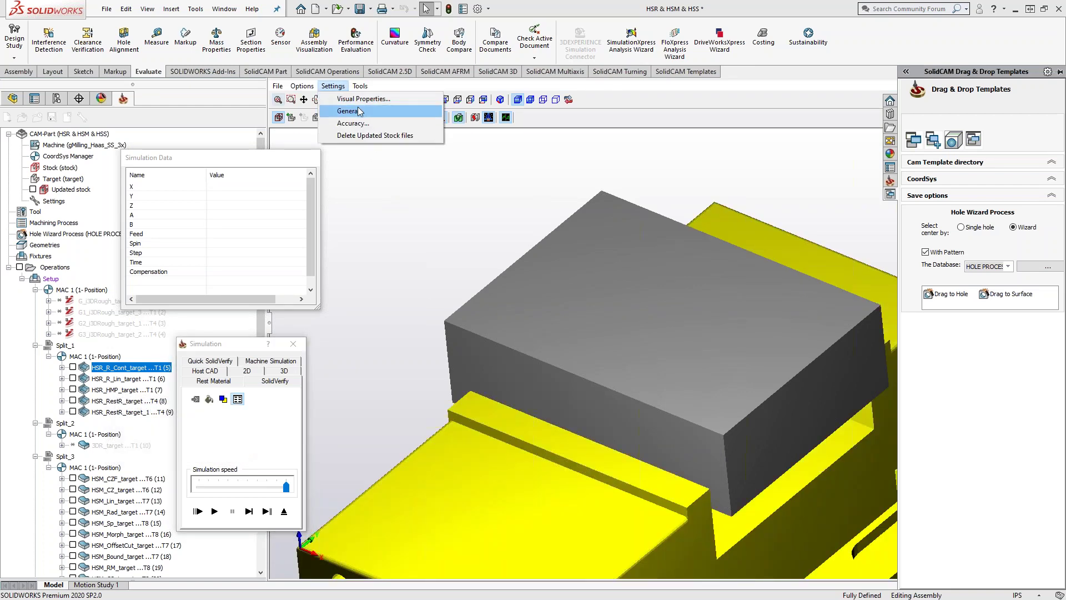
pyautogui.click(358, 112)
pyautogui.moveTo(663, 201); pyautogui.dragTo(485, 180)
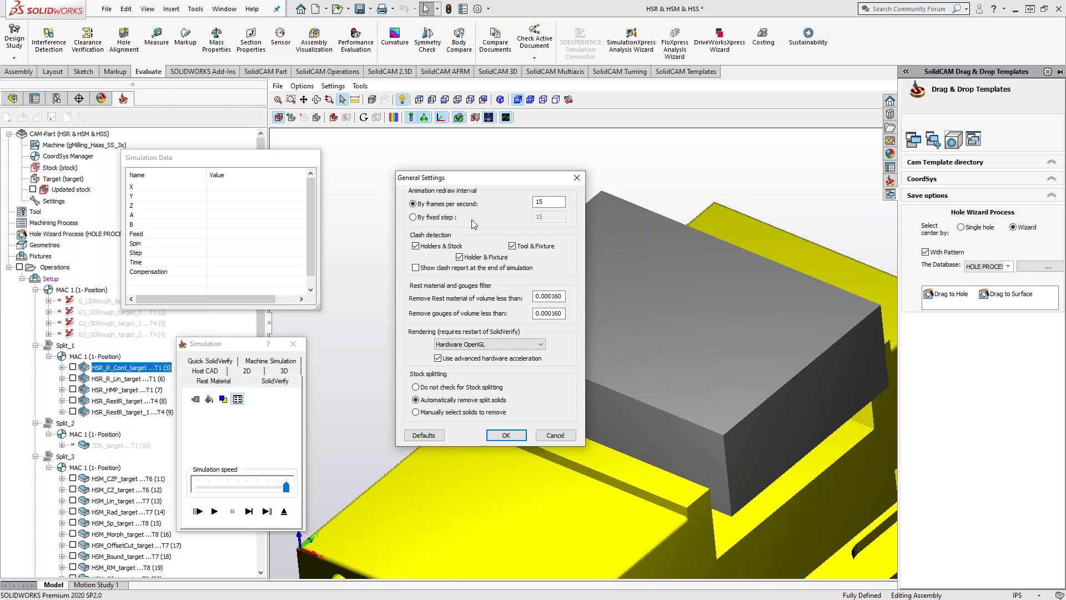
pyautogui.click(413, 217)
pyautogui.click(536, 217)
pyautogui.doubleClick(536, 217)
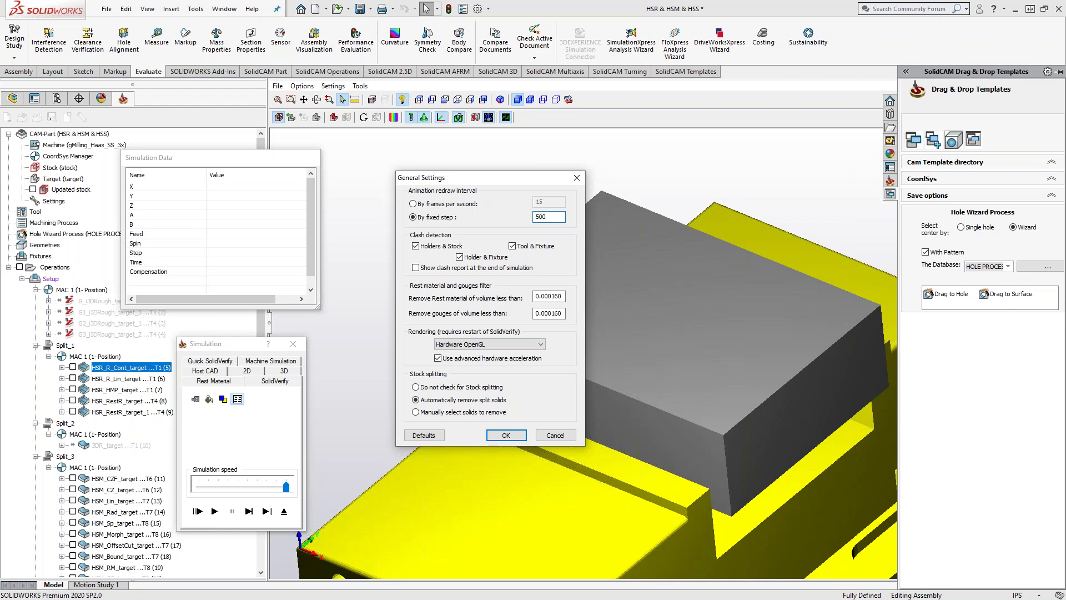
pyautogui.click(506, 435)
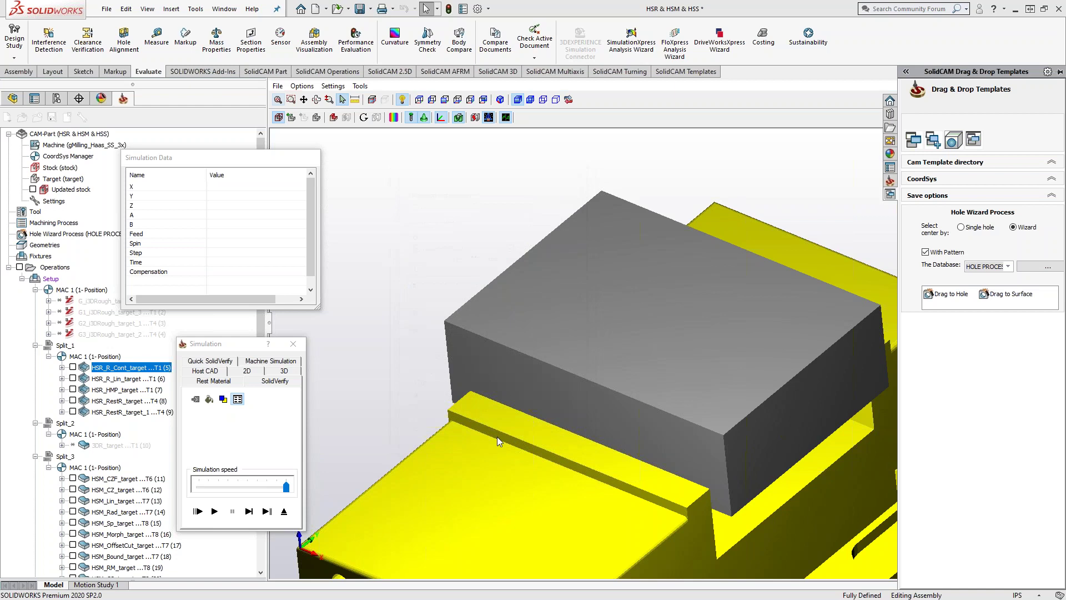
# Play the HSR_R_Cont_target simulation in SolidVerify, pause it partway and exit.
pyautogui.click(214, 511)
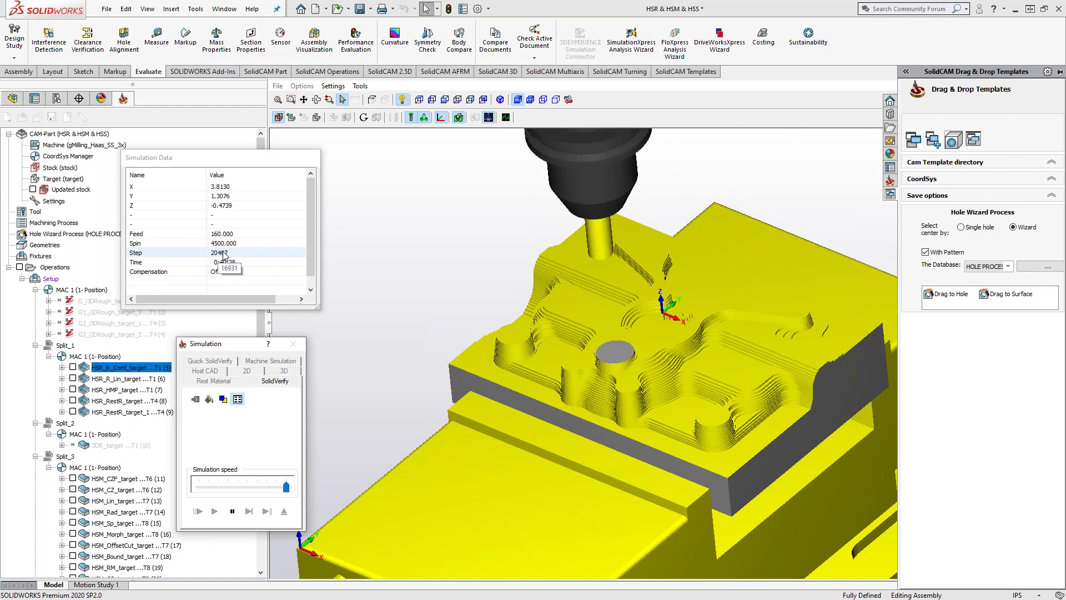
pyautogui.click(233, 511)
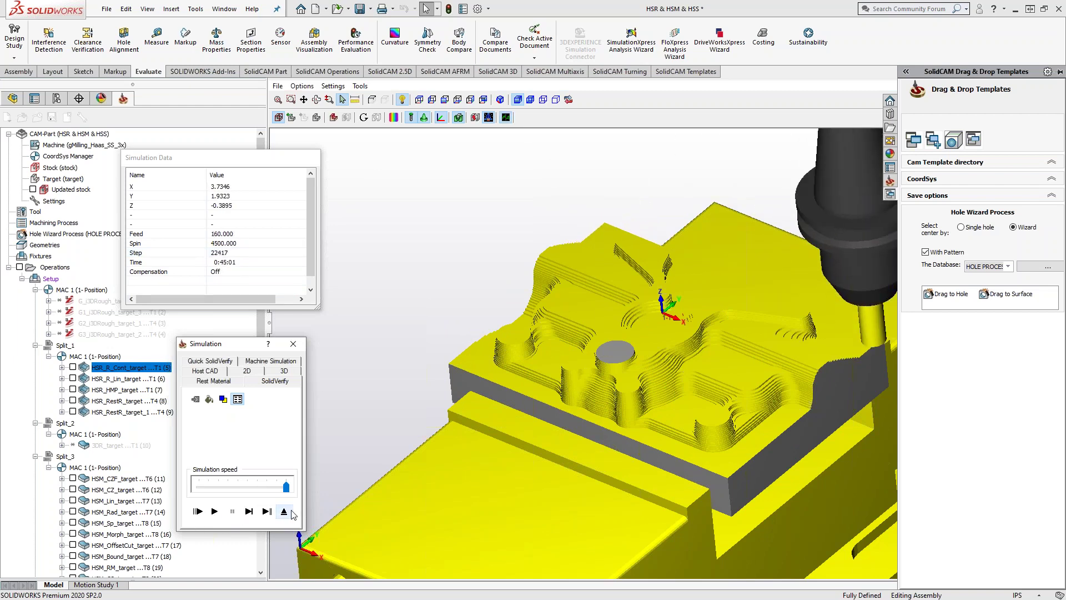
pyautogui.click(284, 512)
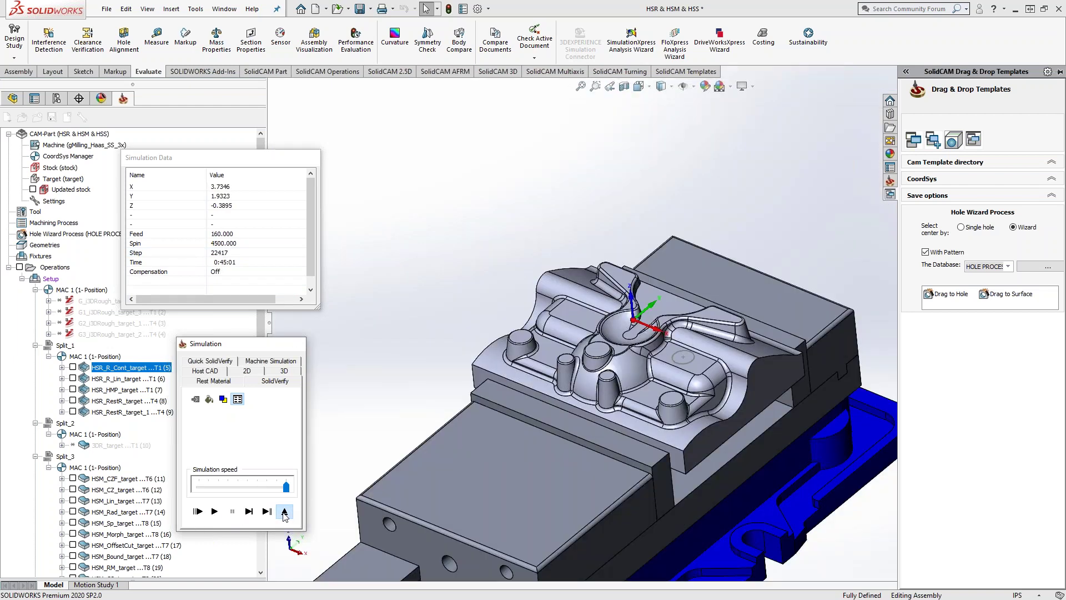
# Simulate part of HSR_R_Cont_target again in SolidVerify with the animation redraw interval set to a fixed step of 1.
pyautogui.rightClick(128, 371)
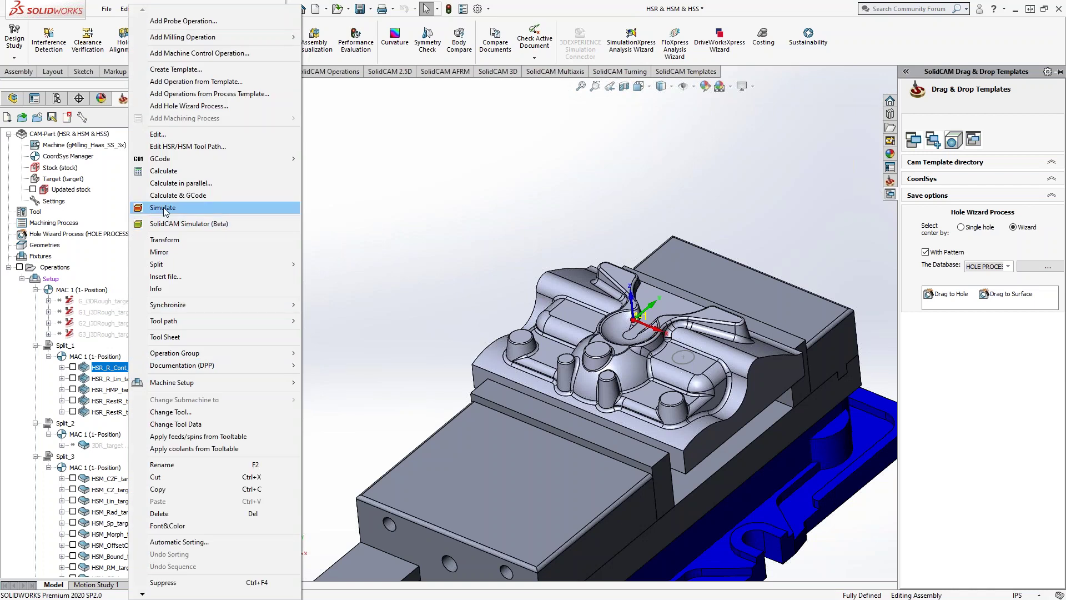
pyautogui.click(179, 212)
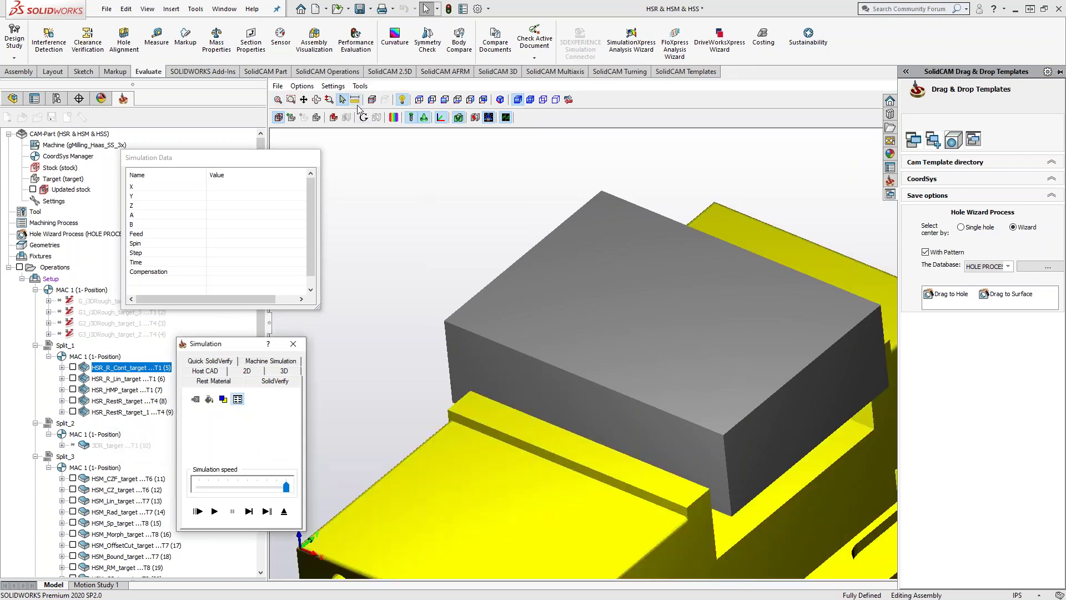
pyautogui.click(333, 85)
pyautogui.click(349, 110)
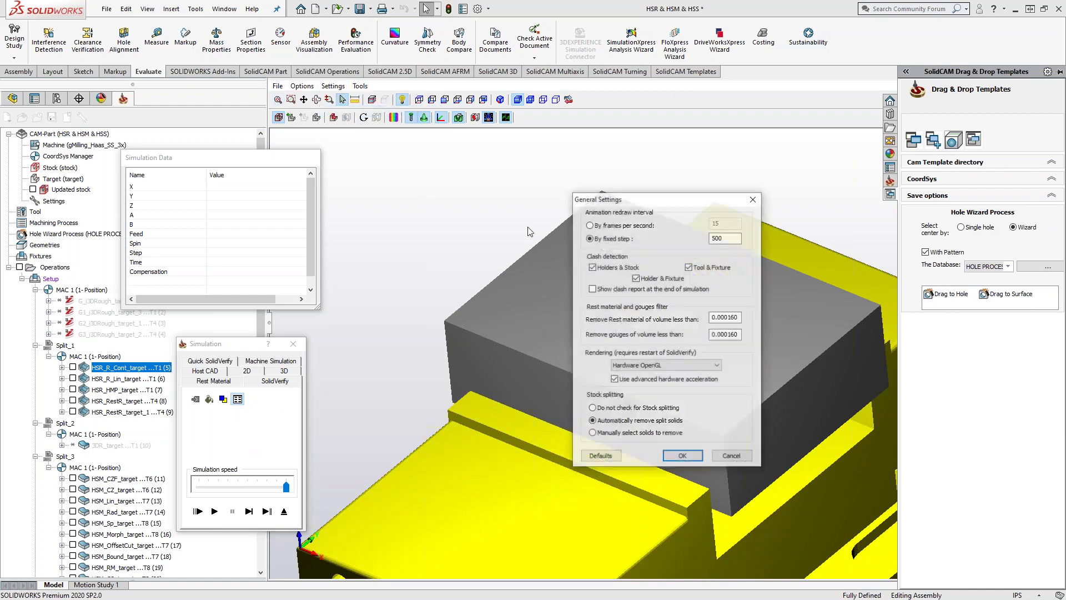
pyautogui.doubleClick(725, 239)
pyautogui.write('1')
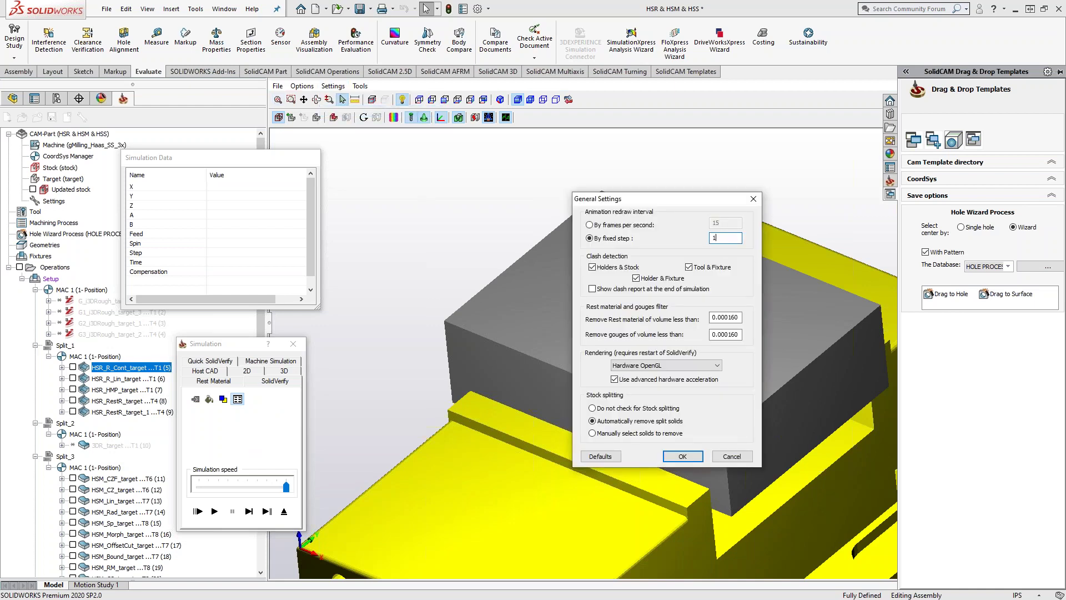
pyautogui.click(682, 456)
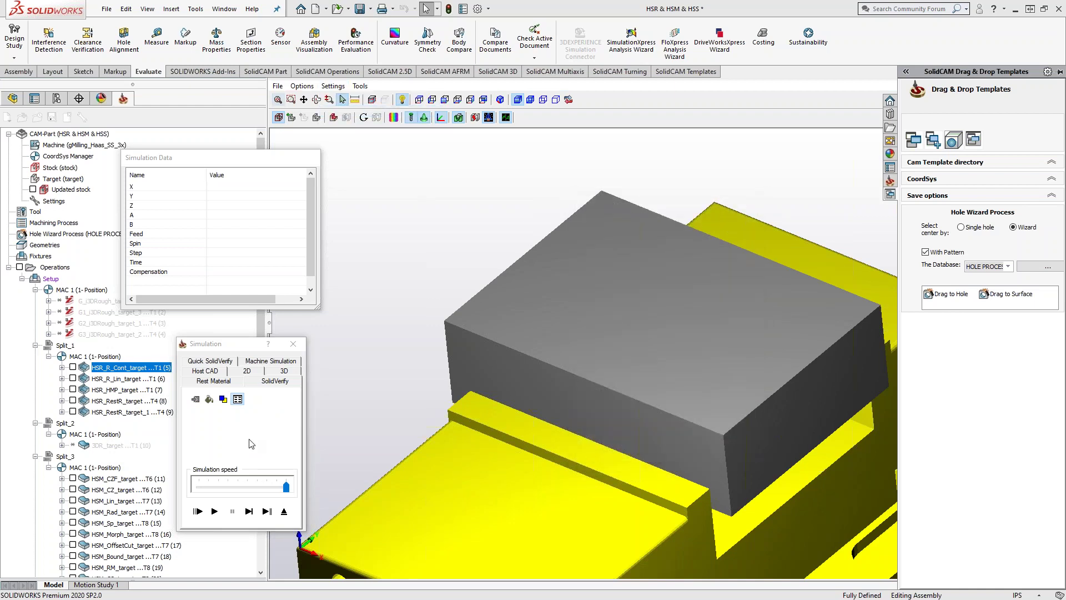
pyautogui.click(211, 513)
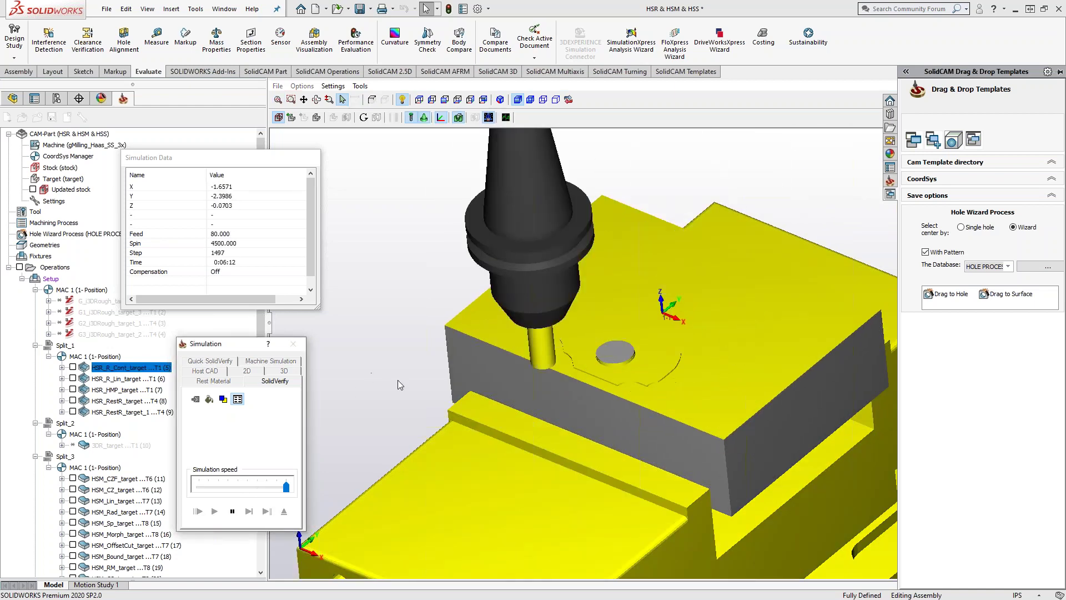
pyautogui.click(231, 514)
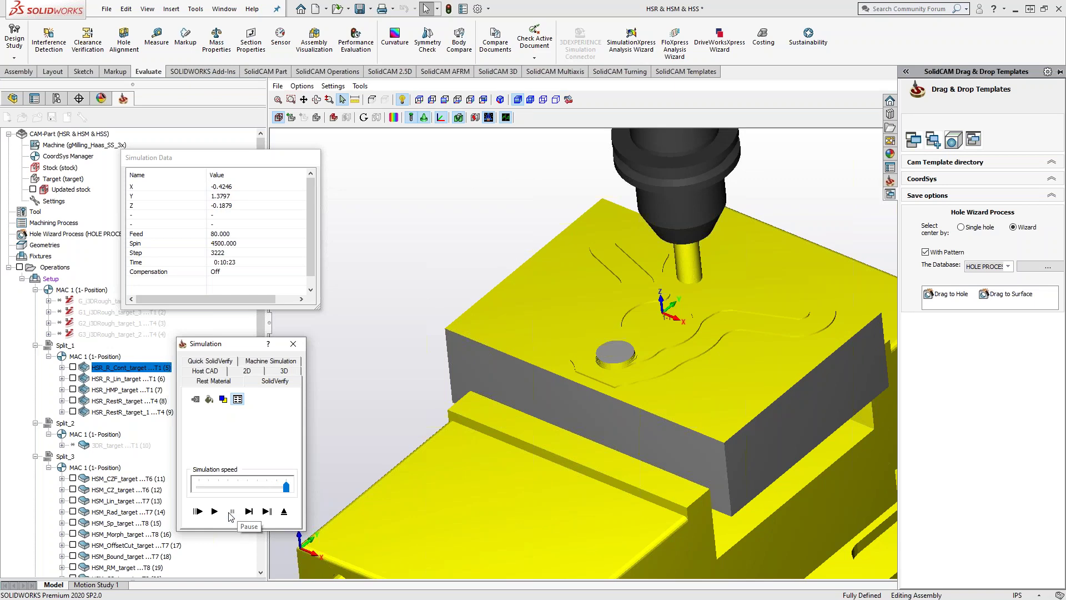
# Reopen and accept the general simulation settings, and resume the HSR_R_Cont_target simulation before pausing it again.
pyautogui.click(335, 87)
pyautogui.click(350, 110)
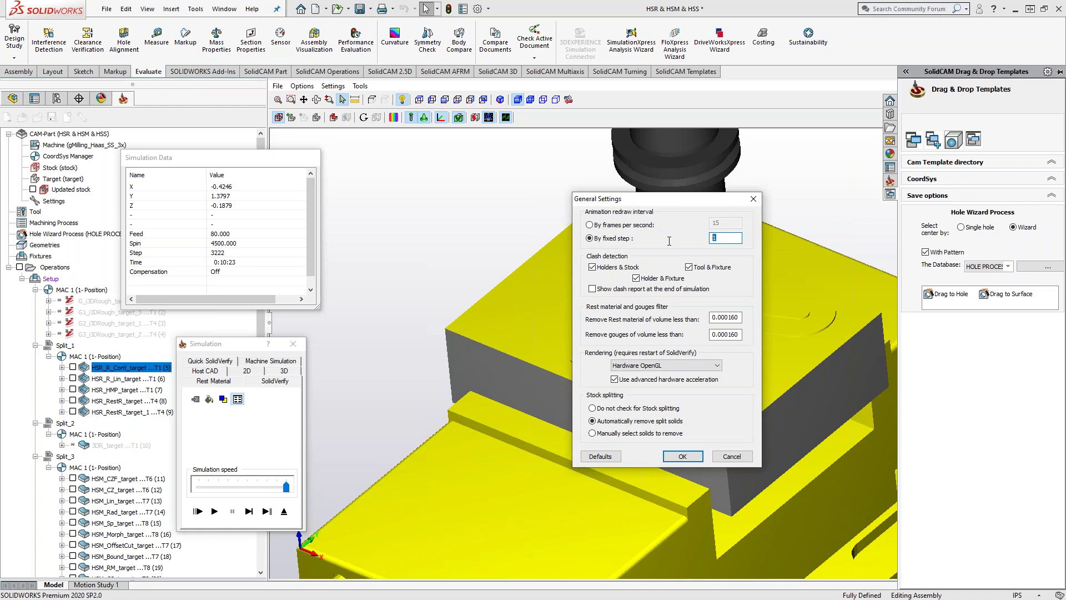
pyautogui.click(682, 456)
pyautogui.click(214, 510)
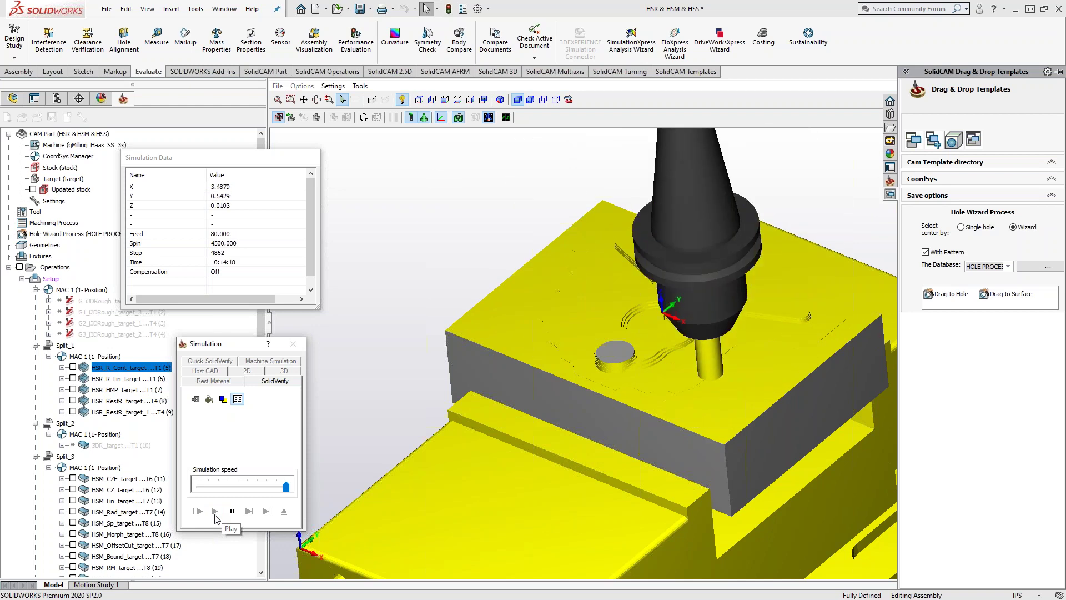
pyautogui.click(232, 510)
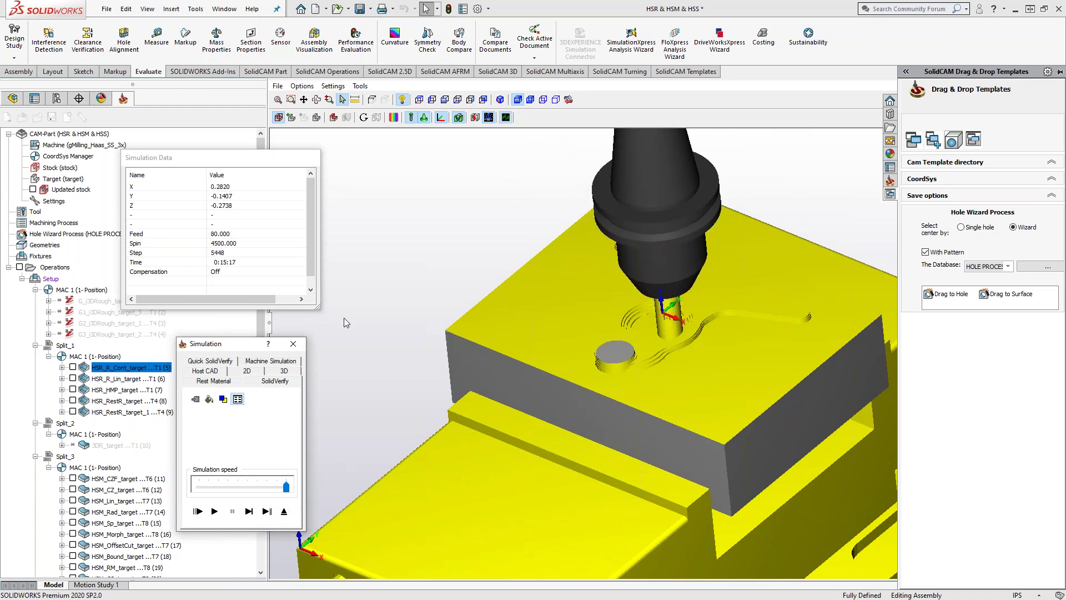
# Review the general simulation settings, leave them without applying changes, and exit the HSR_R_Cont_target simulation.
pyautogui.click(333, 86)
pyautogui.click(359, 113)
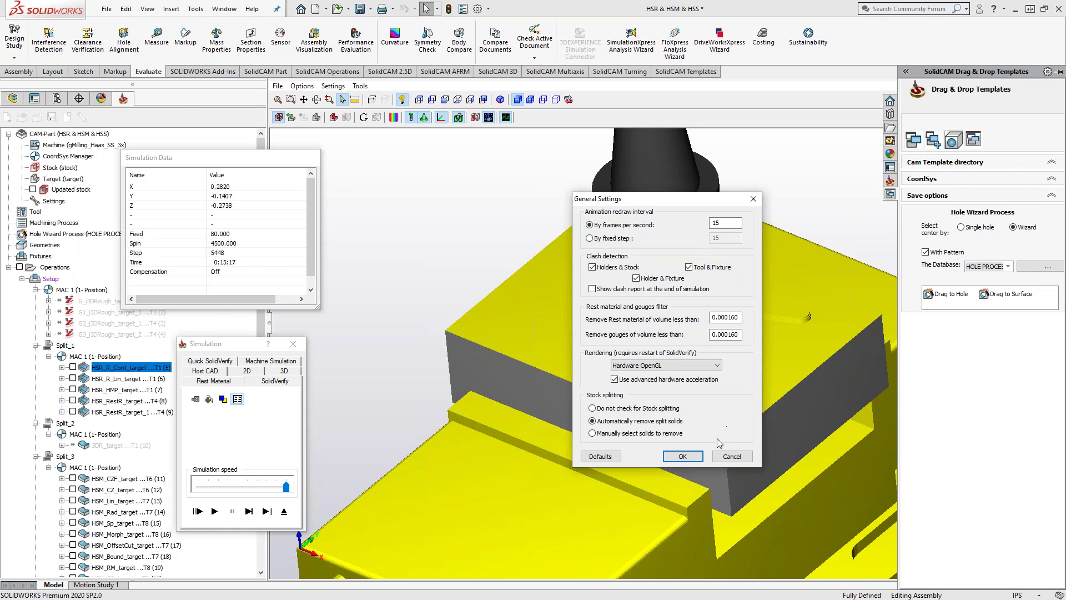
pyautogui.click(733, 454)
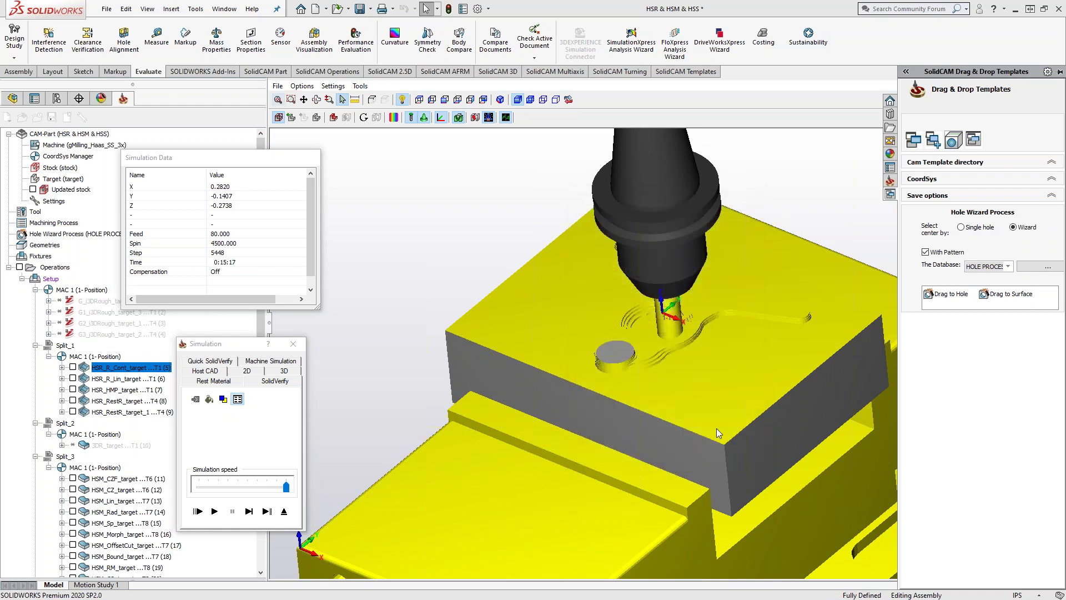
pyautogui.click(284, 511)
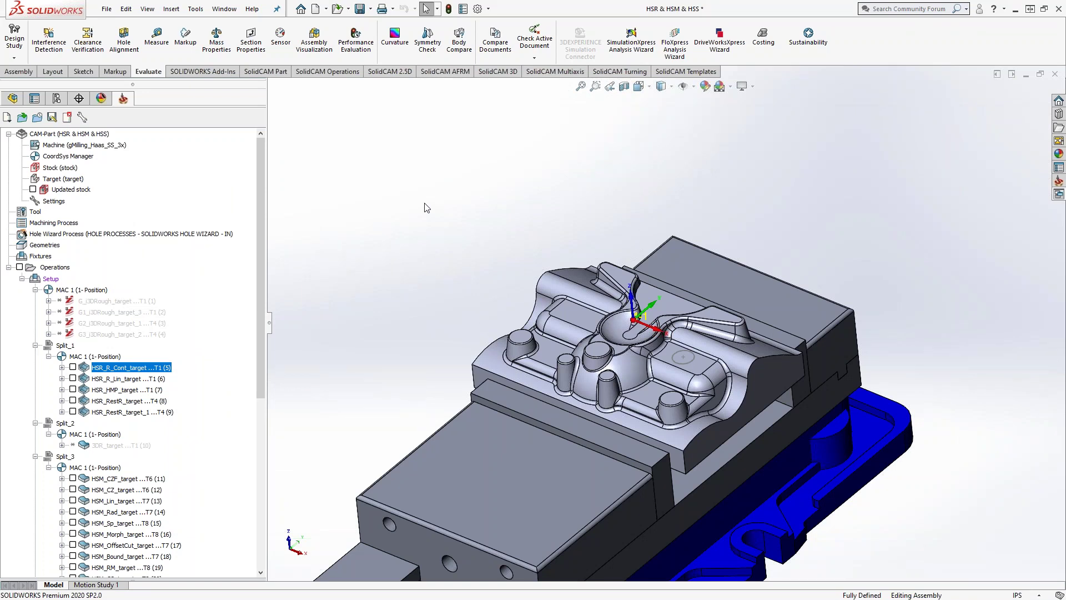
# Simulate HSR_R_Cont_target again and check its general simulation settings without applying changes.
pyautogui.rightClick(109, 371)
pyautogui.click(166, 211)
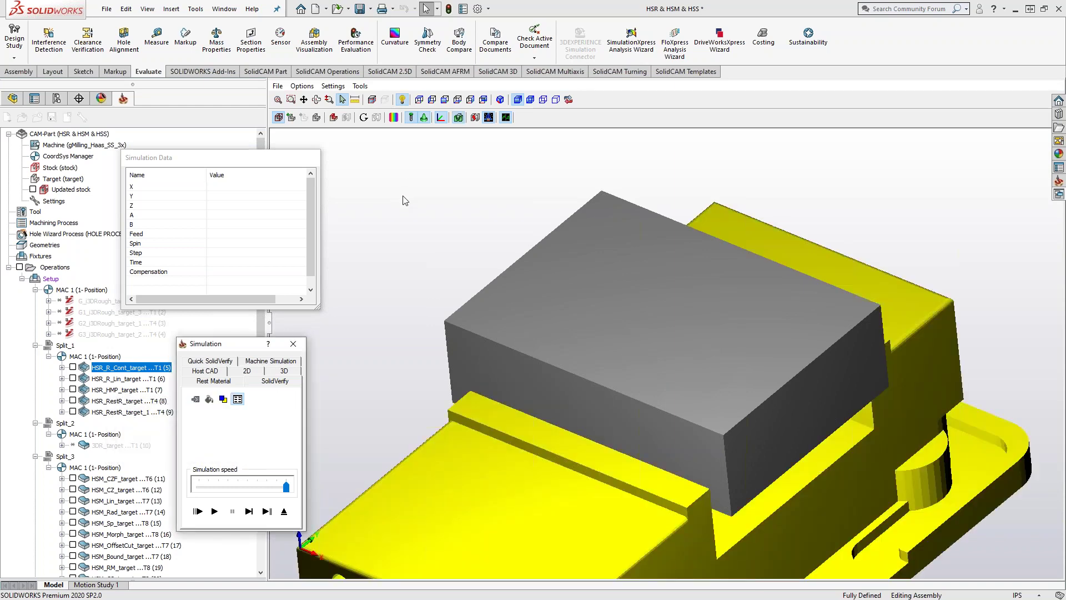
pyautogui.click(333, 86)
pyautogui.click(351, 111)
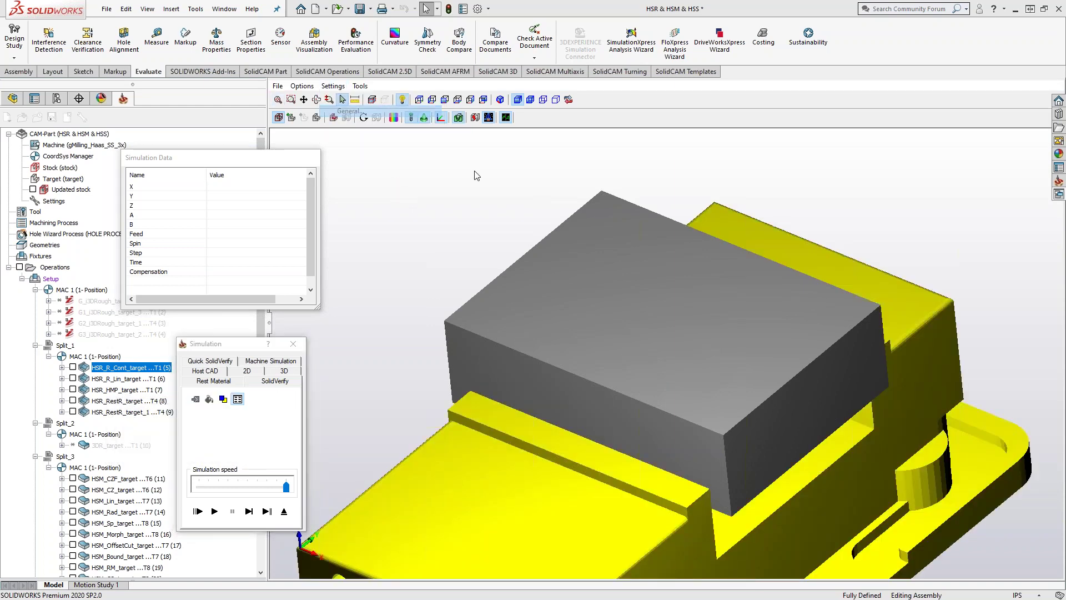
pyautogui.click(731, 457)
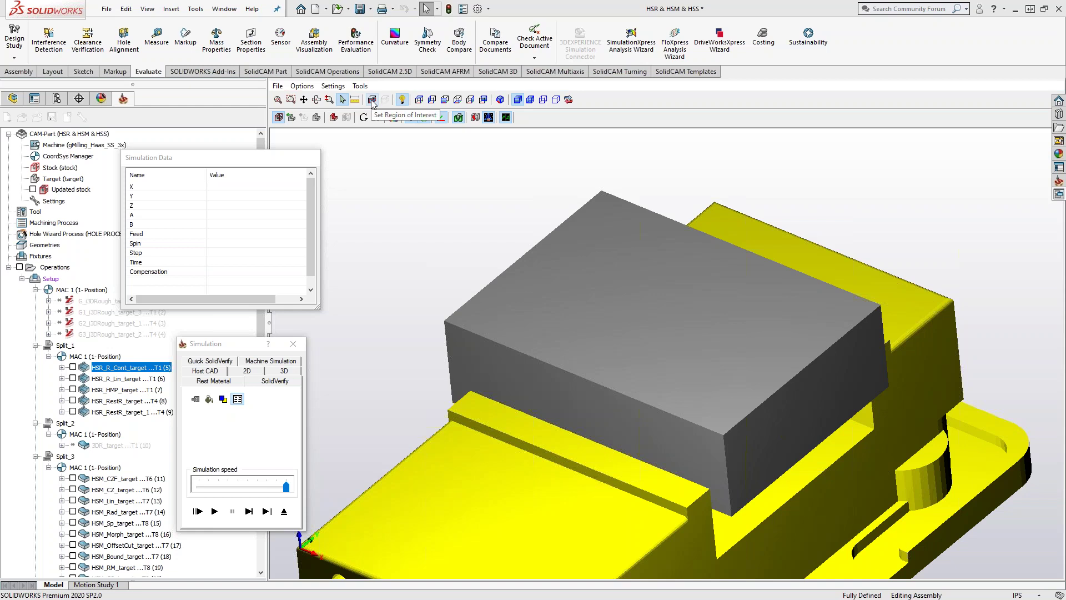
# Limit the region of interest to X1 -2, Y1 -2 and Z1 -1, and play the simulation on the reduced stock.
pyautogui.click(372, 100)
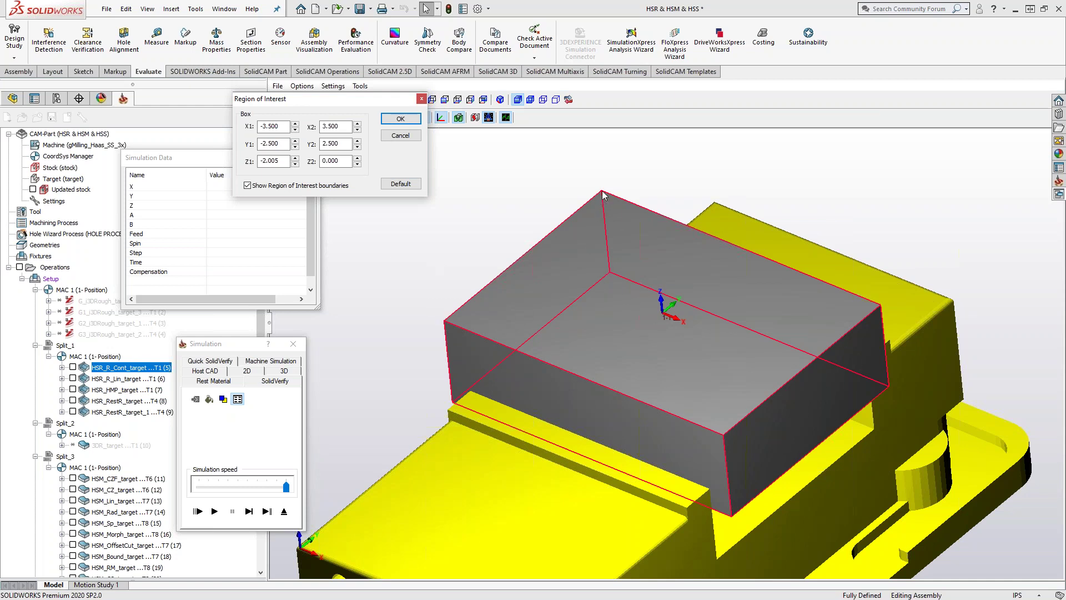
pyautogui.click(614, 285)
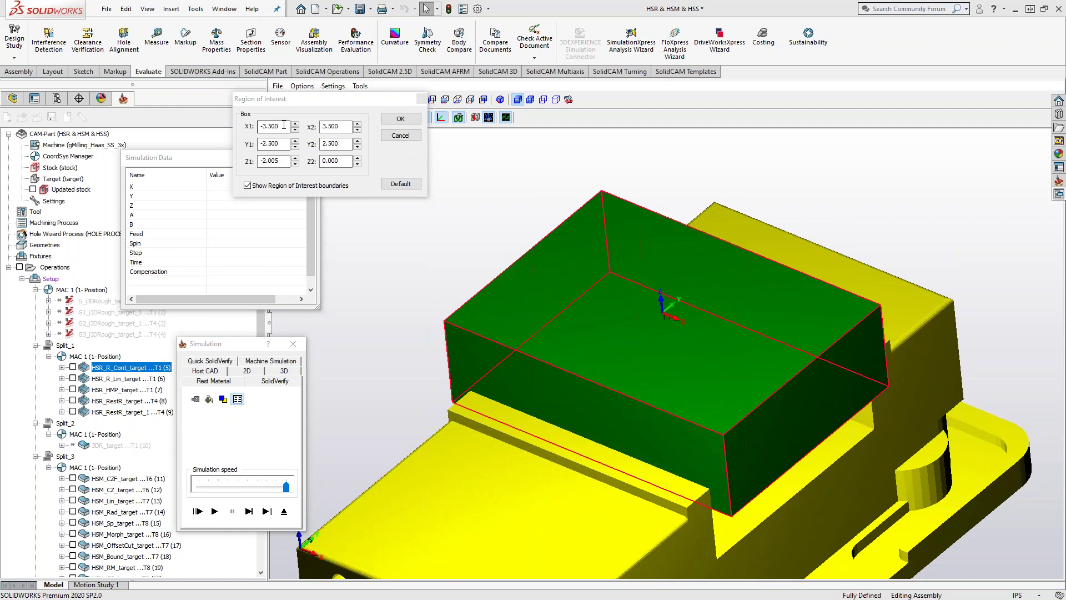
pyautogui.click(281, 100)
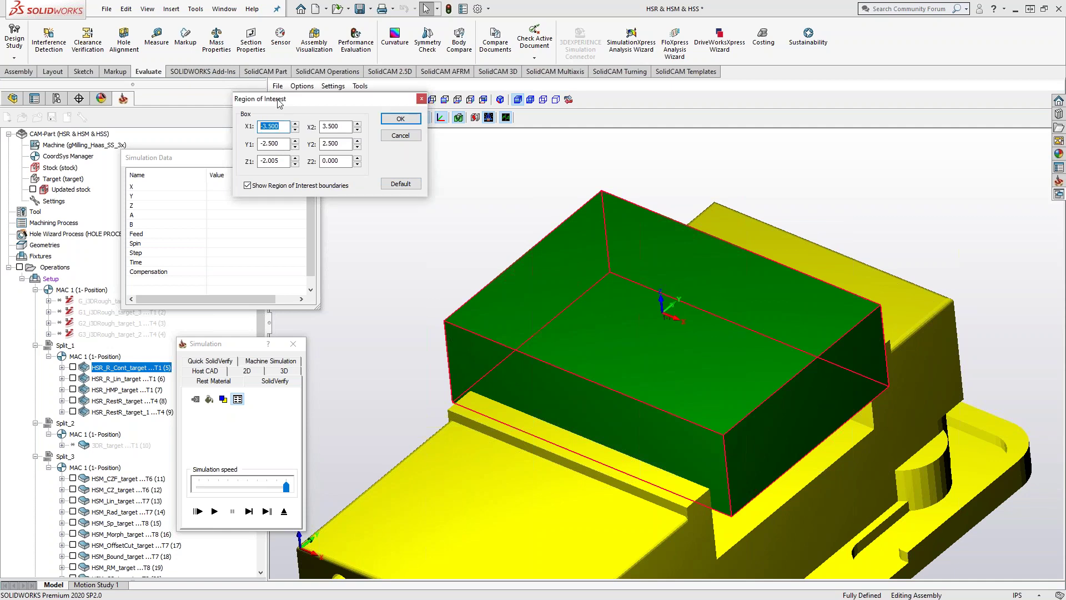
pyautogui.write('-2')
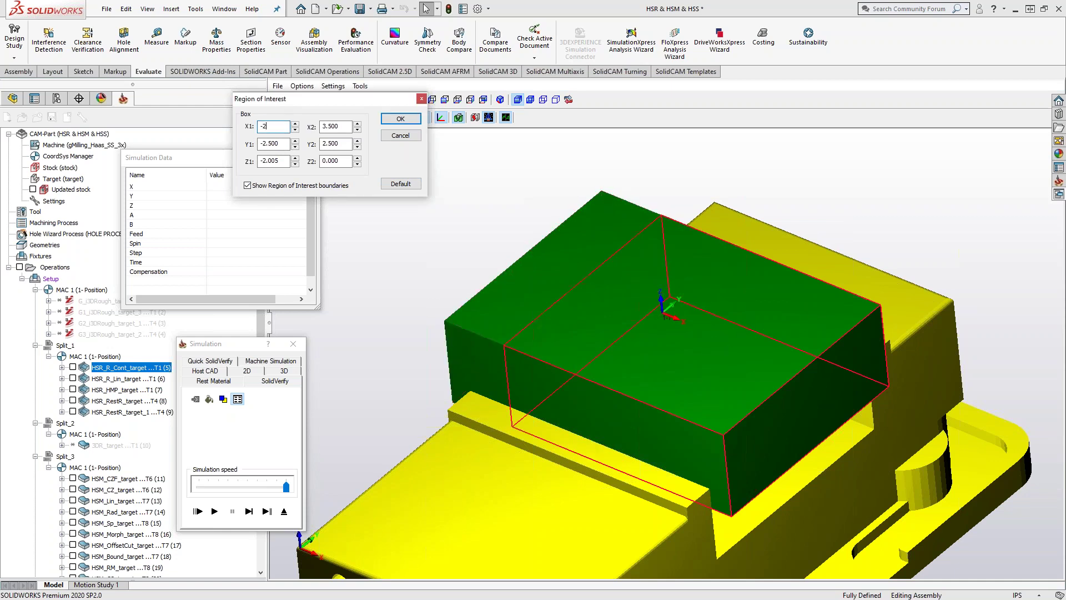
pyautogui.click(342, 129)
pyautogui.click(280, 144)
pyautogui.moveTo(280, 145); pyautogui.dragTo(251, 147)
pyautogui.write('-2')
pyautogui.moveTo(284, 161); pyautogui.dragTo(233, 161)
pyautogui.write('-1')
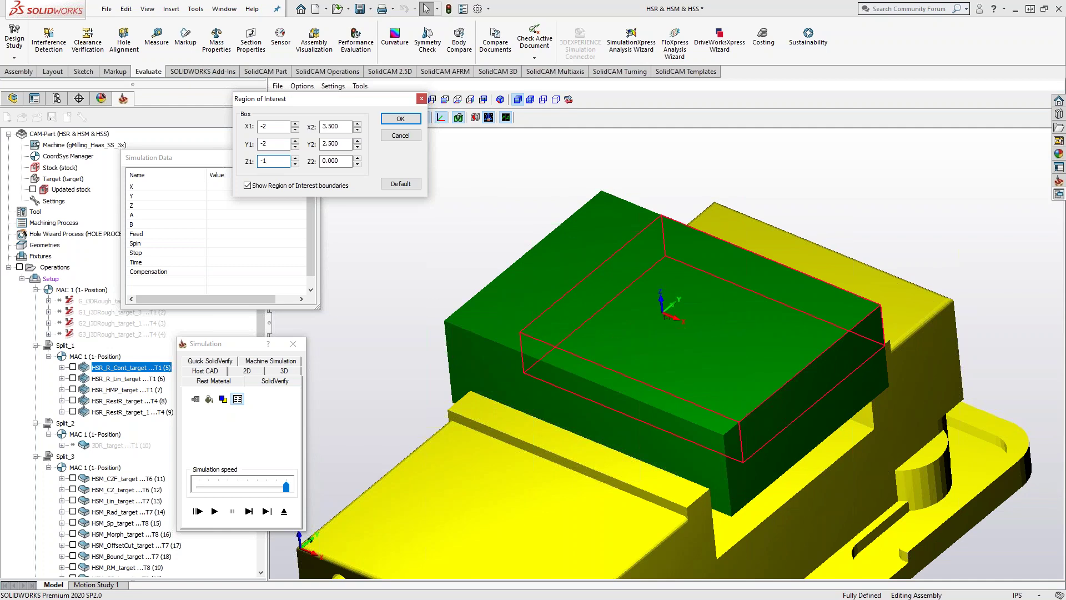
pyautogui.click(400, 122)
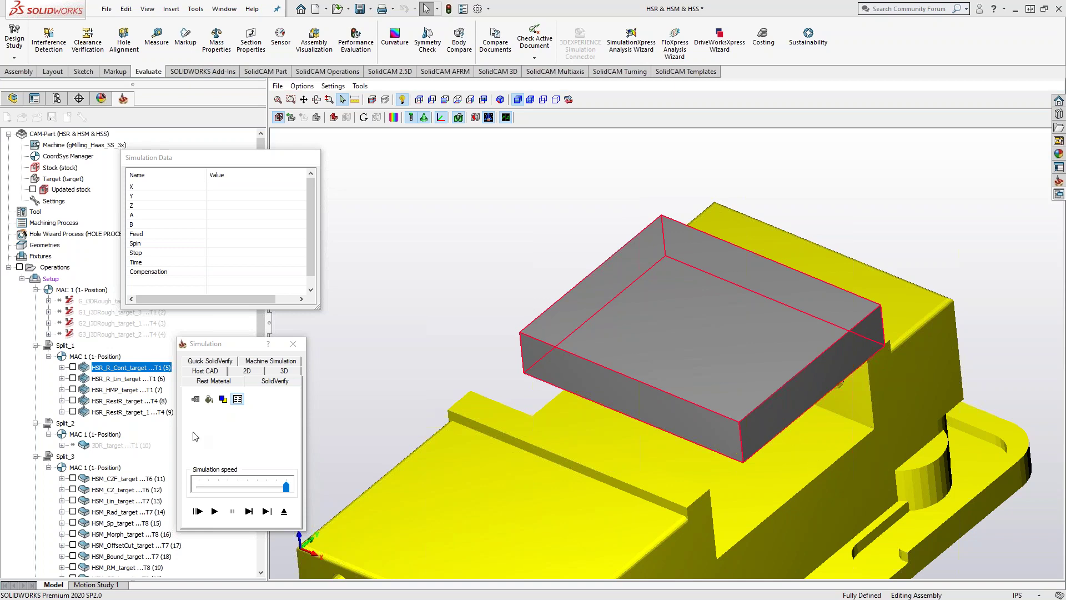
pyautogui.click(215, 511)
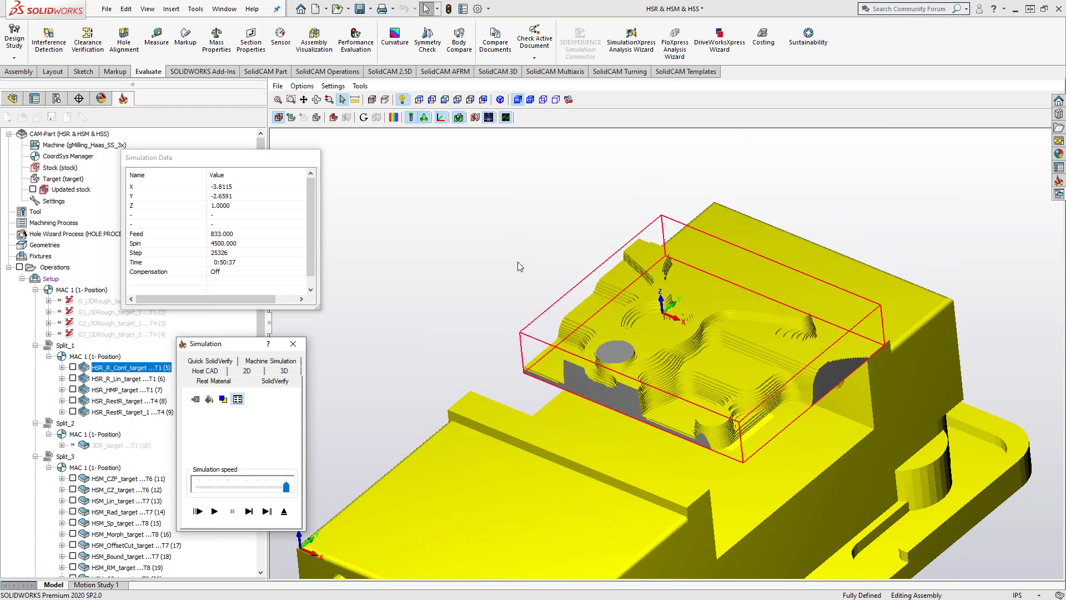
# Reset the region of interest to its default box, replay part of the HSR_R_Cont_target simulation and exit.
pyautogui.click(372, 101)
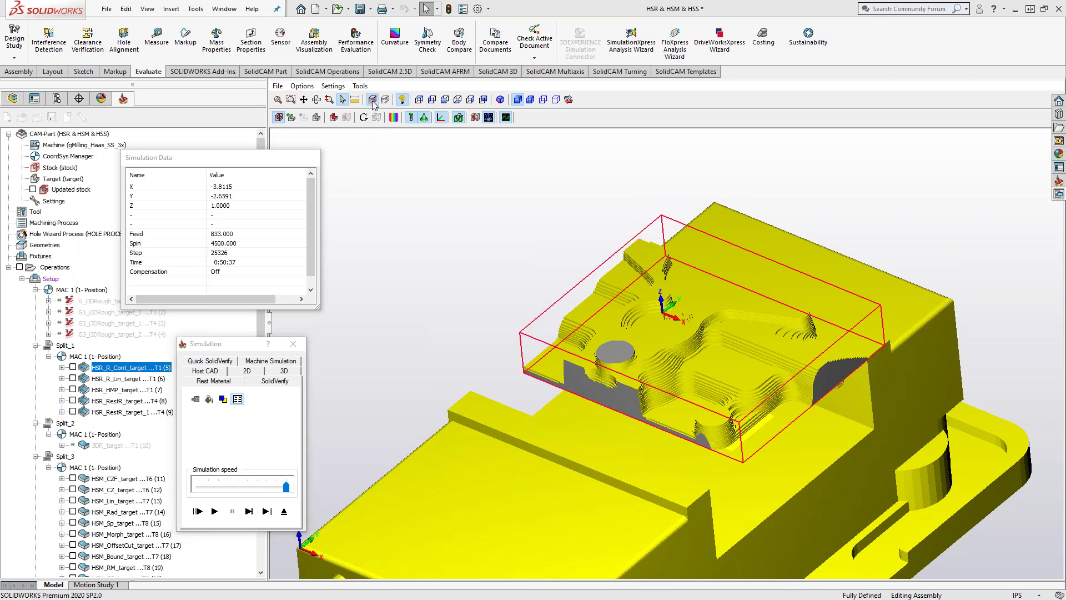
pyautogui.click(400, 183)
pyautogui.click(399, 120)
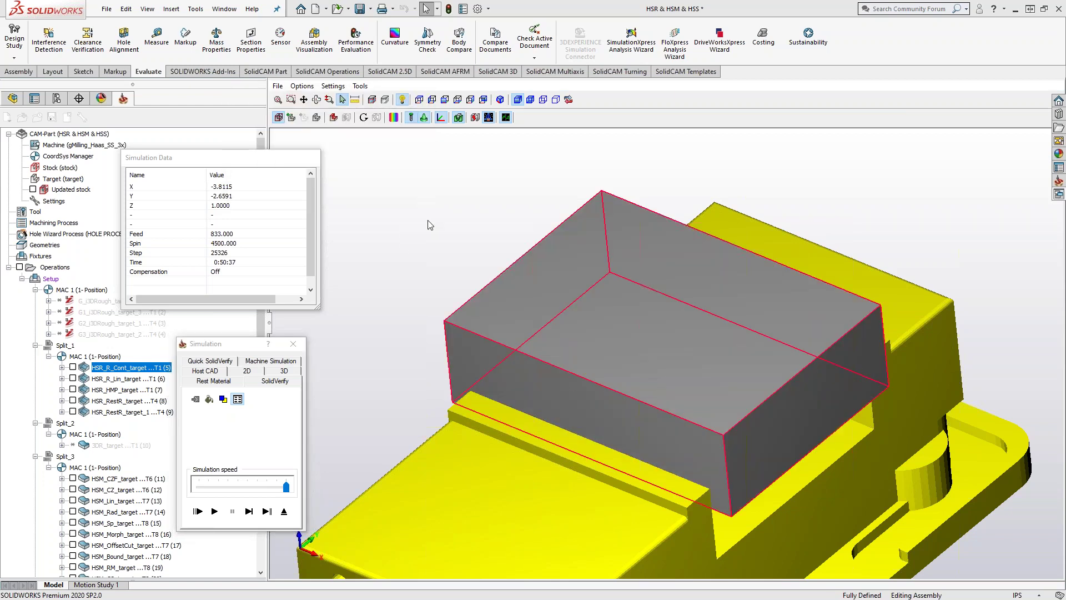
pyautogui.click(215, 511)
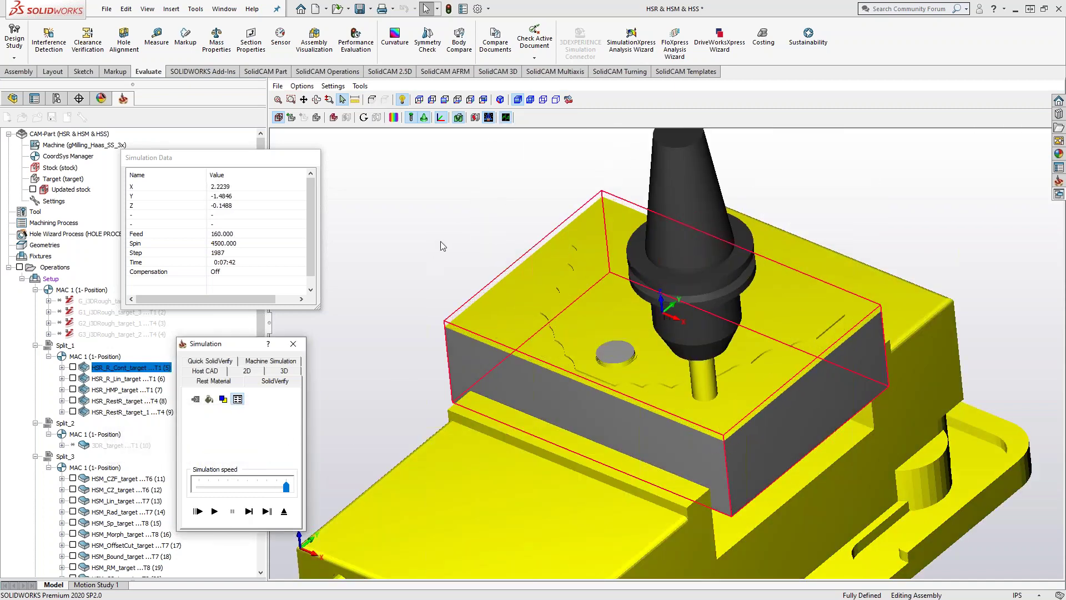
pyautogui.click(284, 511)
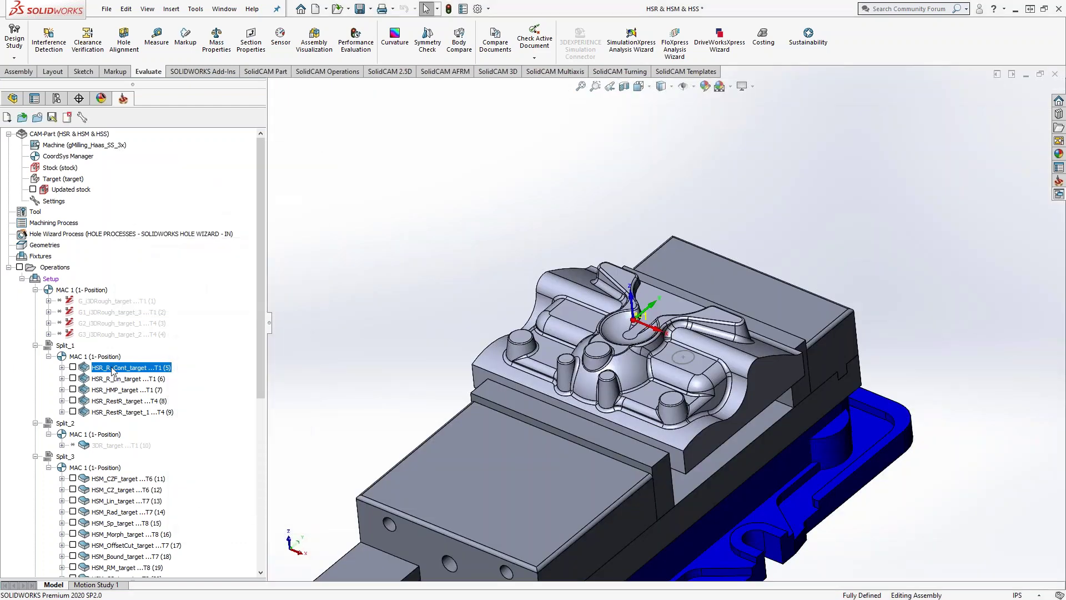
# Reopen the HSR_R_Cont_target simulation, turn the stock and vise around, restore the isometric view and exit.
pyautogui.rightClick(112, 371)
pyautogui.click(162, 209)
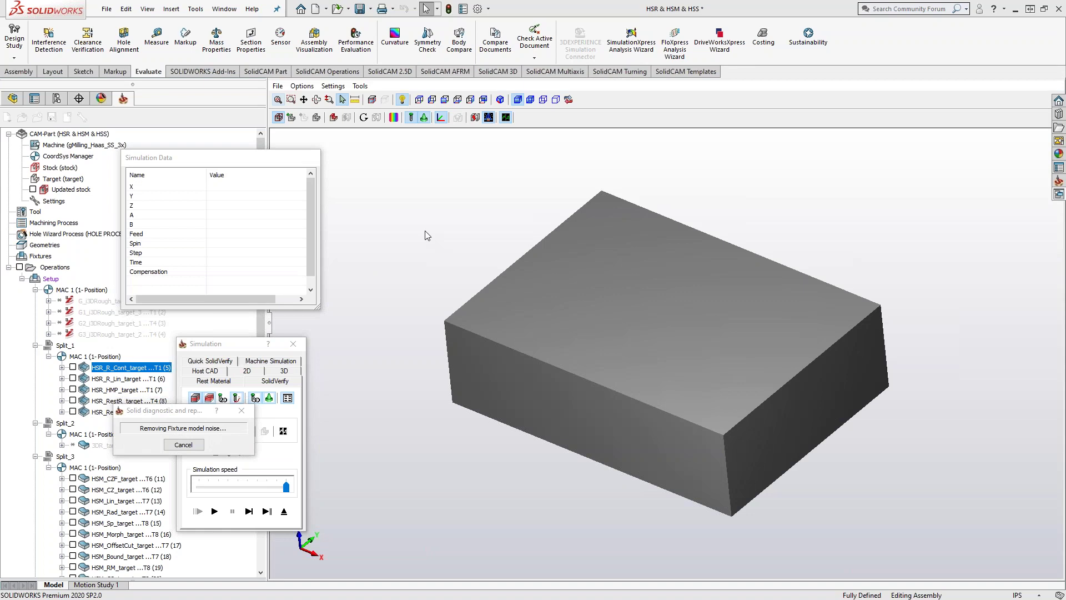
pyautogui.moveTo(426, 232); pyautogui.dragTo(427, 236, button='middle')
pyautogui.scroll(-8, 425, 232)
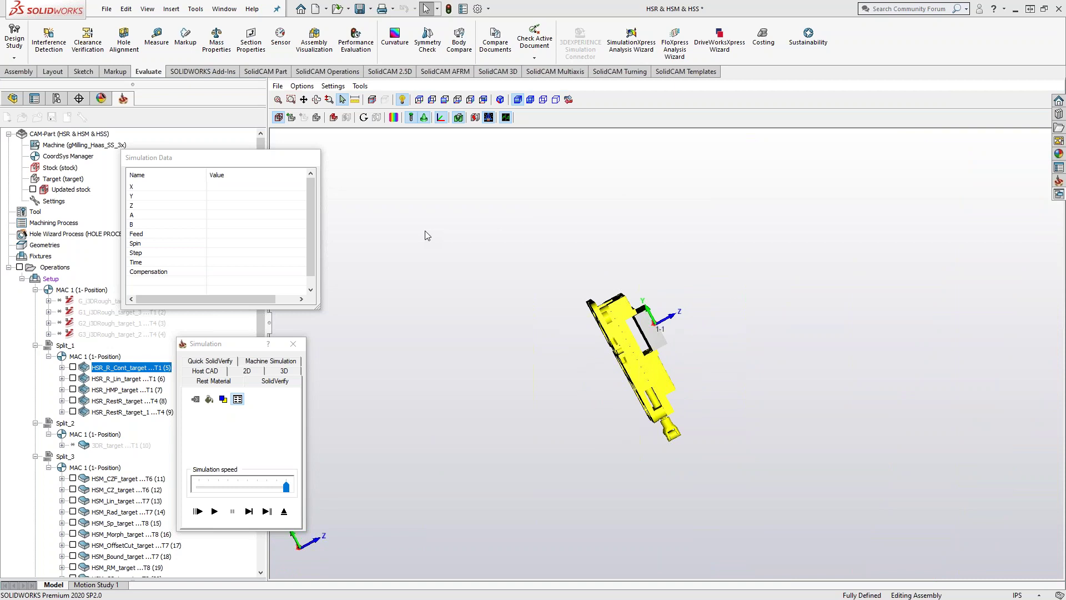
pyautogui.click(500, 100)
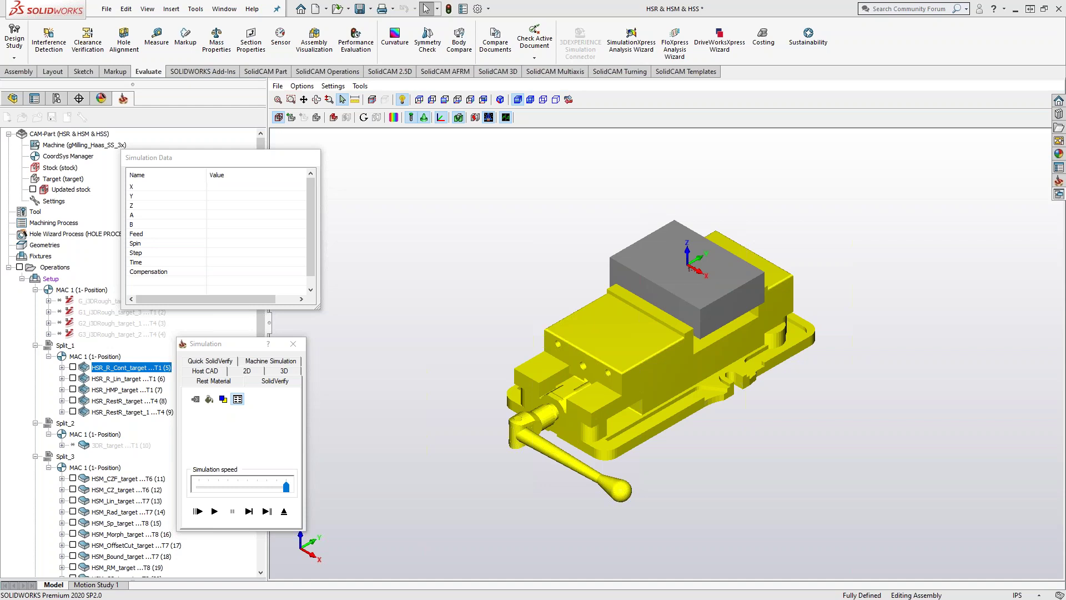
pyautogui.click(284, 512)
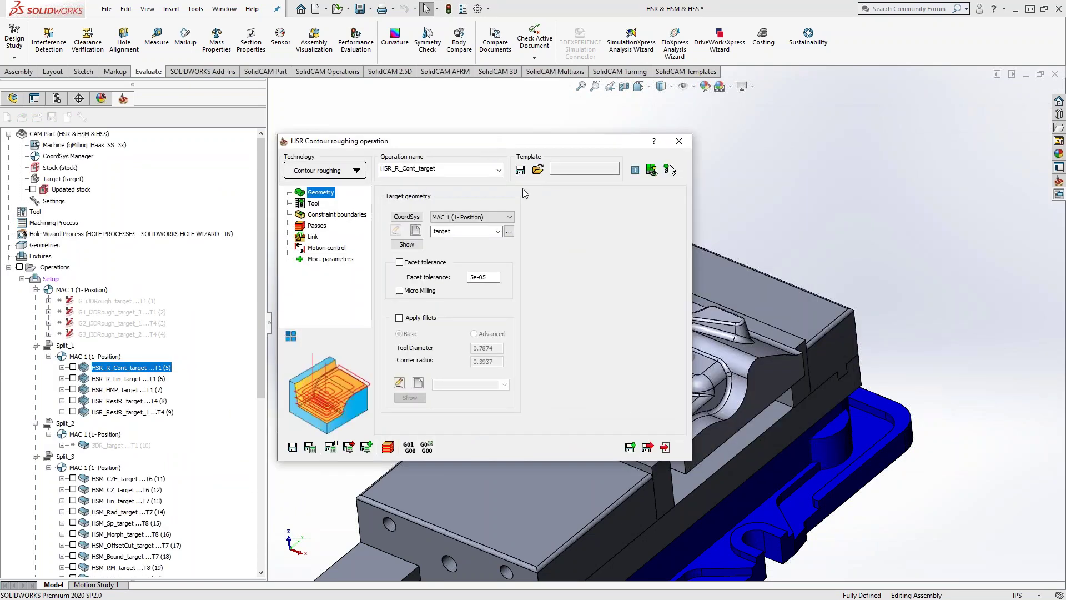
# Inspect the target geometry choices and the technology setting of the HSR_R_Cont_target contour roughing operation.
pyautogui.click(498, 232)
pyautogui.click(498, 232)
pyautogui.click(351, 173)
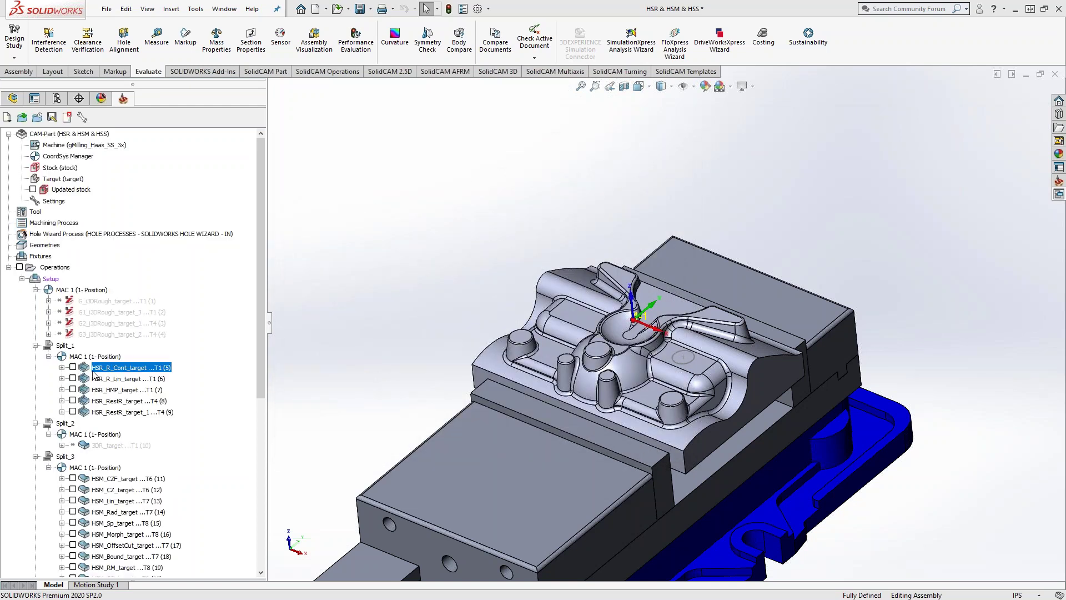
# Display the HSR_R_Cont_target toolpath on the model and view it normal to the round flat face of the central boss.
pyautogui.click(73, 367)
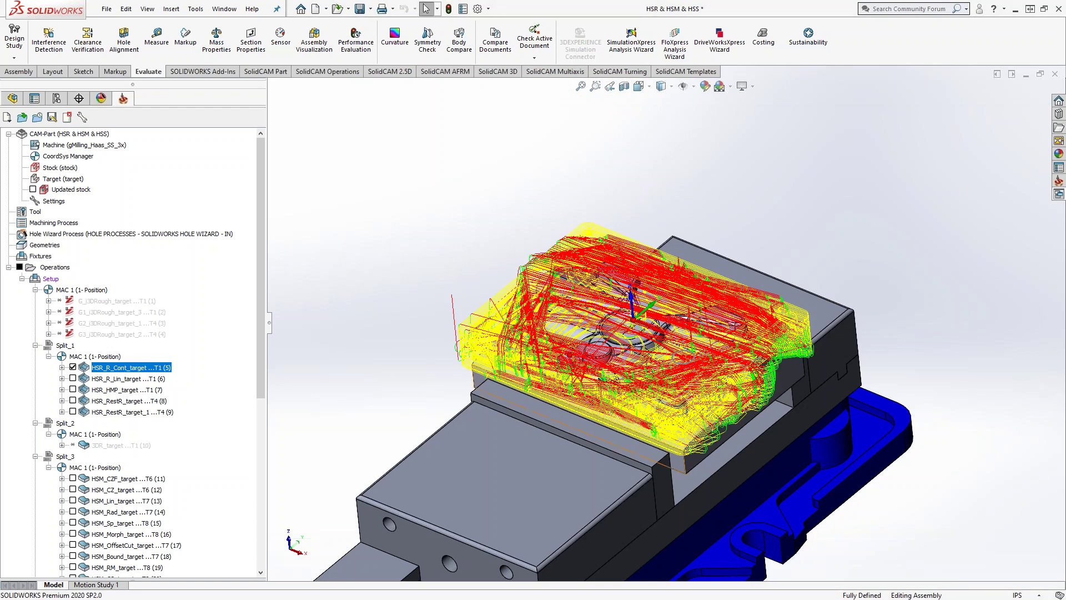
pyautogui.moveTo(599, 315); pyautogui.dragTo(598, 351, button='middle')
pyautogui.scroll(-2, 598, 351)
pyautogui.scroll(-2, 598, 350)
pyautogui.rightClick(610, 326)
pyautogui.click(688, 228)
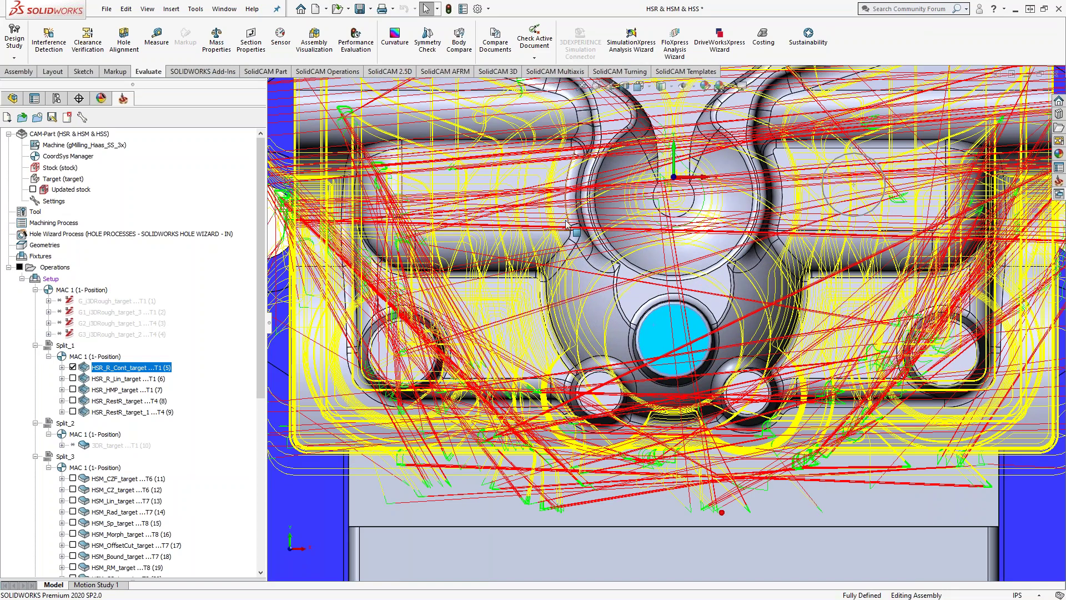
# Show the HSR_R_Lin_target toolpath instead, inspect it from above, and hide it to view the bare part at an angle.
pyautogui.click(73, 378)
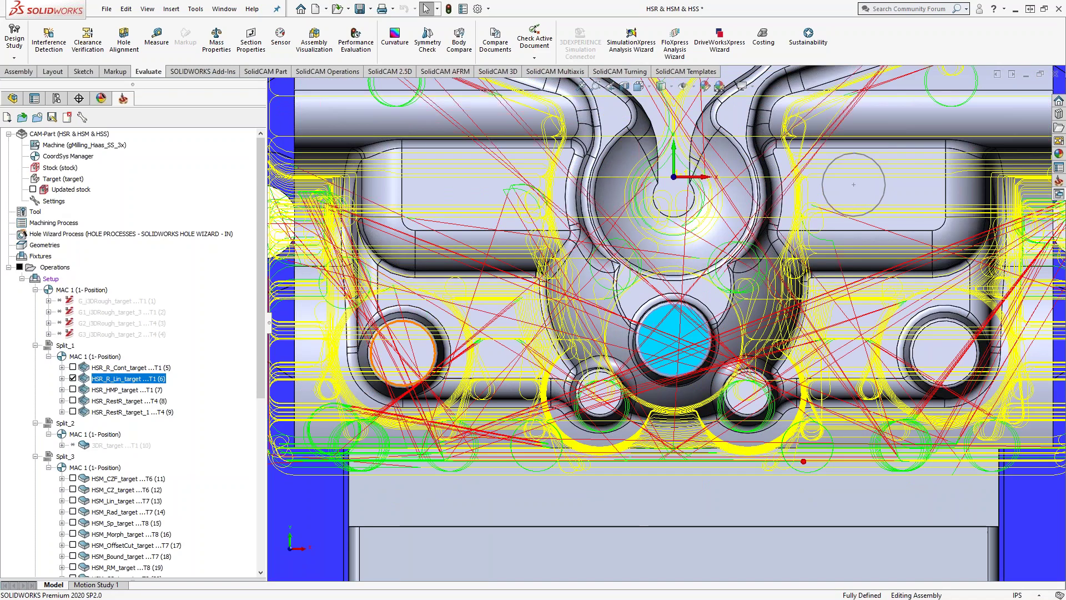
pyautogui.scroll(4, 666, 324)
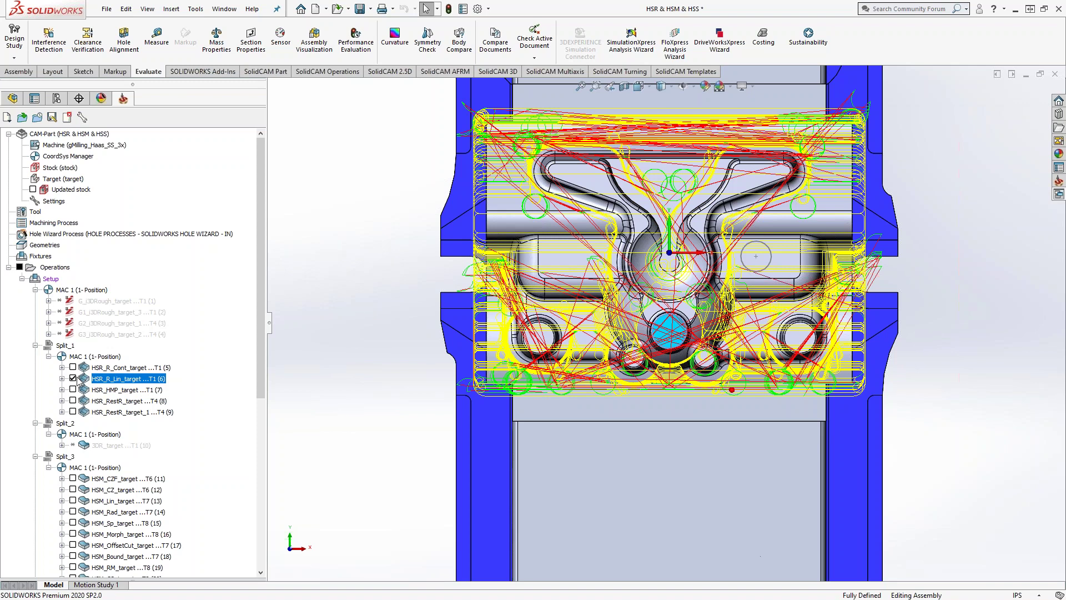
pyautogui.click(72, 378)
pyautogui.moveTo(540, 408); pyautogui.dragTo(491, 275, button='middle')
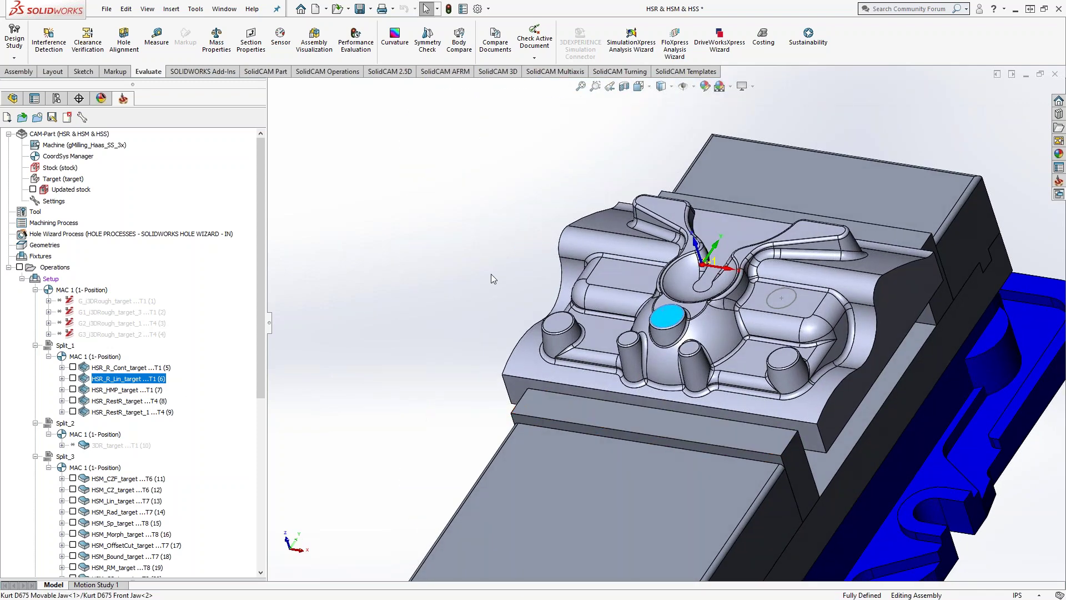